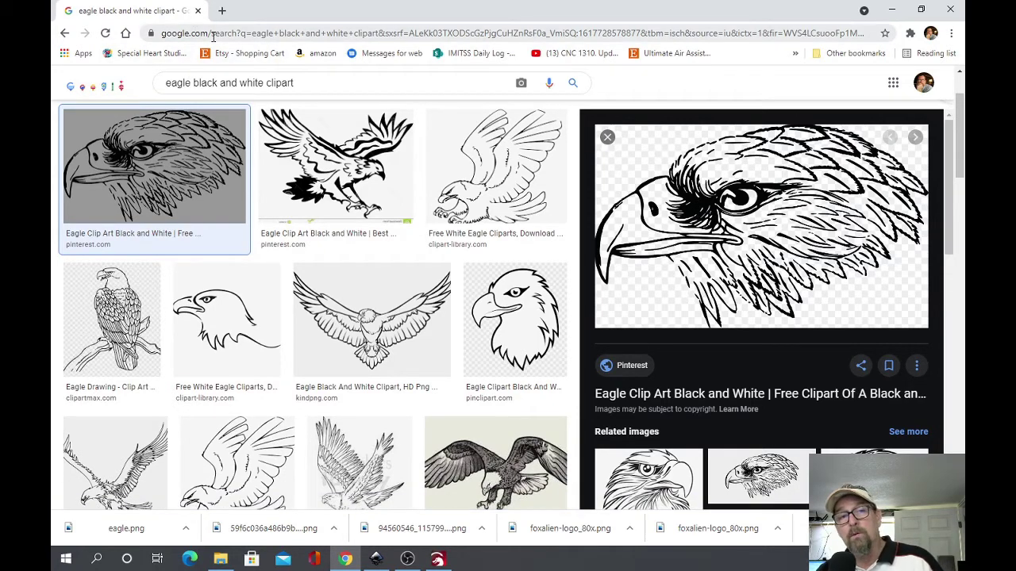
# Step: Look through the image search results for black and white eagle clipart
pyautogui.moveTo(323, 80); pyautogui.dragTo(160, 85)
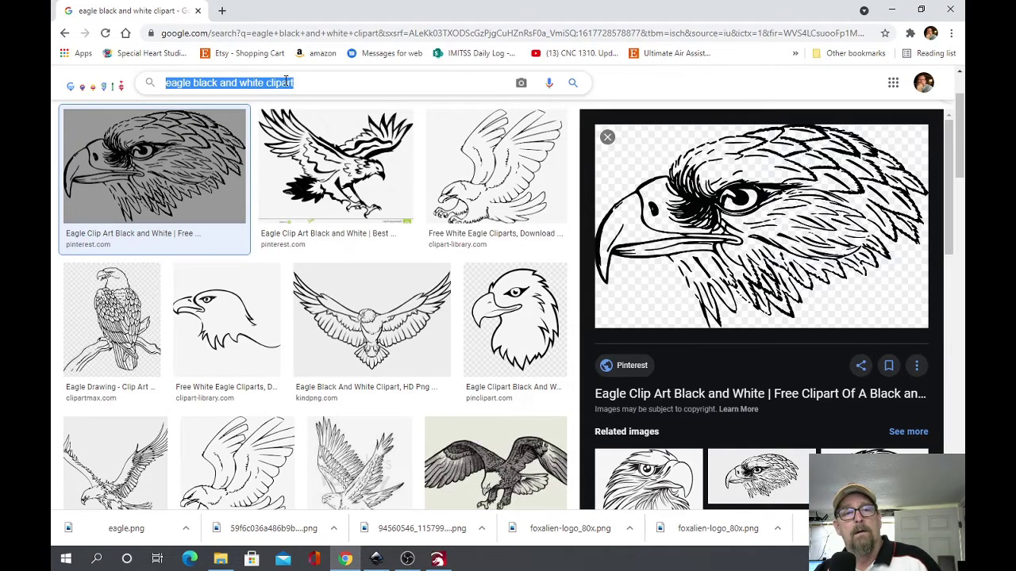
pyautogui.moveTo(305, 80); pyautogui.dragTo(192, 84)
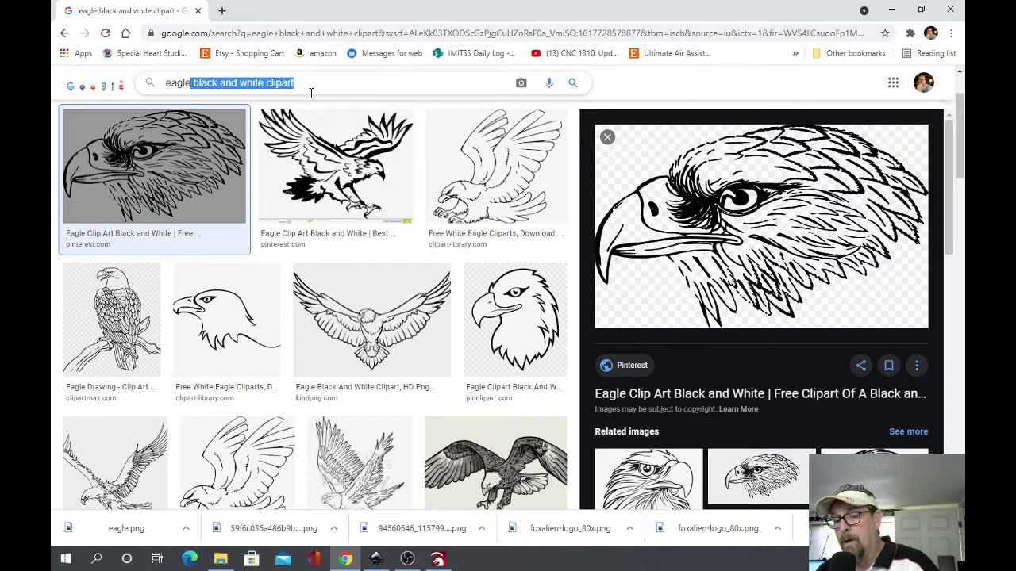
pyautogui.scroll(-10, 481, 409)
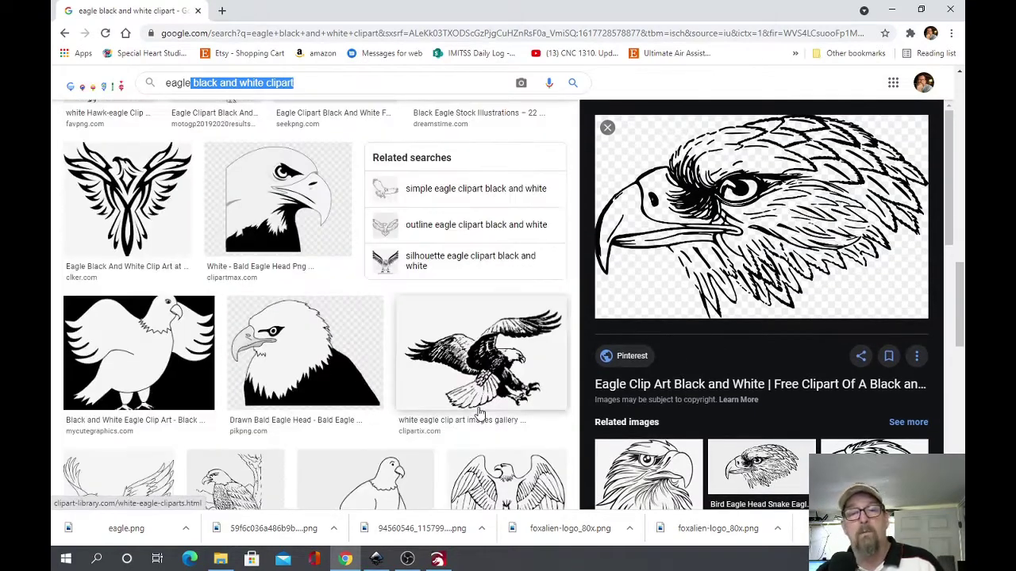
pyautogui.scroll(-6, 481, 410)
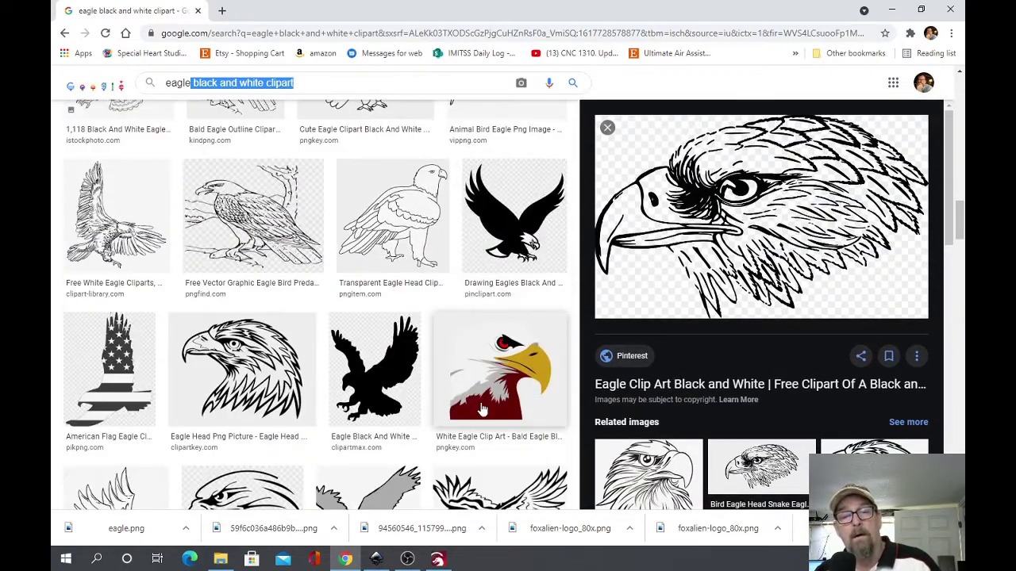
pyautogui.scroll(15, 481, 409)
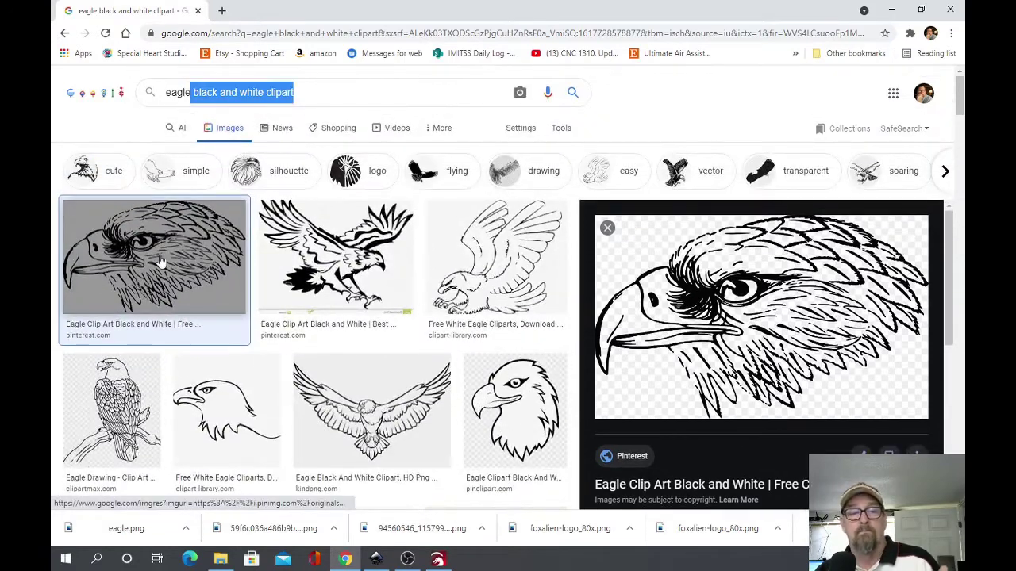
# Step: Save the detailed eagle head clipart from the first image result as a PNG named eagle in the New images folder
pyautogui.click(159, 262)
pyautogui.scroll(-1, 159, 270)
pyautogui.click(206, 207)
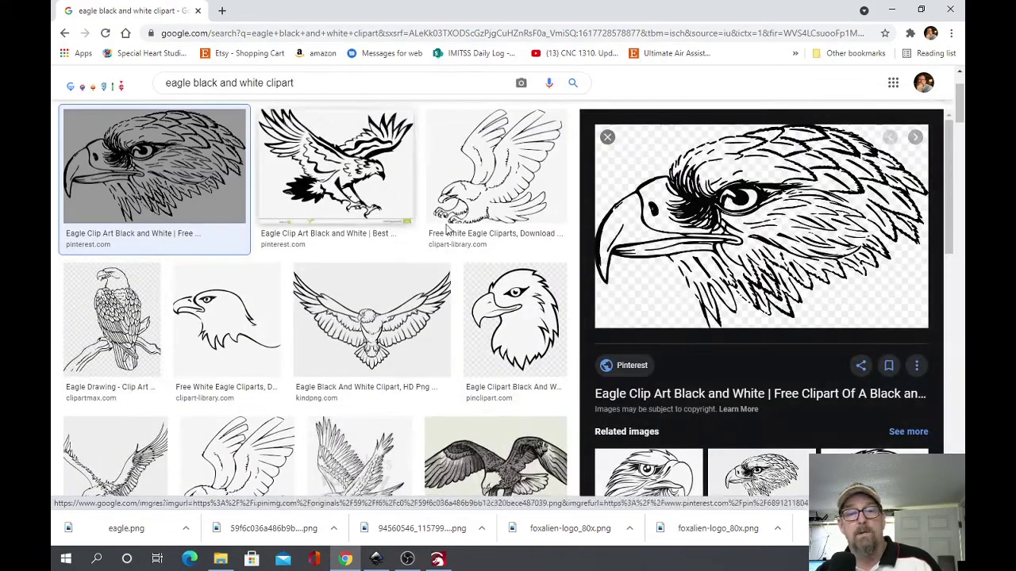
pyautogui.rightClick(707, 208)
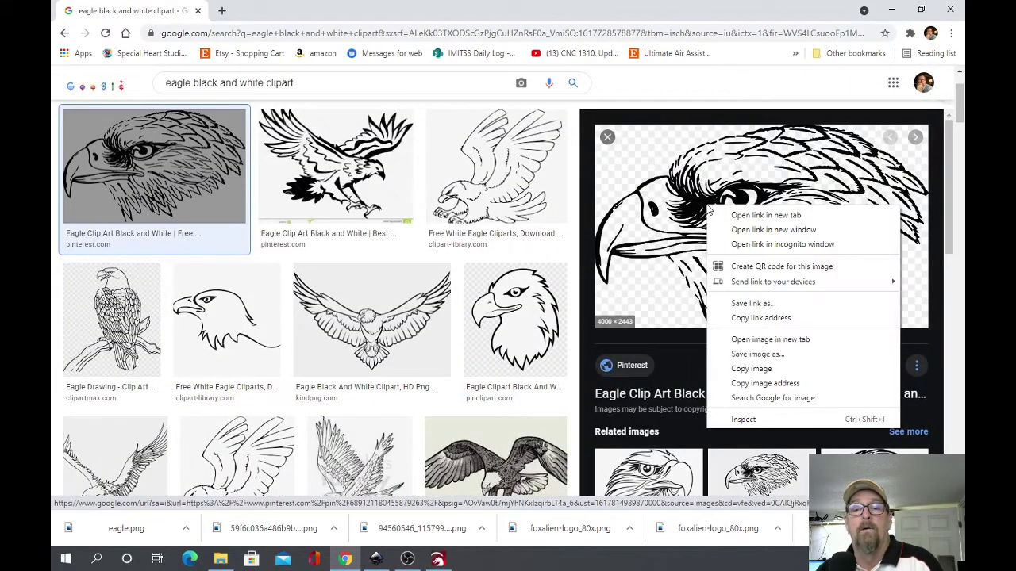
pyautogui.click(766, 357)
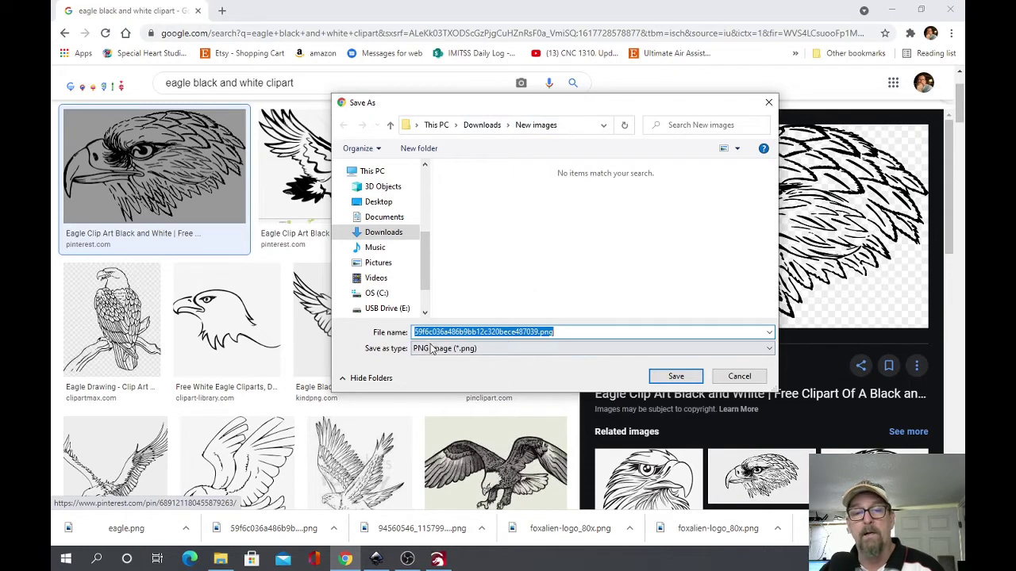
pyautogui.write('eagle')
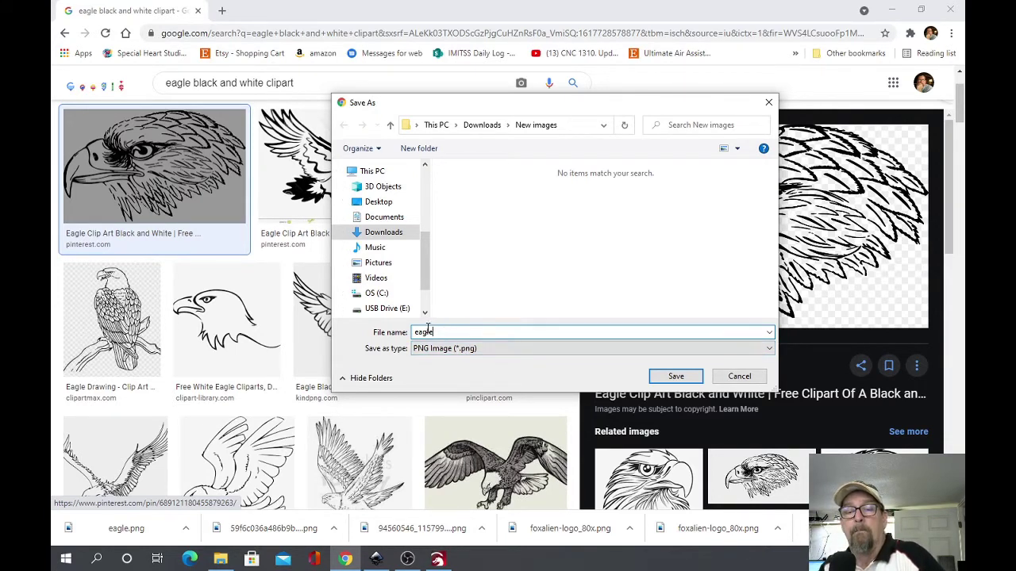
pyautogui.click(674, 379)
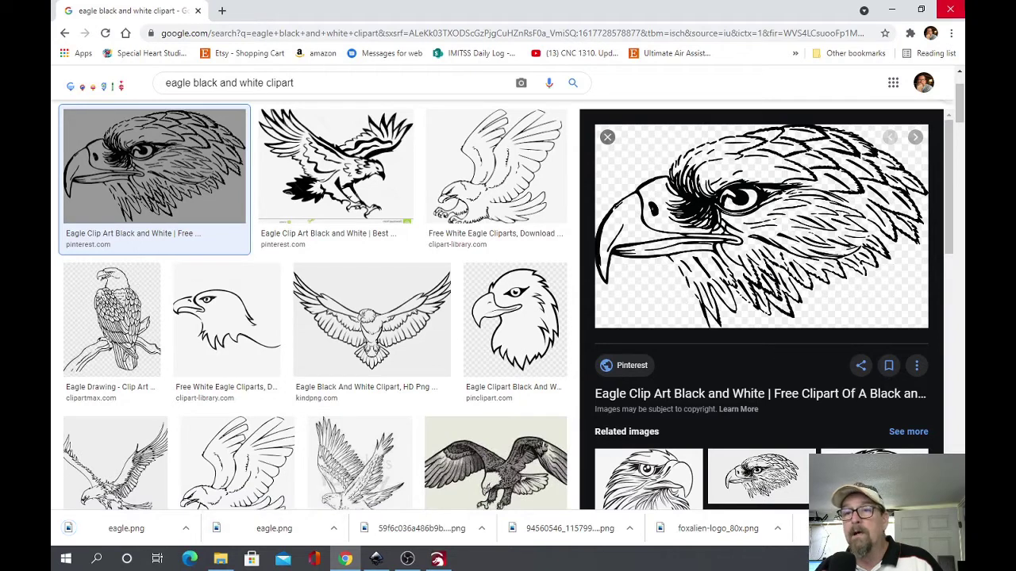
# Step: Switch to Inkscape and import eagle.png as an embedded image, with DPI from file and automatic rendering mode
pyautogui.click(893, 11)
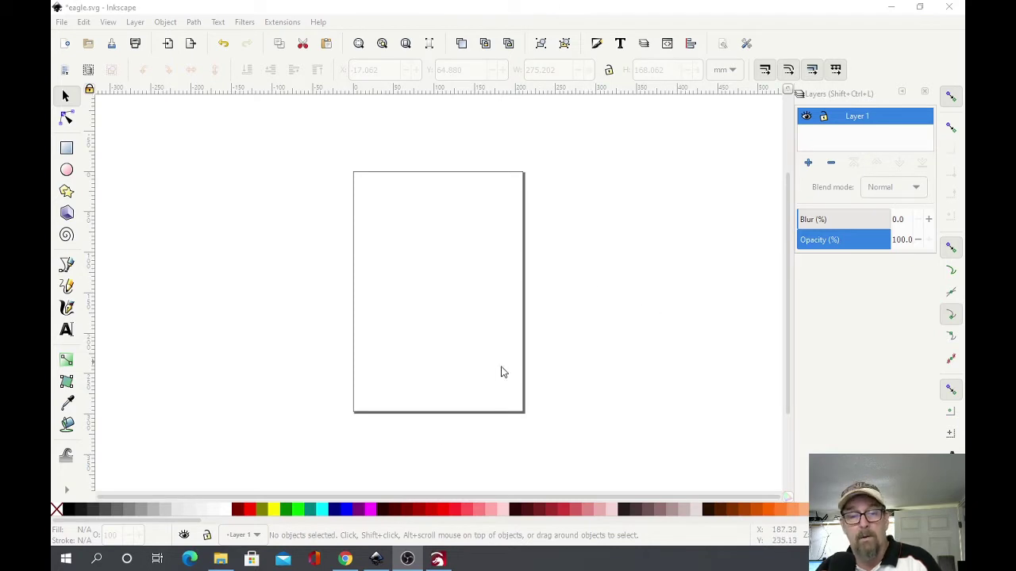
pyautogui.click(62, 22)
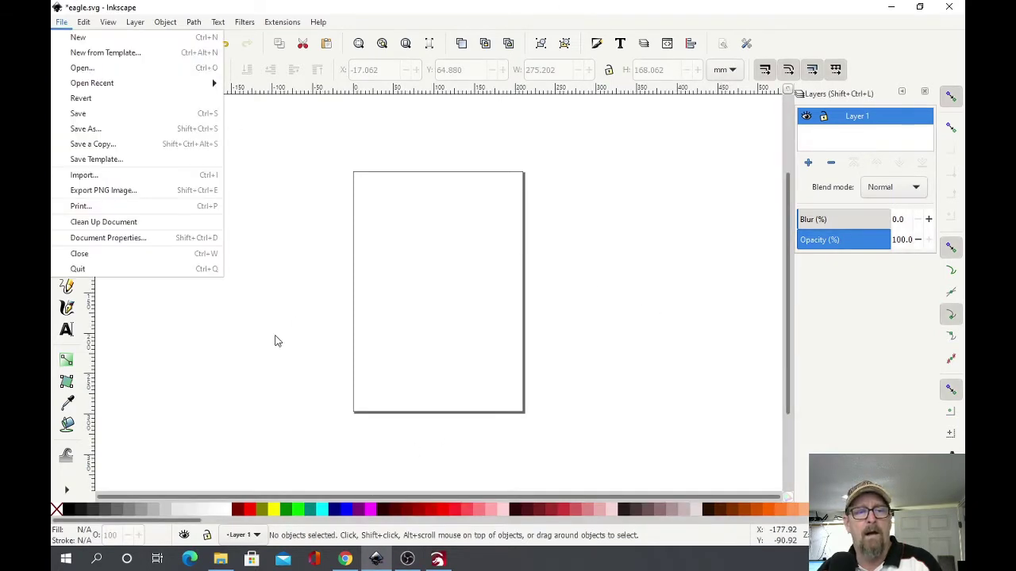
pyautogui.click(97, 178)
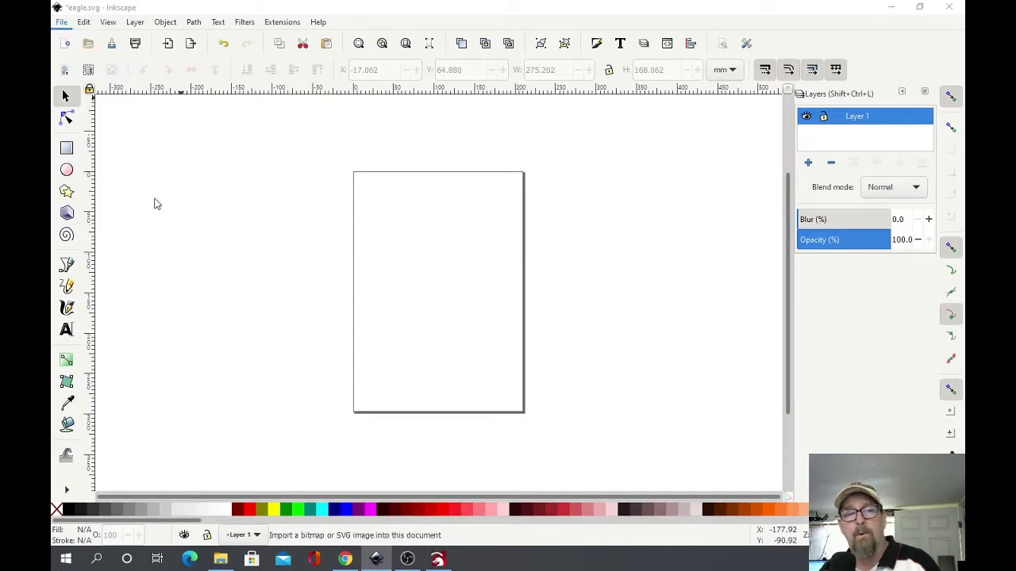
pyautogui.click(155, 89)
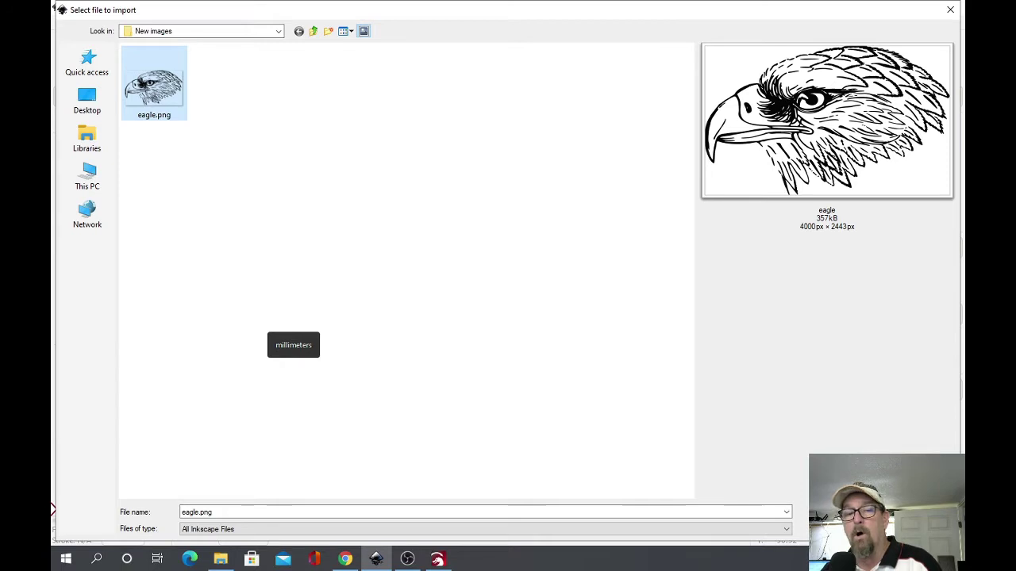
pyautogui.press('Return')
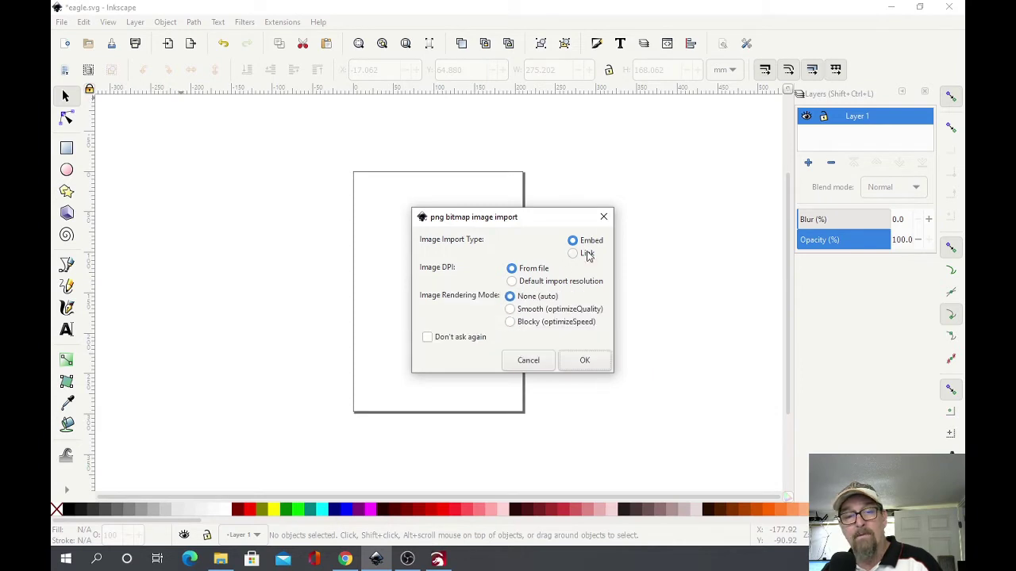
pyautogui.click(588, 362)
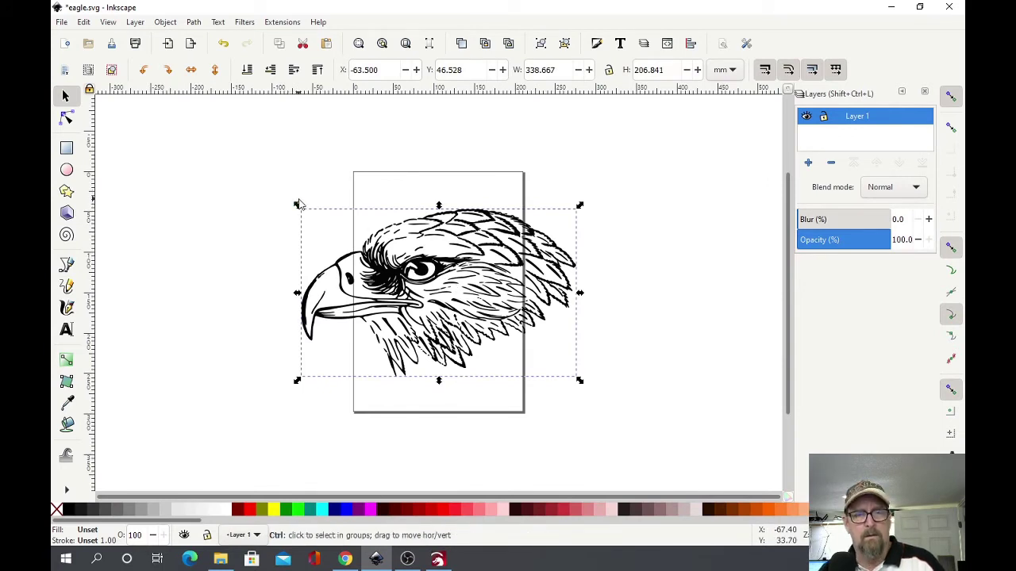
# Step: Scale the eagle image down to about 180 by 110 mm and position it within the page
pyautogui.moveTo(297, 204); pyautogui.dragTo(413, 265)
pyautogui.scroll(-3, 431, 254)
pyautogui.scroll(3, 431, 254)
pyautogui.scroll(1, 459, 286)
pyautogui.scroll(3, 458, 285)
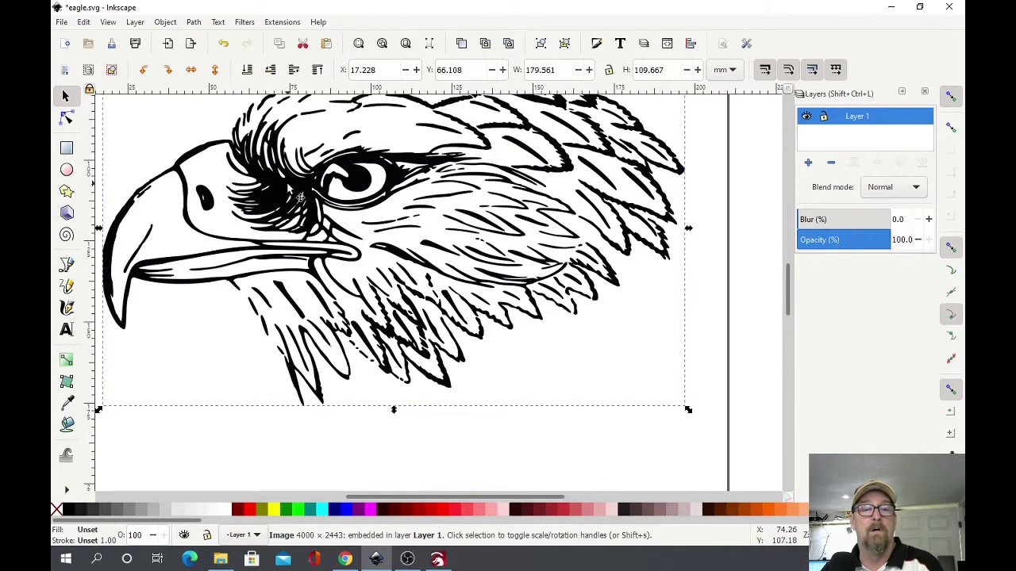
pyautogui.scroll(-3, 300, 212)
pyautogui.moveTo(300, 213); pyautogui.dragTo(293, 289)
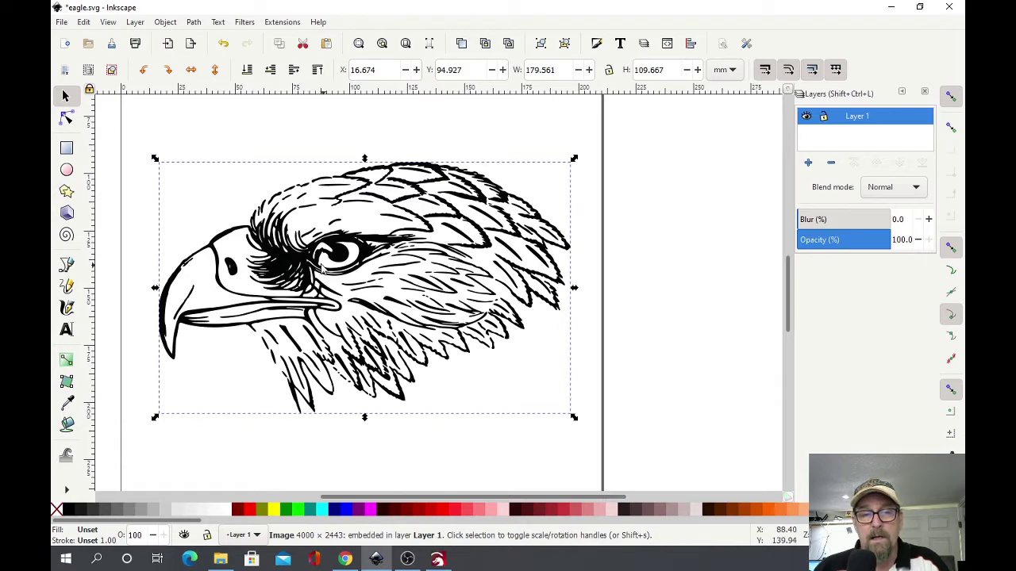
# Step: Trace the eagle bitmap into a path using a single scan with brightness cutoff at threshold 0.465, and close the trace dialog
pyautogui.click(192, 22)
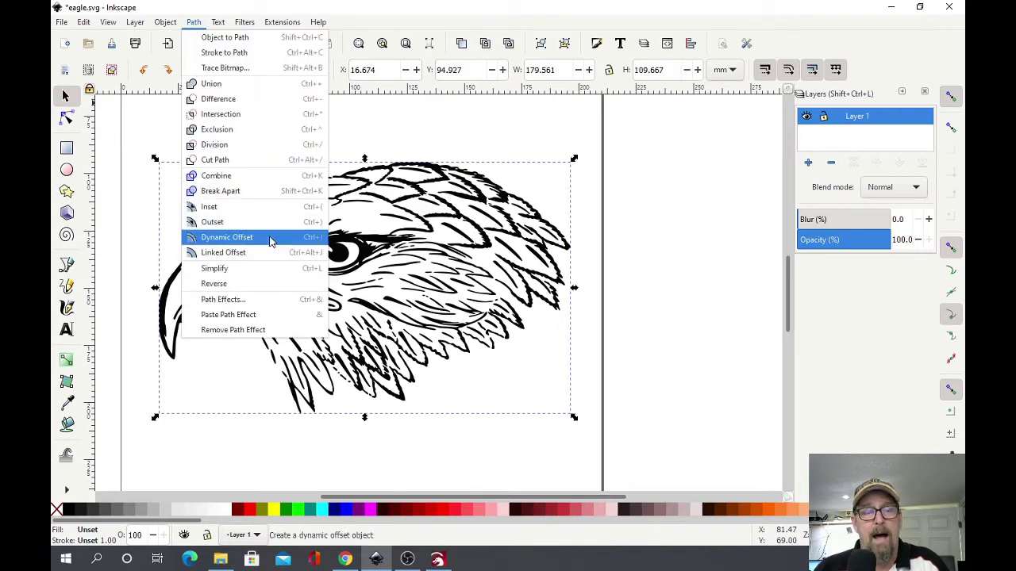
pyautogui.click(236, 69)
pyautogui.moveTo(633, 127)
pyautogui.mouseDown()
pyautogui.moveTo(733, 82)
pyautogui.moveTo(718, 156)
pyautogui.mouseUp()
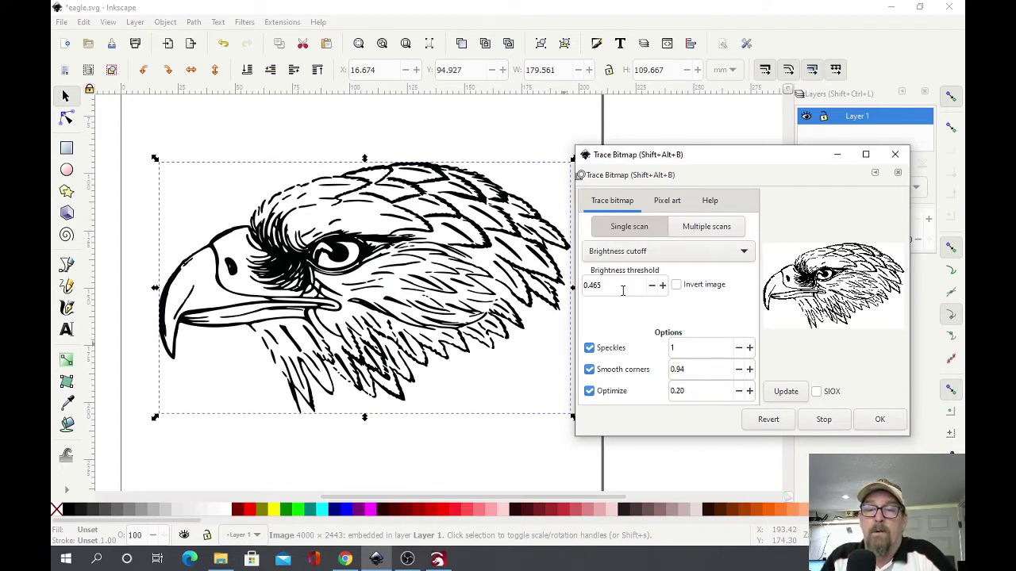
pyautogui.moveTo(620, 286); pyautogui.dragTo(585, 288)
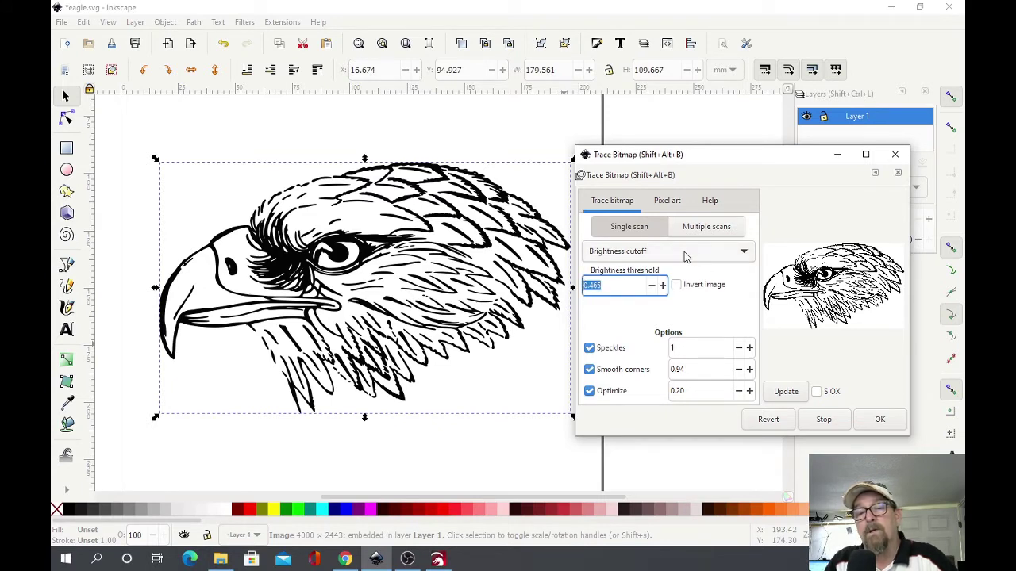
pyautogui.click(635, 251)
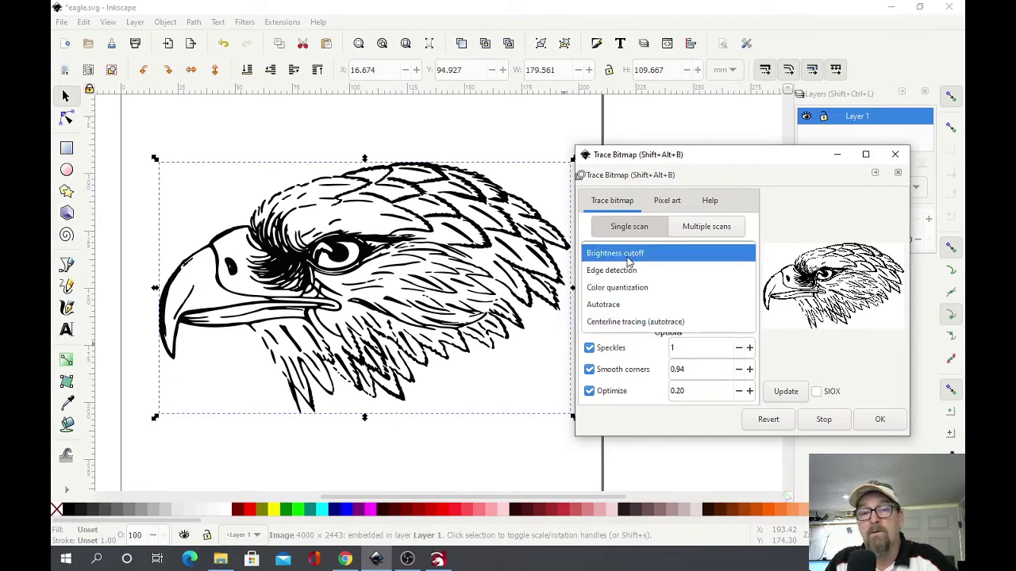
pyautogui.click(758, 222)
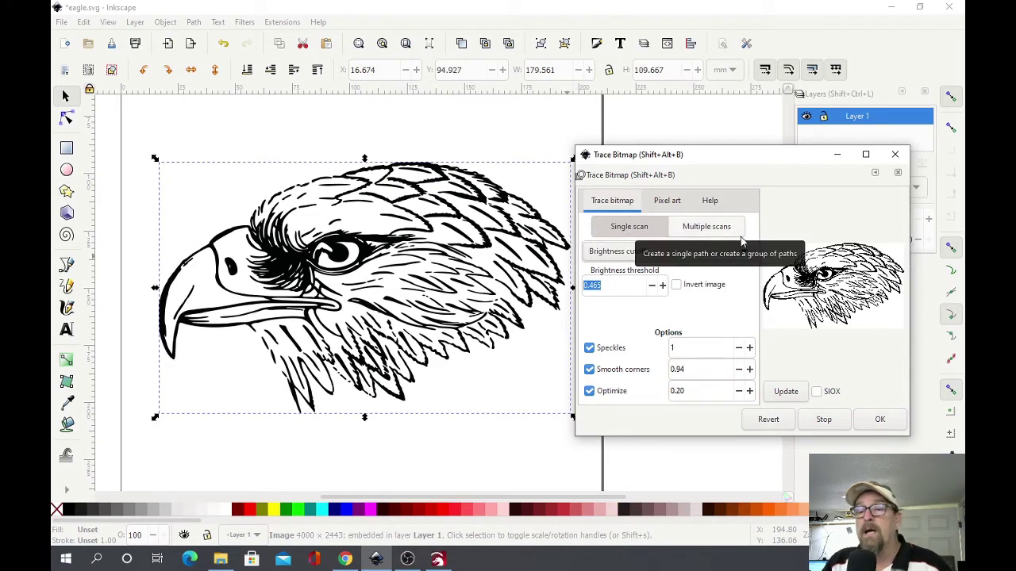
pyautogui.click(795, 394)
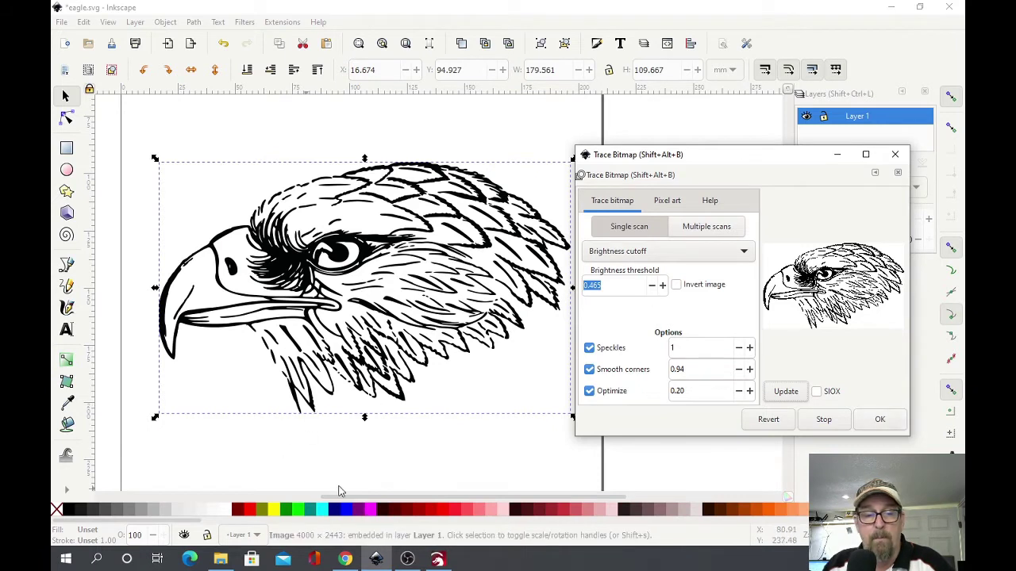
pyautogui.click(879, 421)
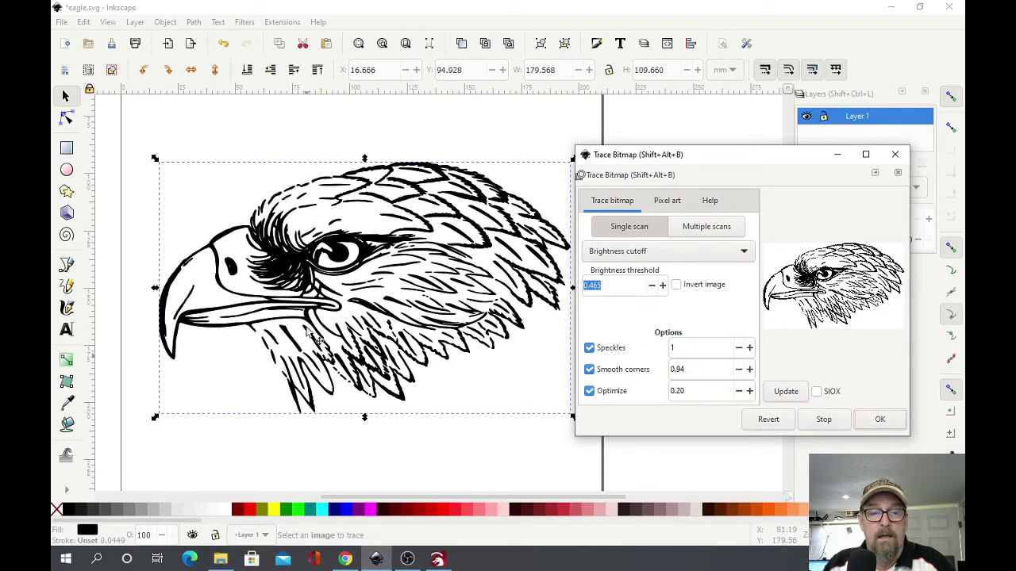
pyautogui.click(894, 154)
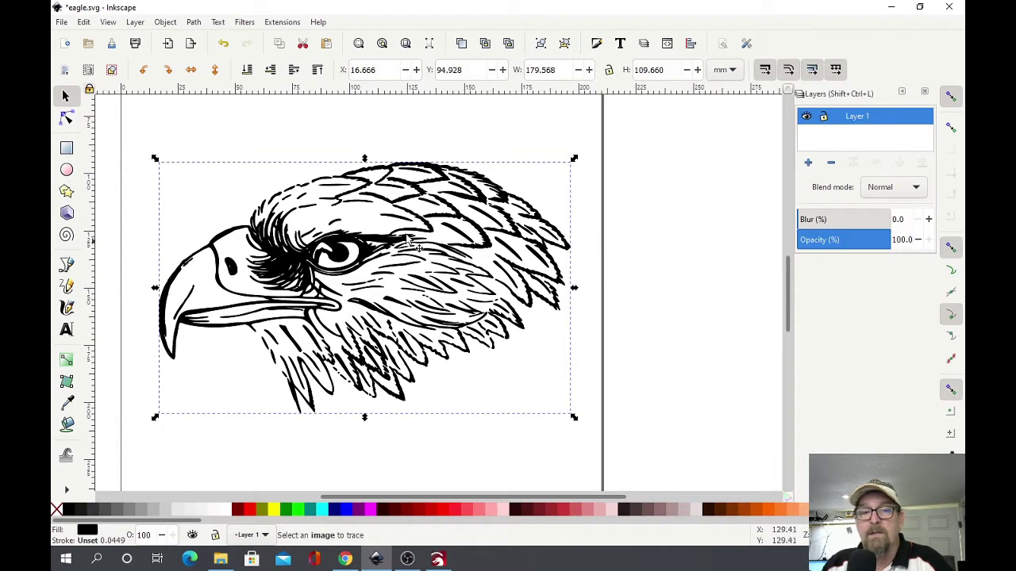
# Step: Move the traced eagle about 129 mm to the right of the original and select each one to compare its object type
pyautogui.moveTo(337, 265); pyautogui.dragTo(593, 270)
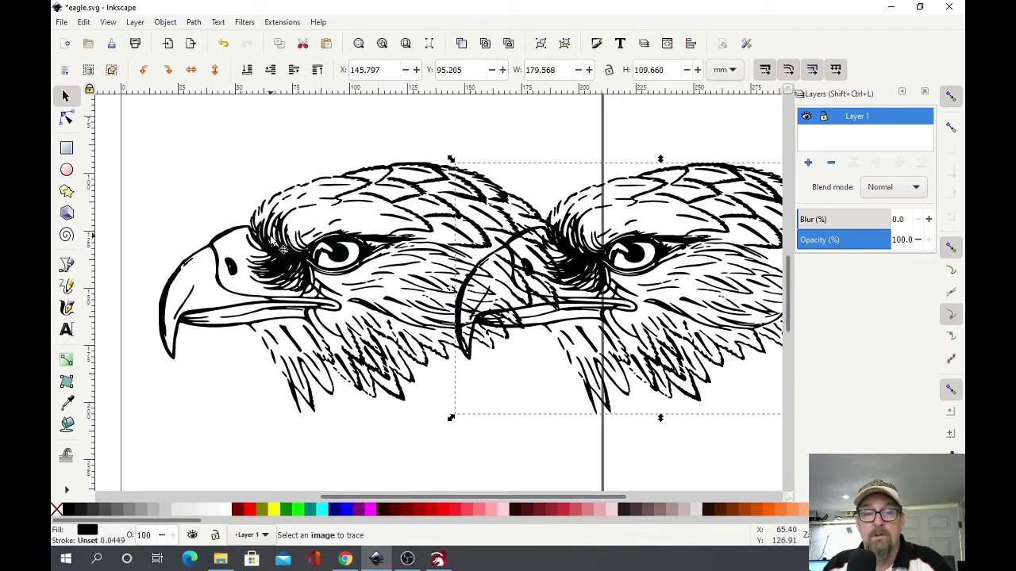
pyautogui.click(209, 176)
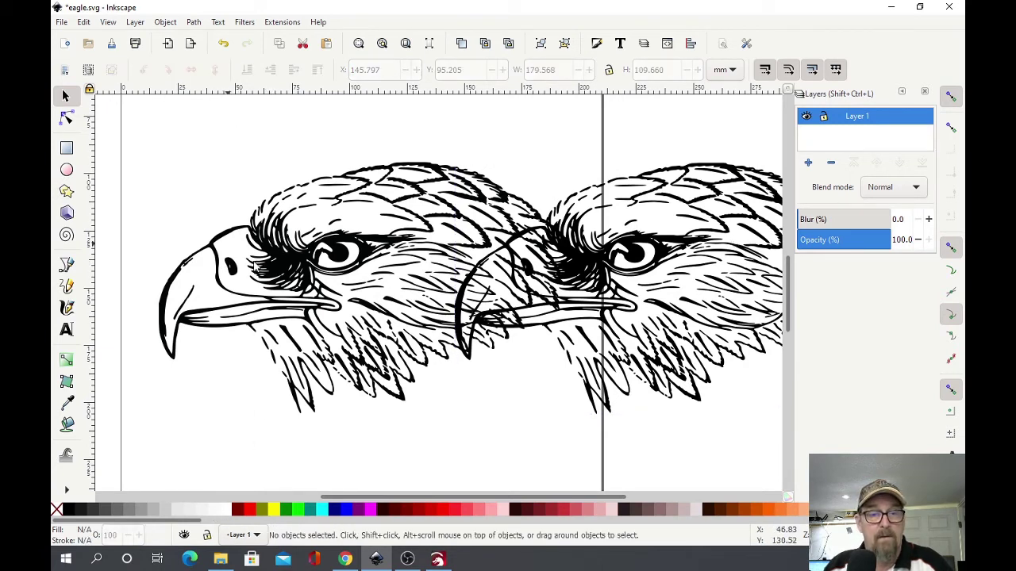
pyautogui.click(294, 274)
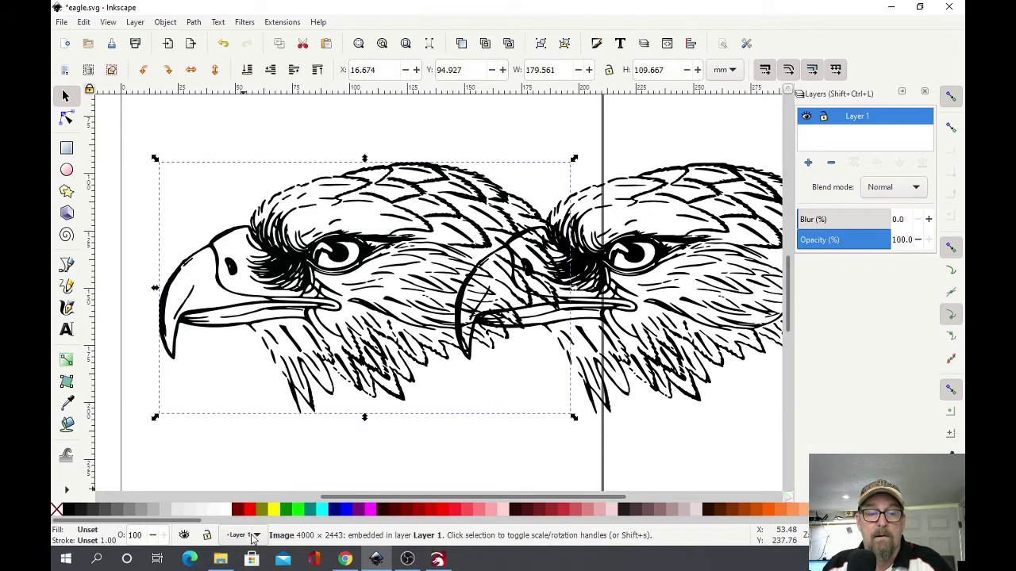
pyautogui.click(606, 277)
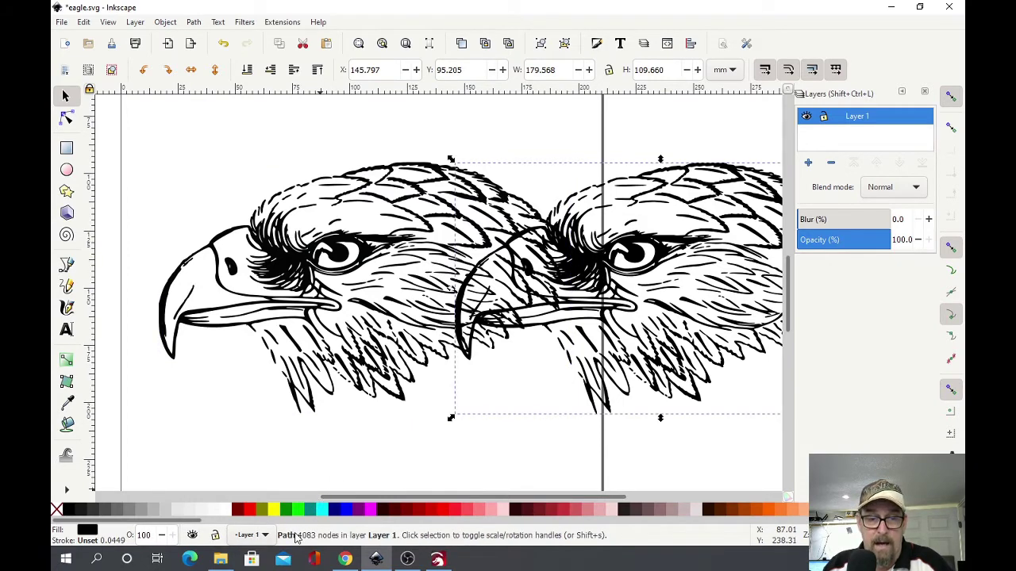
# Step: Delete the original bitmap eagle and move the traced path back onto the page, checking its object type
pyautogui.click(298, 277)
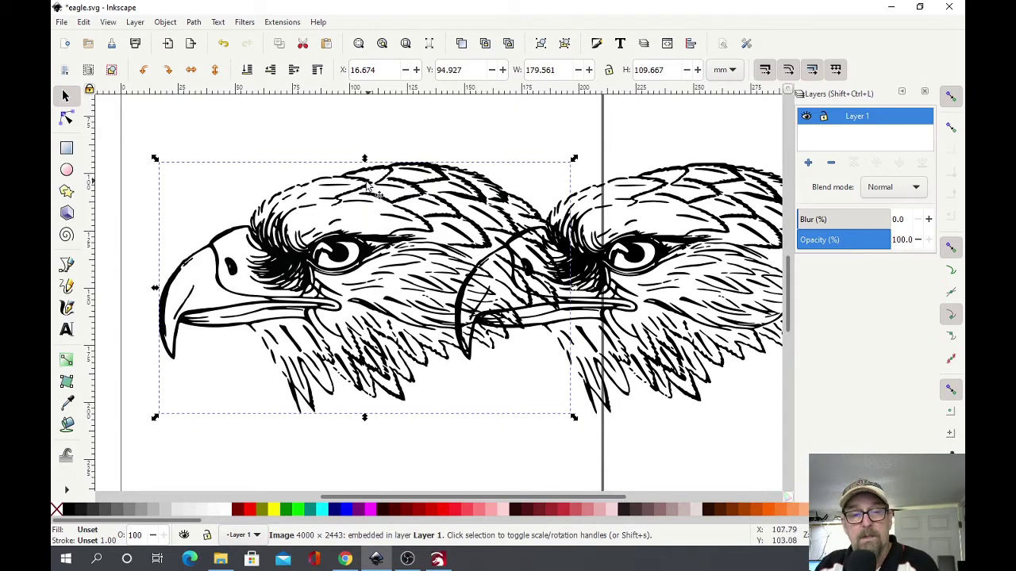
pyautogui.press('Delete')
pyautogui.moveTo(590, 274); pyautogui.dragTo(291, 252)
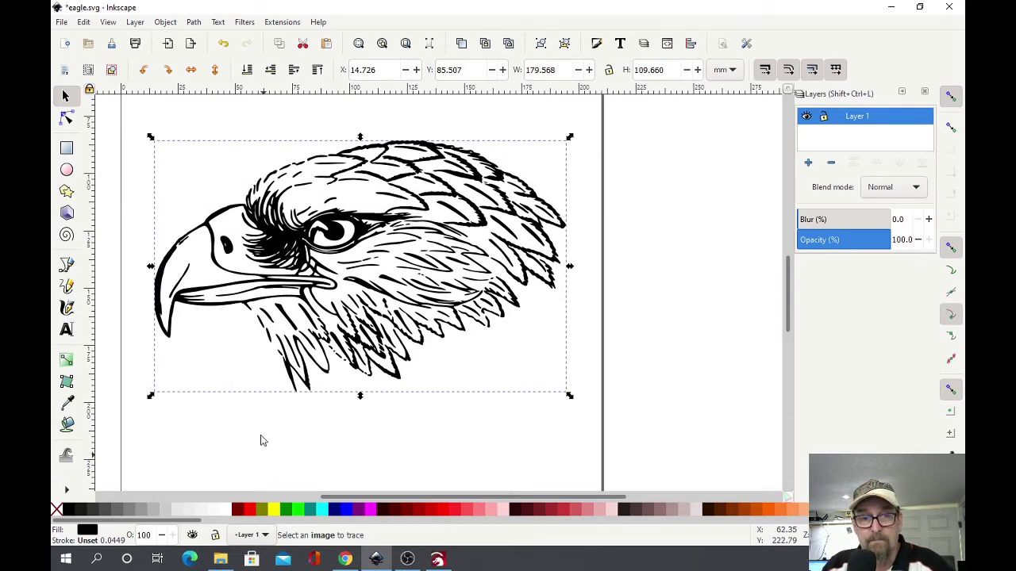
pyautogui.click(404, 419)
pyautogui.click(313, 265)
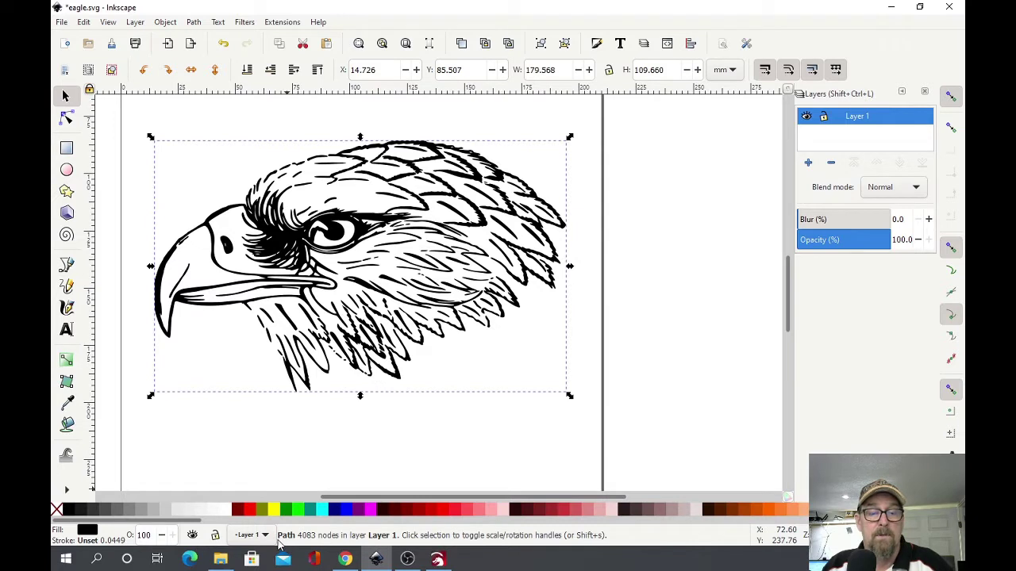
# Step: Save the traced eagle as an Inkscape SVG named eagle.svg in the New images folder
pyautogui.click(61, 23)
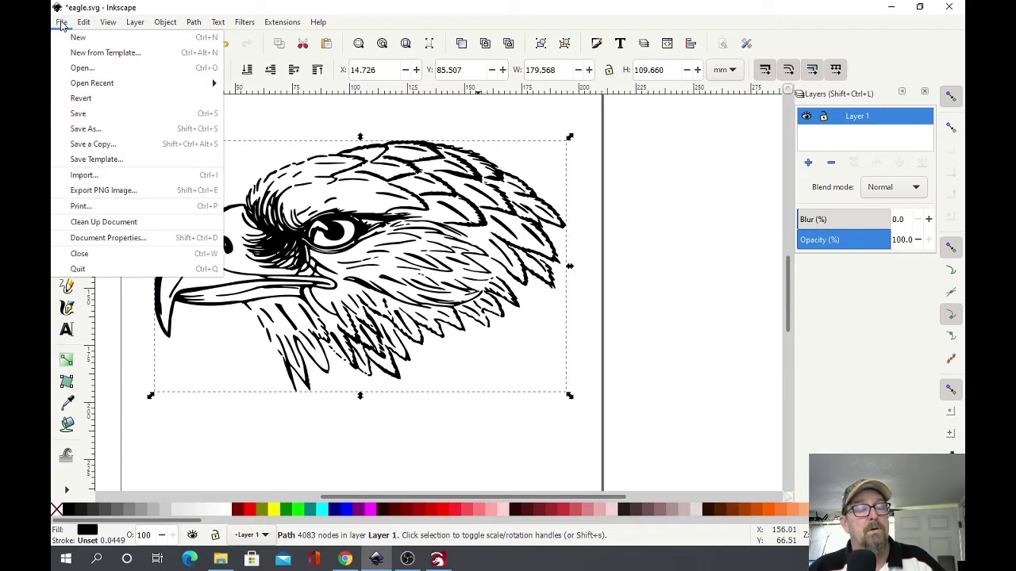
pyautogui.click(88, 130)
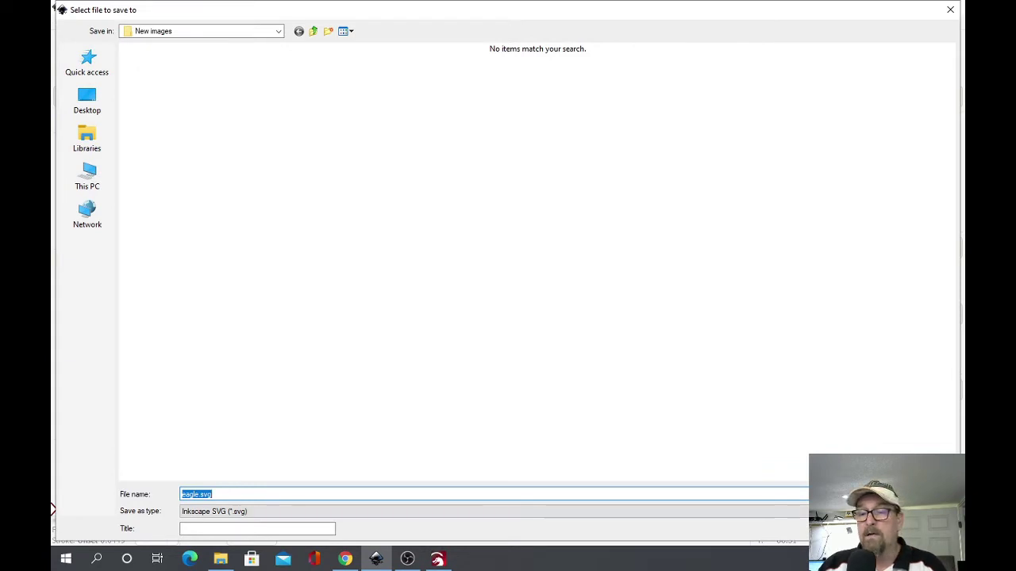
pyautogui.press('Return')
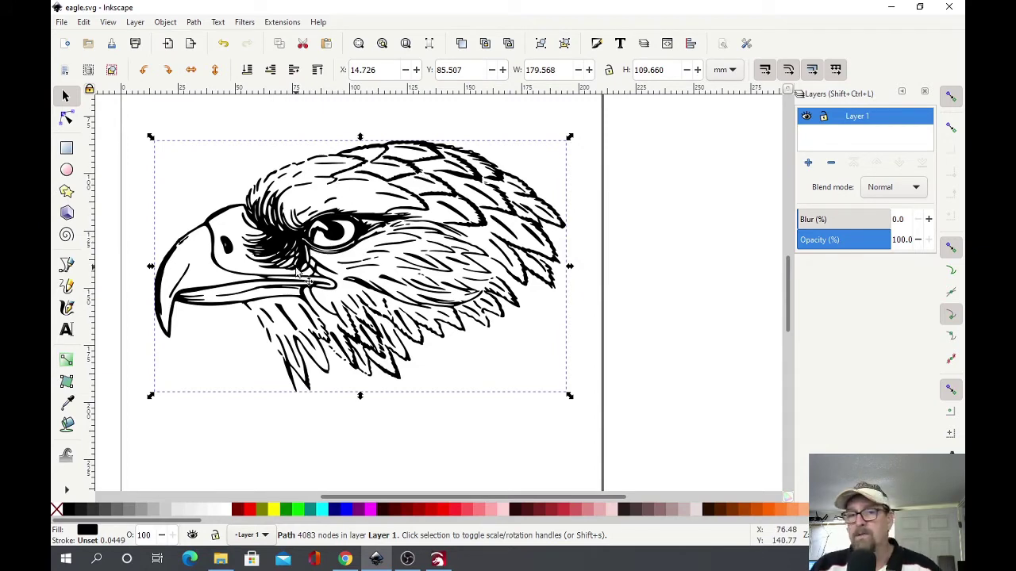
# Step: Switch to LightBurn and draw a rectangle about 9.88 by 4.29 in in the lower part of the work area
pyautogui.click(891, 7)
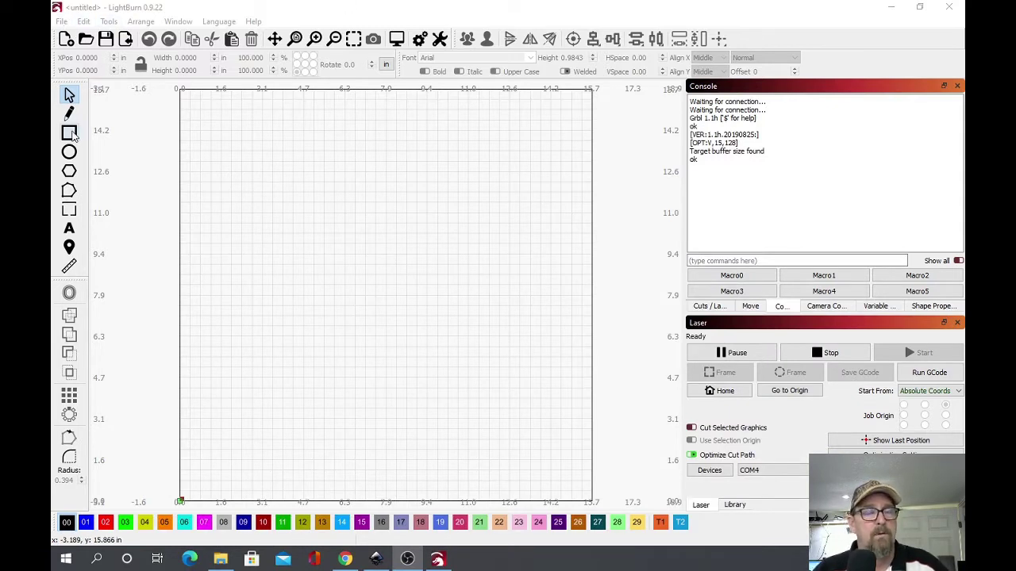
pyautogui.click(70, 133)
pyautogui.moveTo(220, 356); pyautogui.dragTo(243, 411)
pyautogui.moveTo(265, 453); pyautogui.dragTo(478, 468)
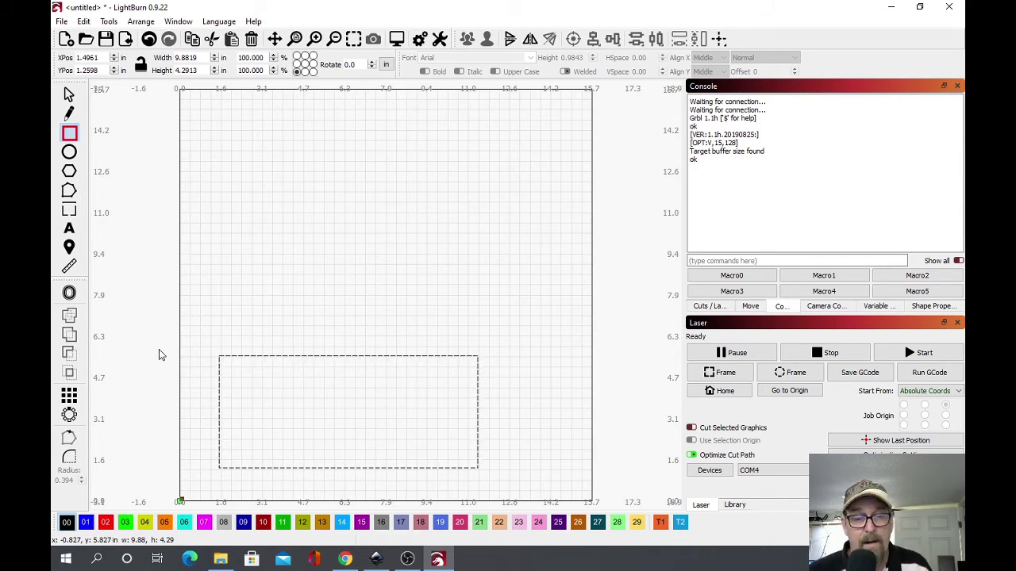
# Step: Show the cut layer list and set the rectangle's size to 6 in wide by 4 in high
pyautogui.click(712, 306)
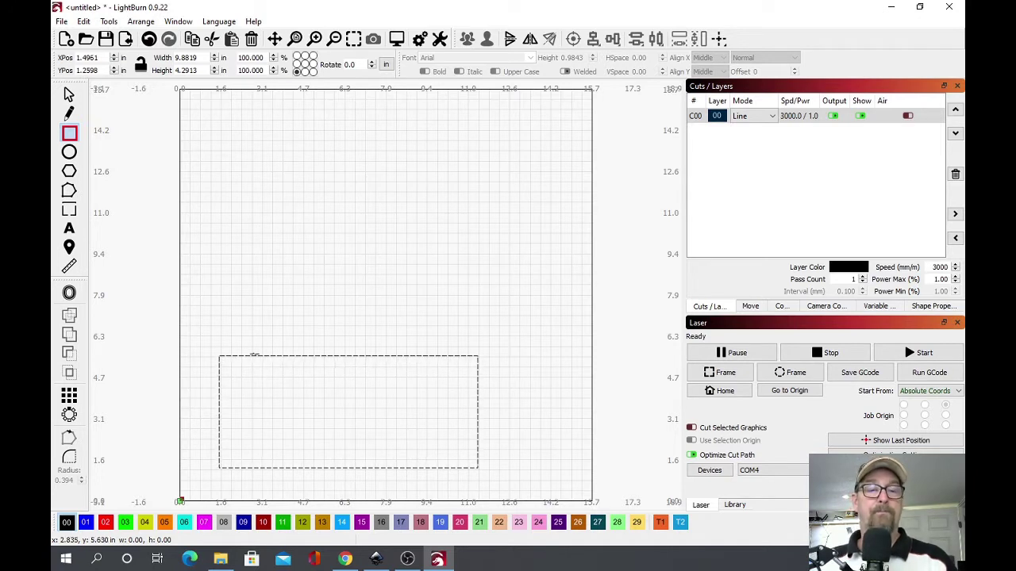
pyautogui.click(69, 95)
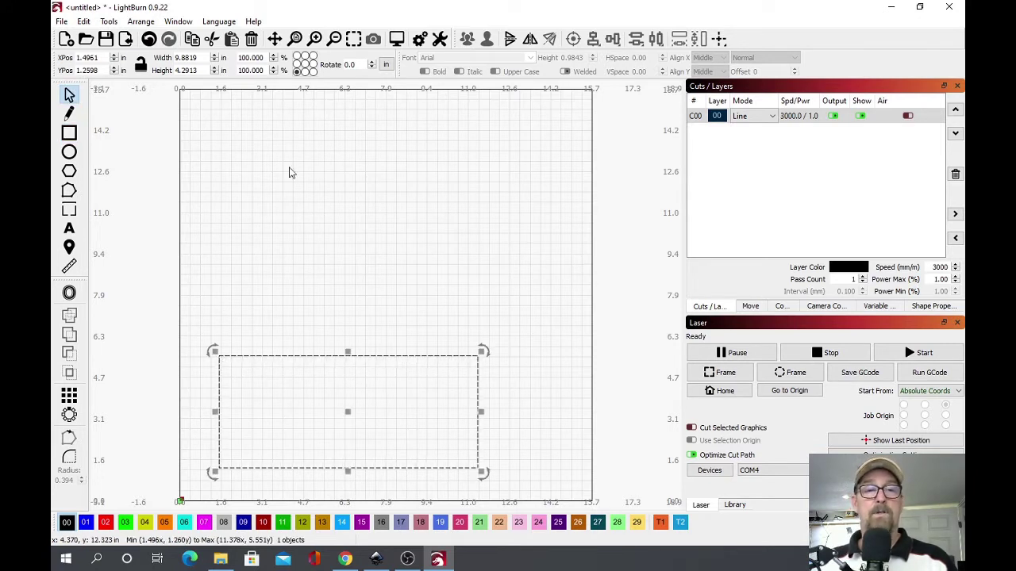
pyautogui.doubleClick(200, 58)
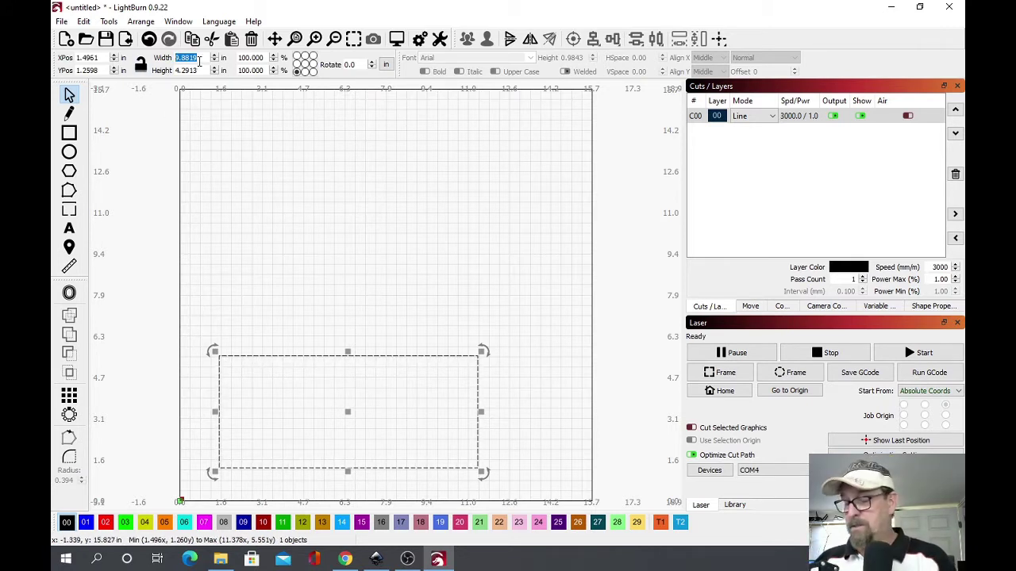
pyautogui.write('6')
pyautogui.press('Tab')
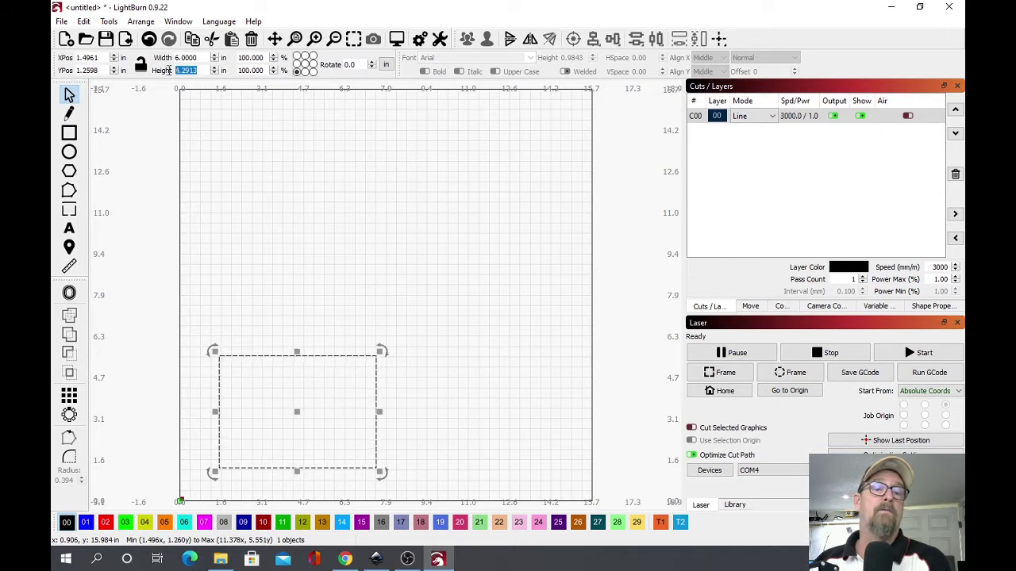
pyautogui.write('4')
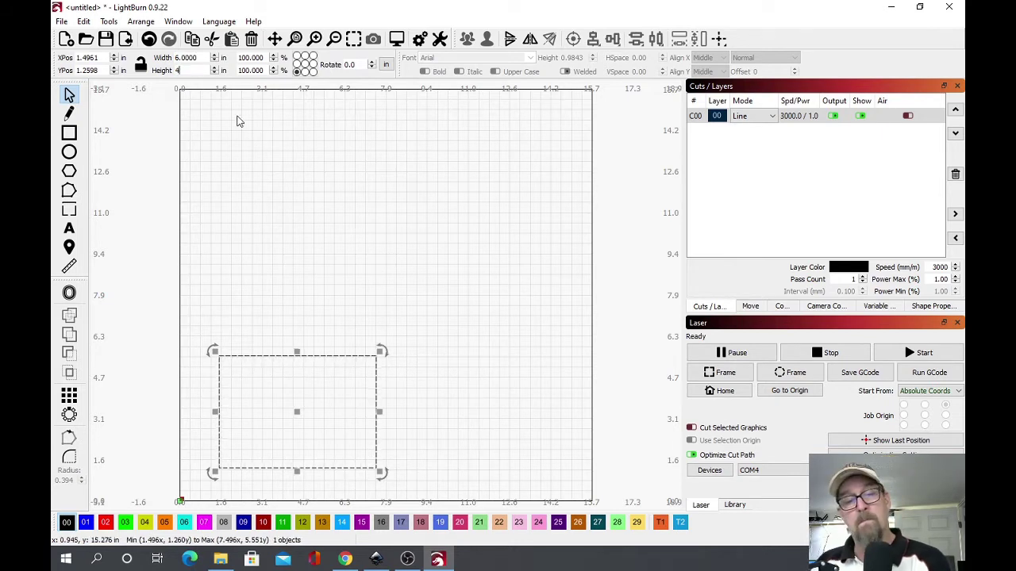
pyautogui.click(382, 238)
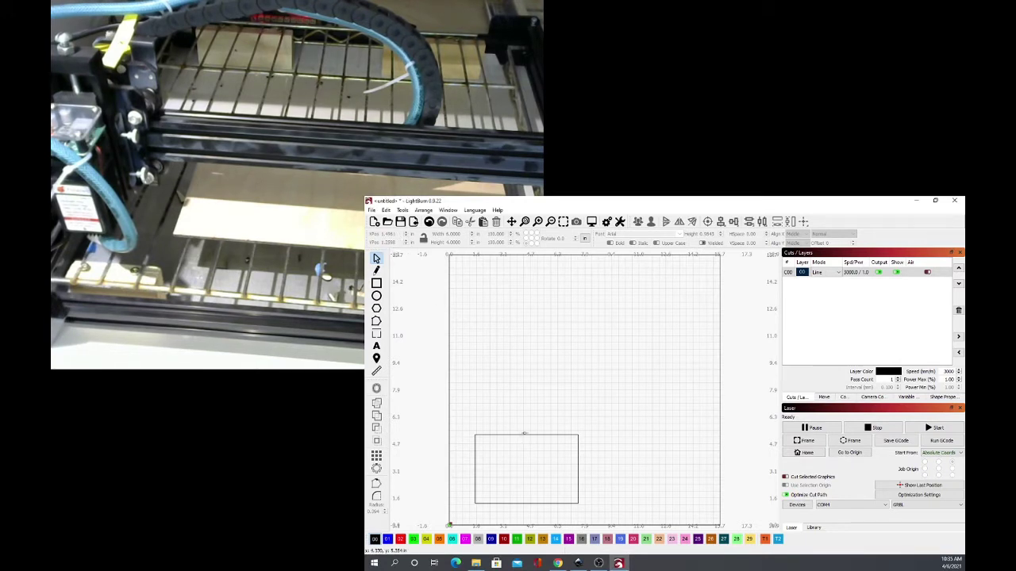
# Step: Set the rectangle's X and Y positions to 1 in each and run the laser job
pyautogui.click(506, 433)
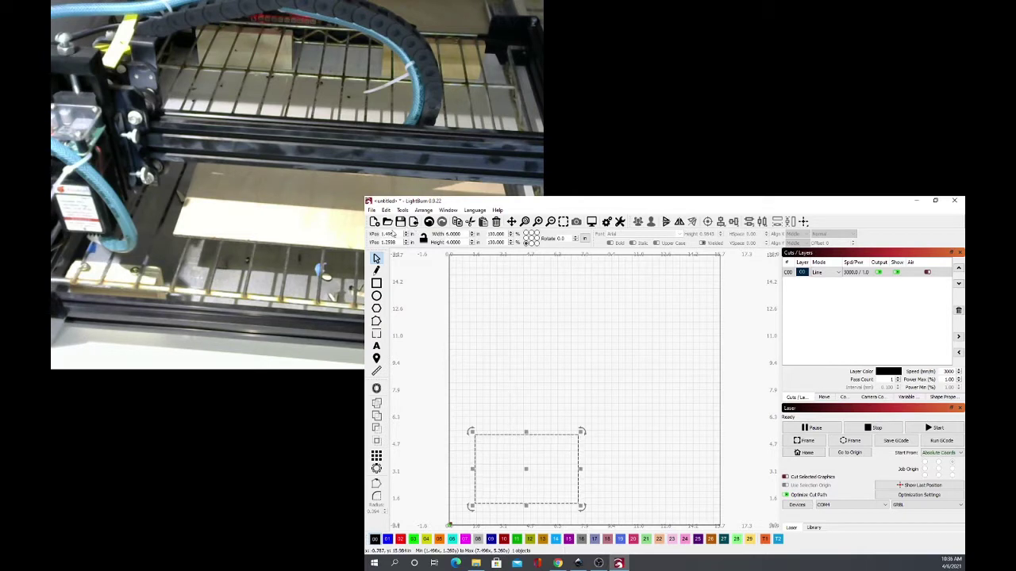
pyautogui.moveTo(400, 234); pyautogui.dragTo(369, 231)
pyautogui.press('BackSpace')
pyautogui.write('1')
pyautogui.press('Return')
pyautogui.moveTo(397, 242); pyautogui.dragTo(369, 242)
pyautogui.write('1')
pyautogui.press('Return')
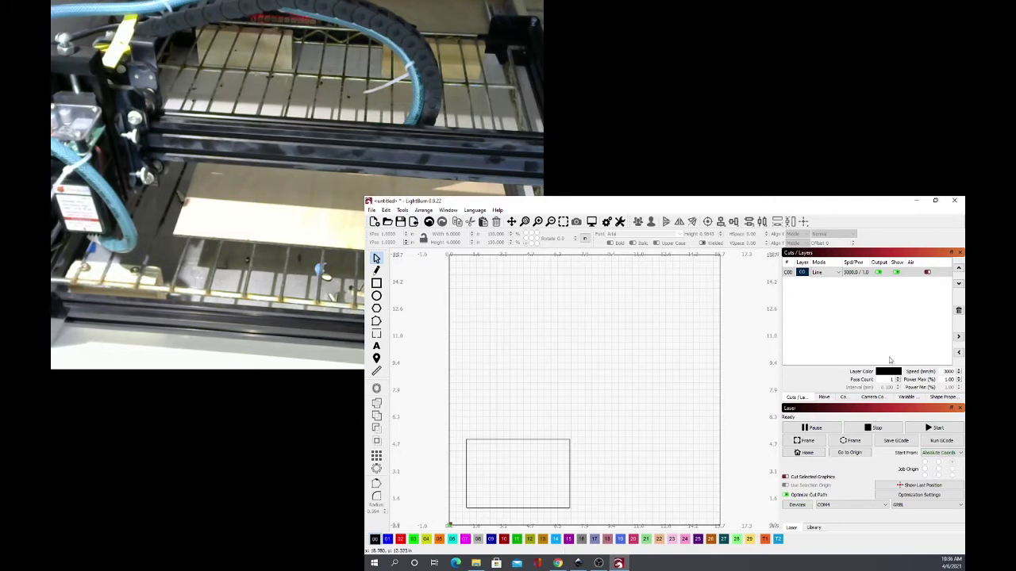
pyautogui.click(938, 428)
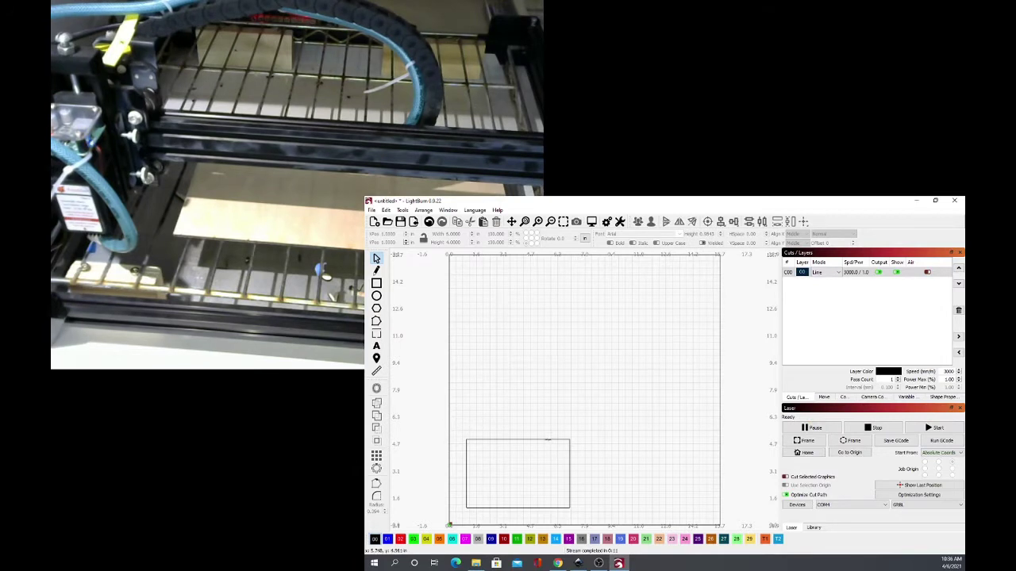
# Step: Move the rectangle up and to the right to about X 2.83, Y 2.41 in and run the laser job again
pyautogui.click(547, 439)
pyautogui.moveTo(517, 473); pyautogui.dragTo(548, 449)
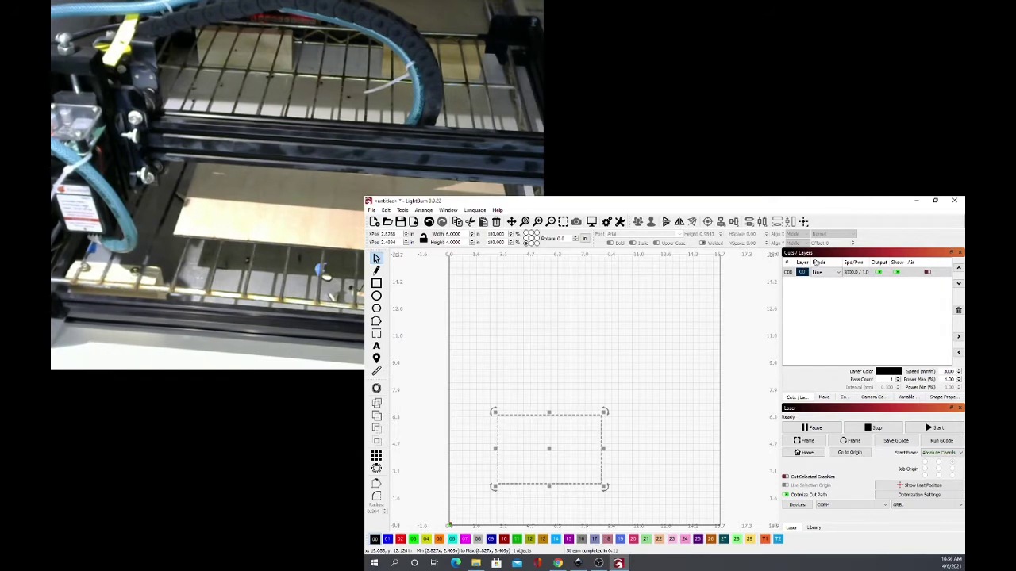
pyautogui.click(921, 427)
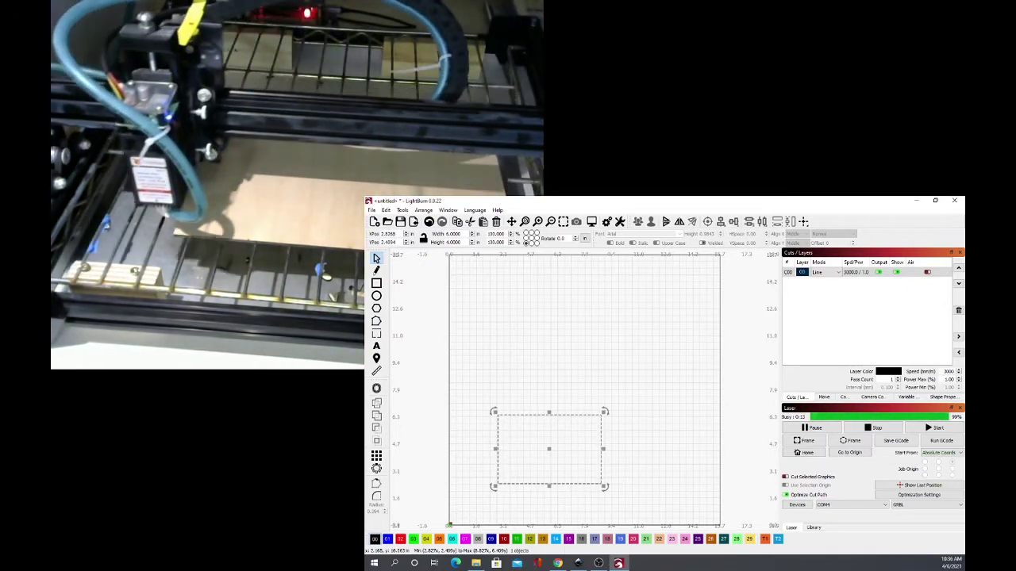
# Step: Move the rectangle to about X 2.12, Y 1.46 in, rerun the laser job, and deselect the rectangle
pyautogui.moveTo(546, 451); pyautogui.dragTo(532, 463)
pyautogui.hotkey('alt', 'F1')
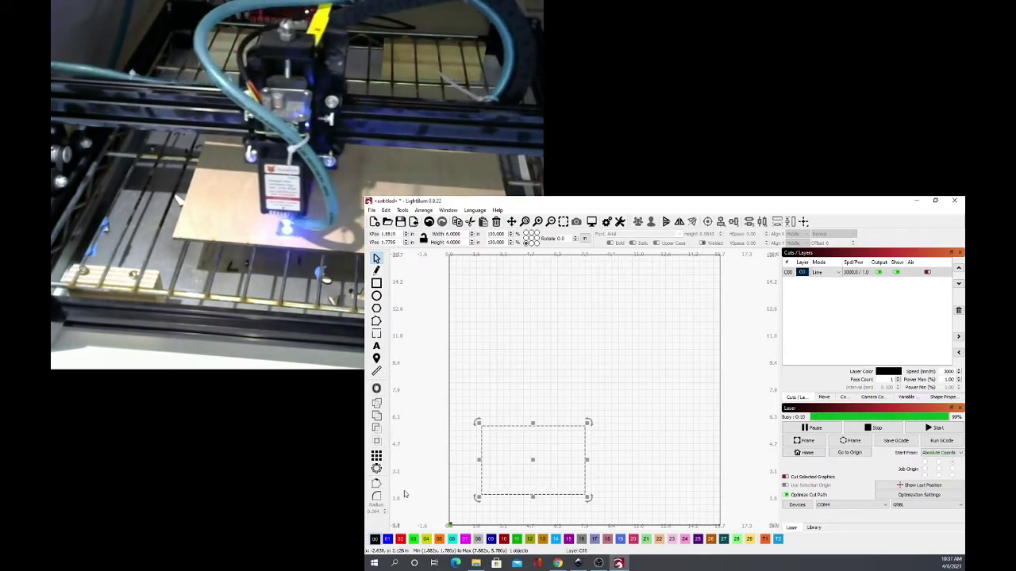
pyautogui.moveTo(533, 461); pyautogui.dragTo(537, 467)
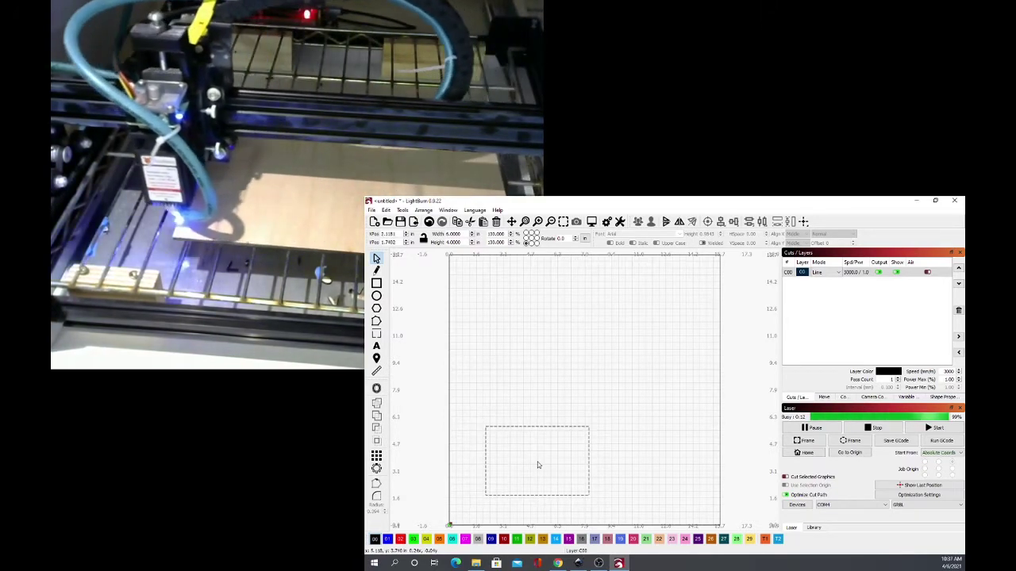
pyautogui.click(928, 429)
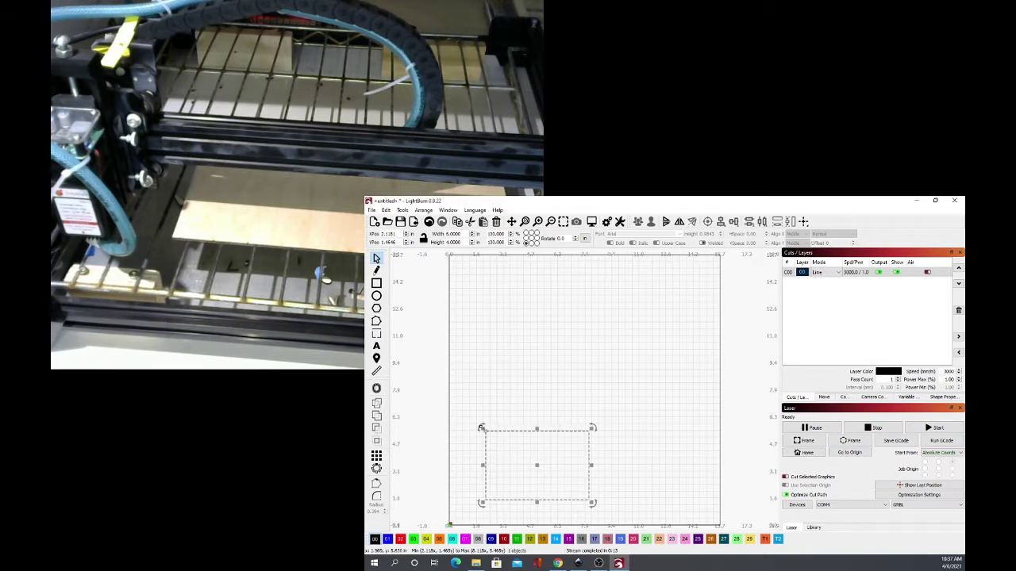
pyautogui.click(543, 447)
pyautogui.click(542, 431)
pyautogui.click(626, 304)
pyautogui.click(372, 210)
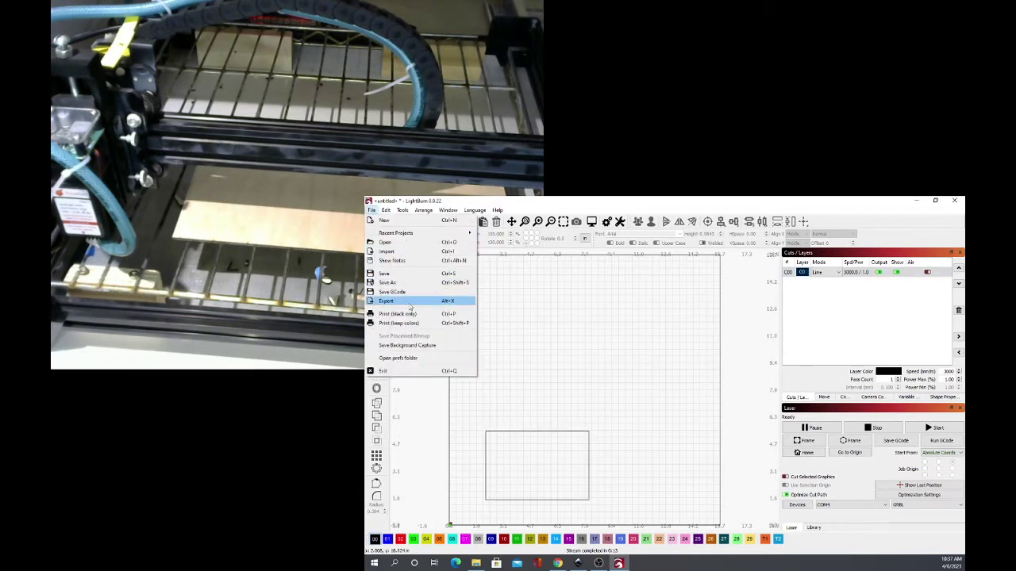
pyautogui.click(408, 305)
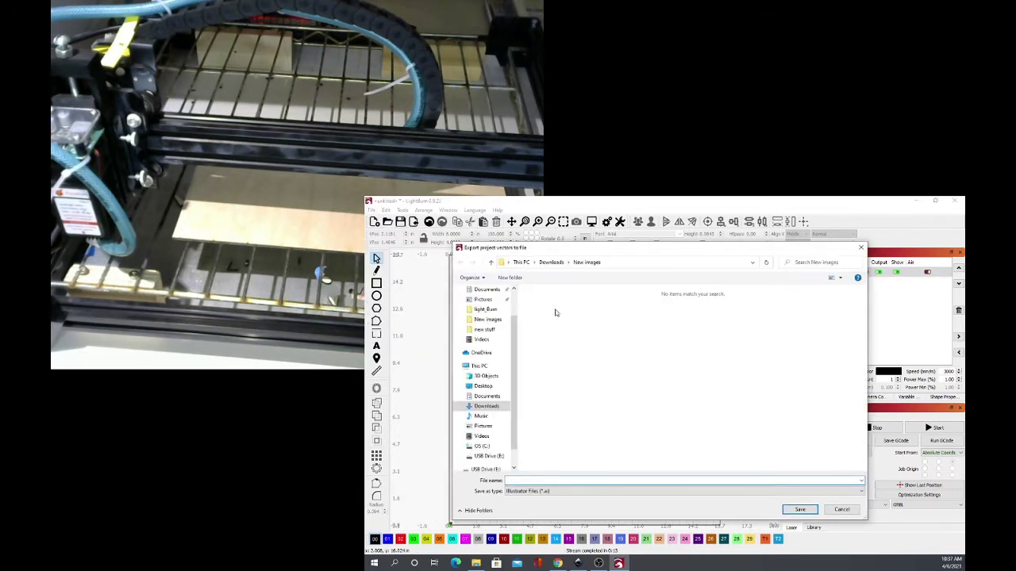
pyautogui.click(570, 493)
pyautogui.click(540, 513)
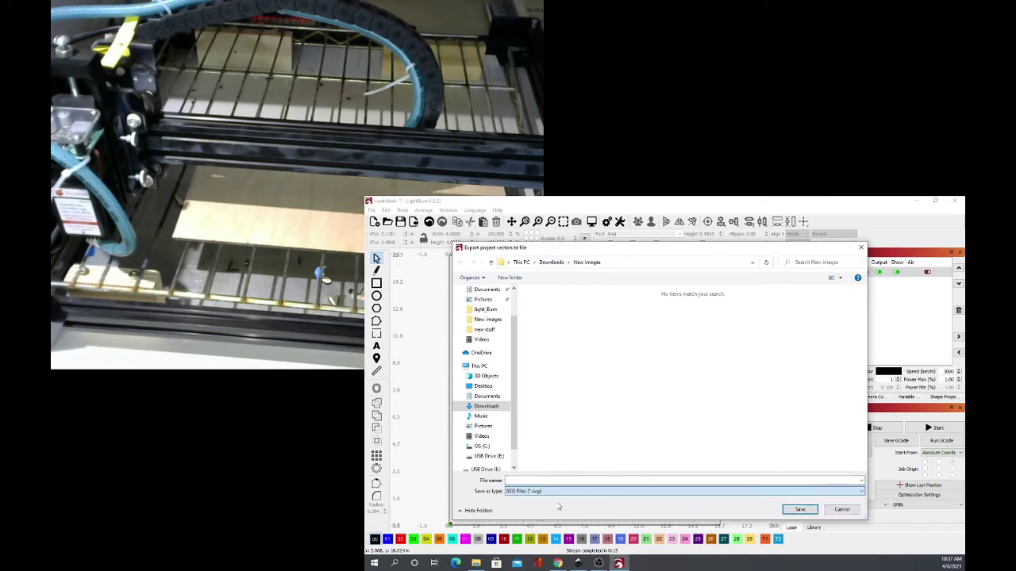
pyautogui.click(861, 249)
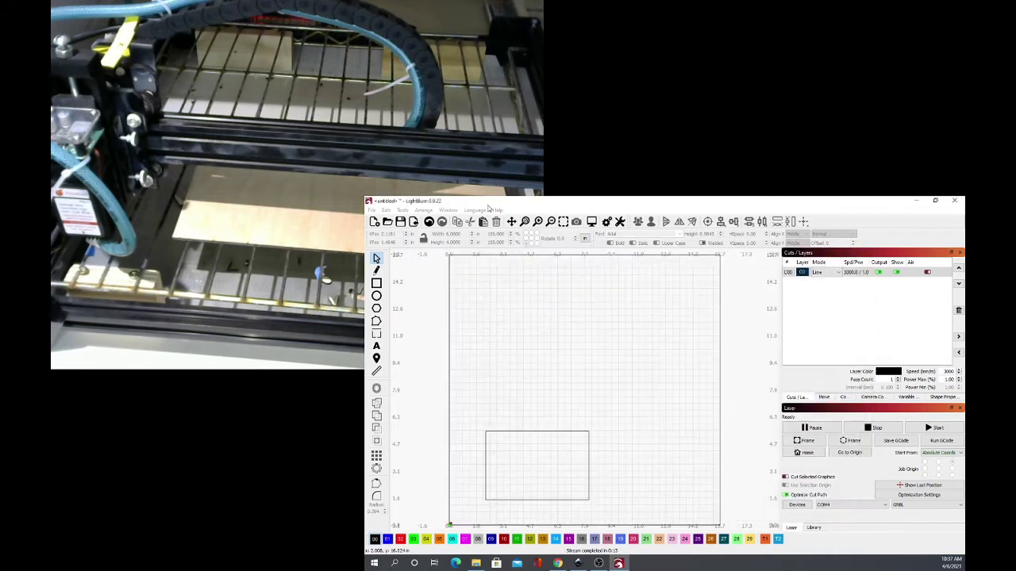
# Step: Import eagle.svg from the New images folder and place it in the work area above the rectangle
pyautogui.click(371, 210)
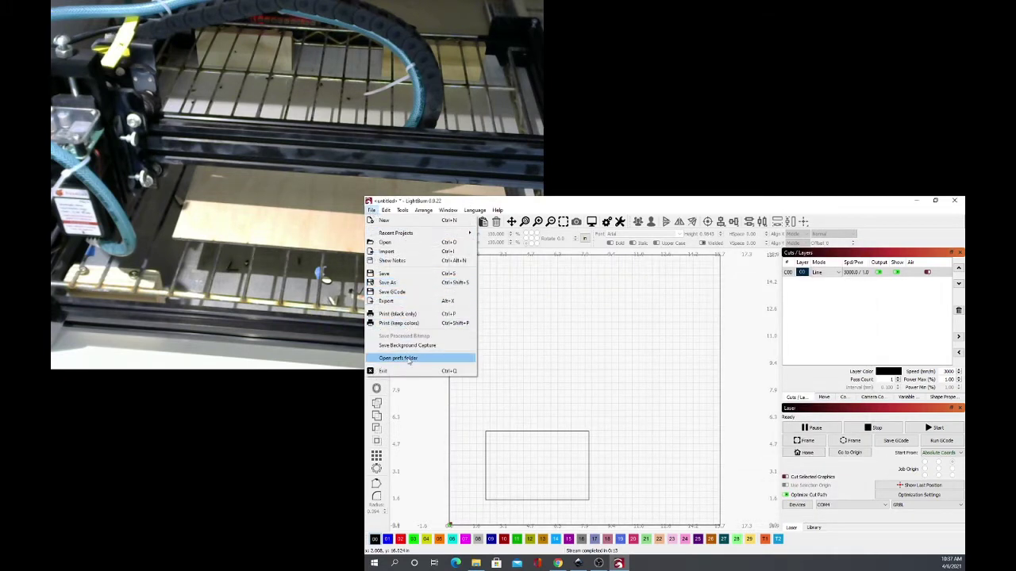
pyautogui.click(387, 250)
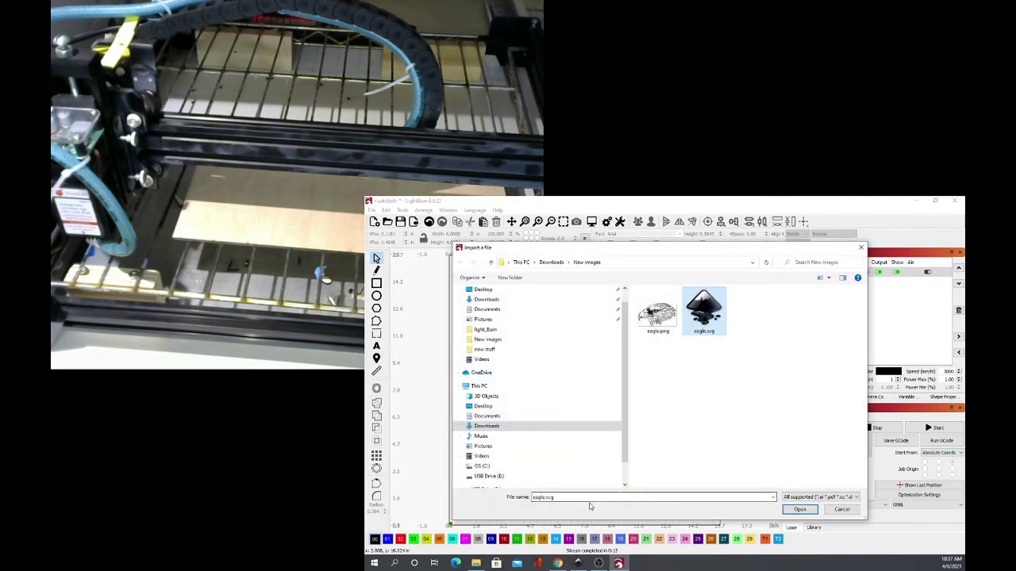
pyautogui.click(800, 511)
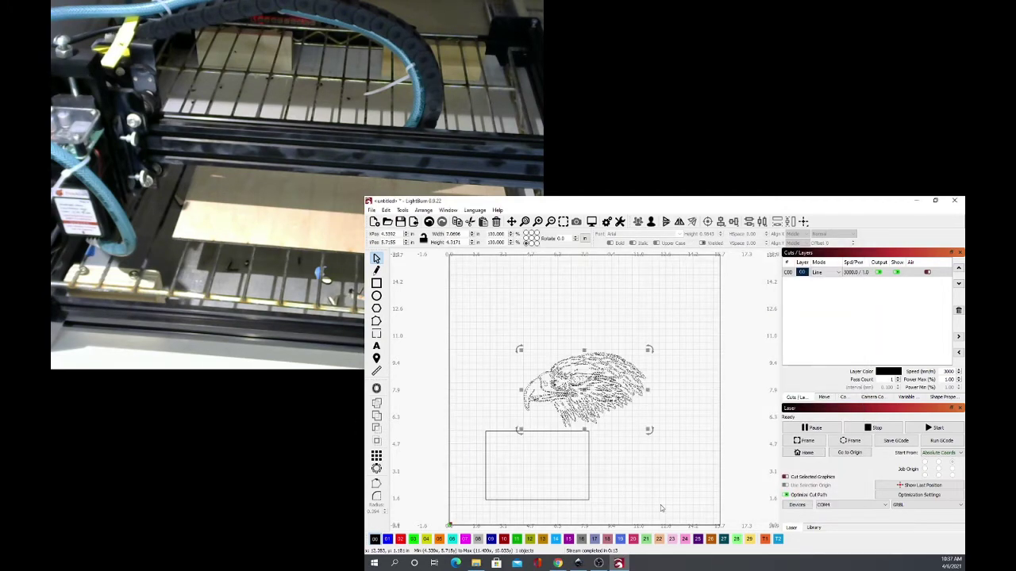
pyautogui.moveTo(556, 392); pyautogui.dragTo(552, 345)
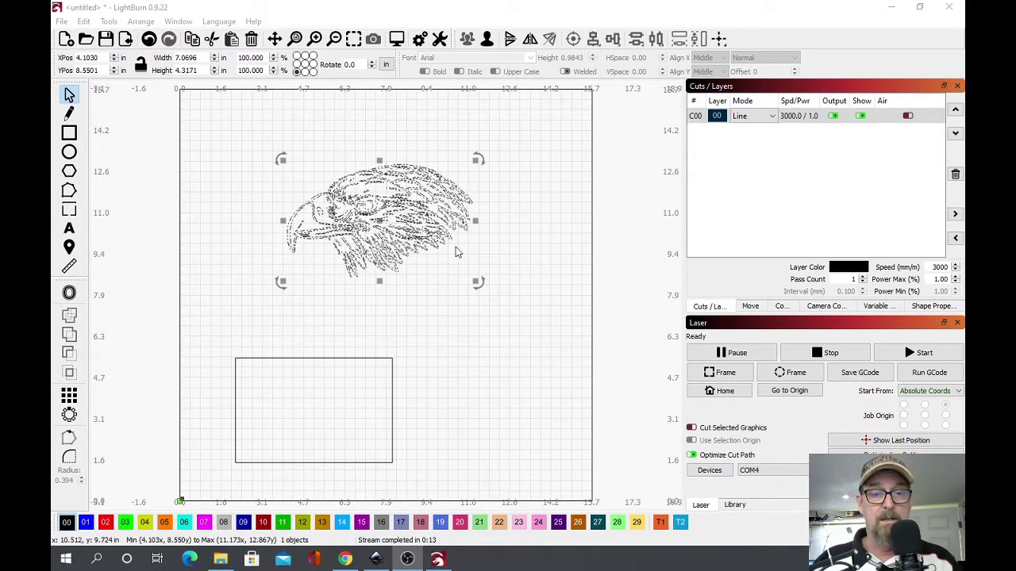
pyautogui.moveTo(381, 220); pyautogui.dragTo(314, 410)
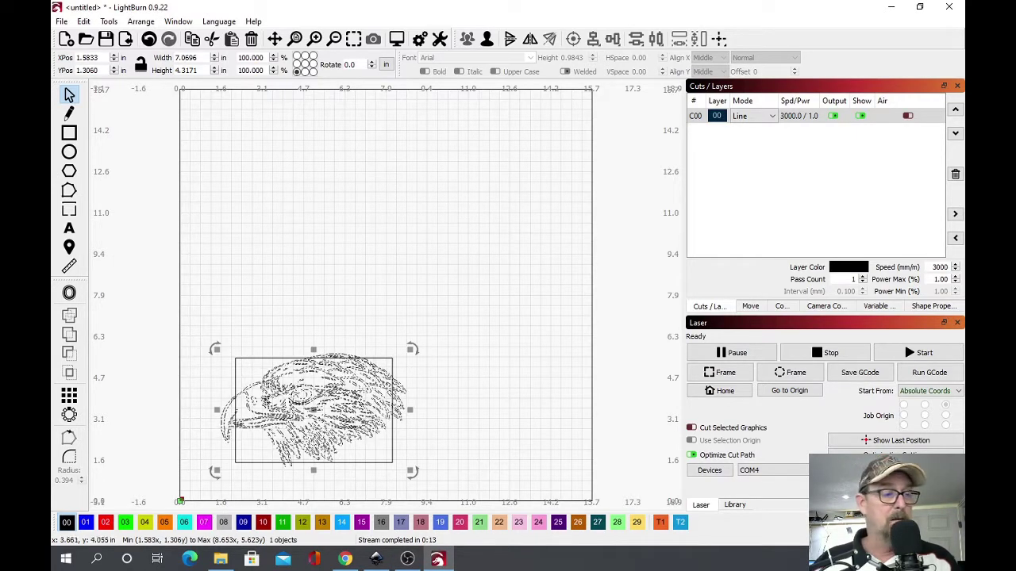
pyautogui.hotkey('ctrl', 'z')
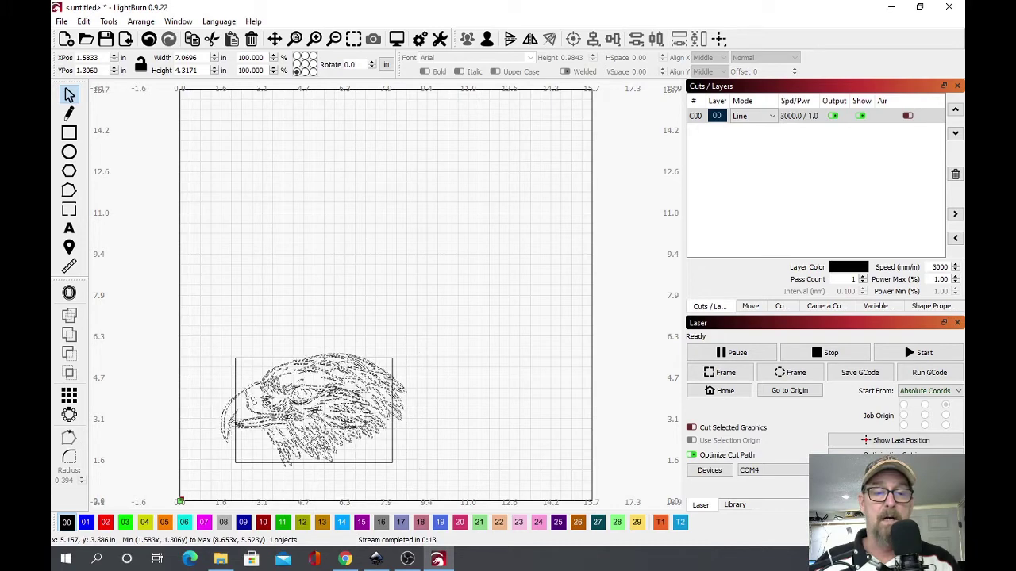
# Step: Assign the eagle to blue layer 01 and set that layer to 1% max power in Line mode
pyautogui.click(86, 526)
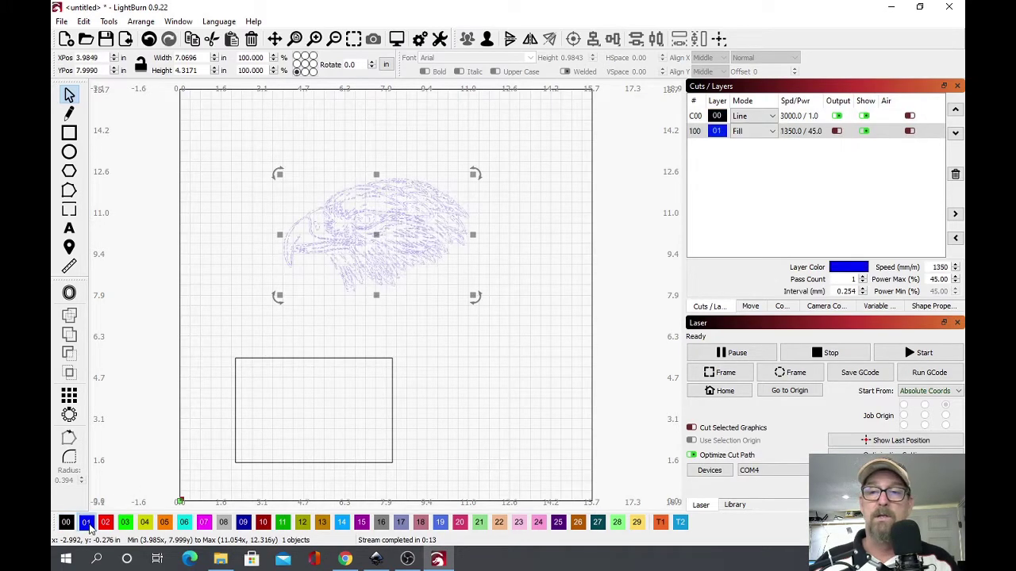
pyautogui.doubleClick(806, 132)
pyautogui.moveTo(512, 120); pyautogui.dragTo(493, 120)
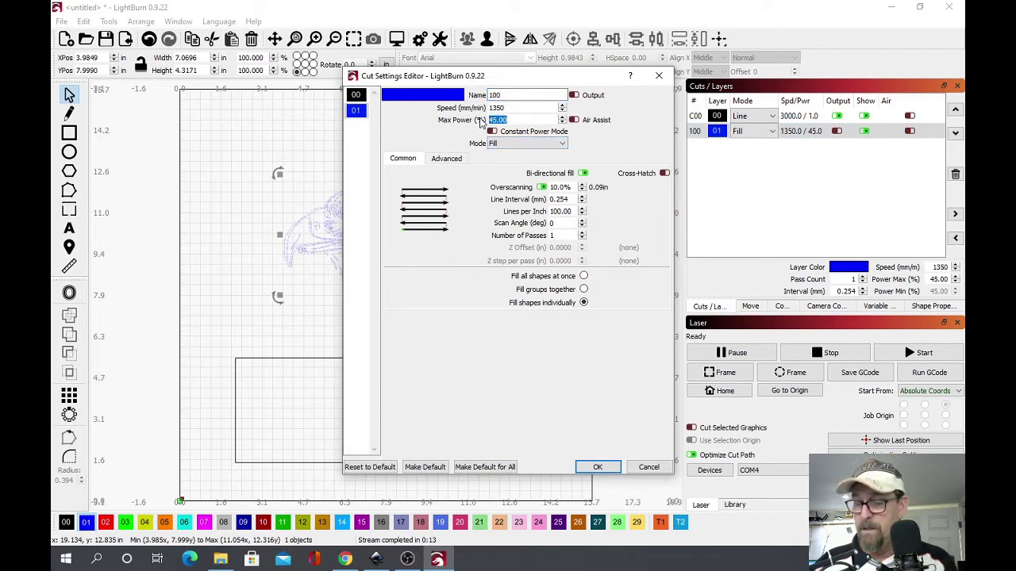
pyautogui.write('1')
pyautogui.press('Return')
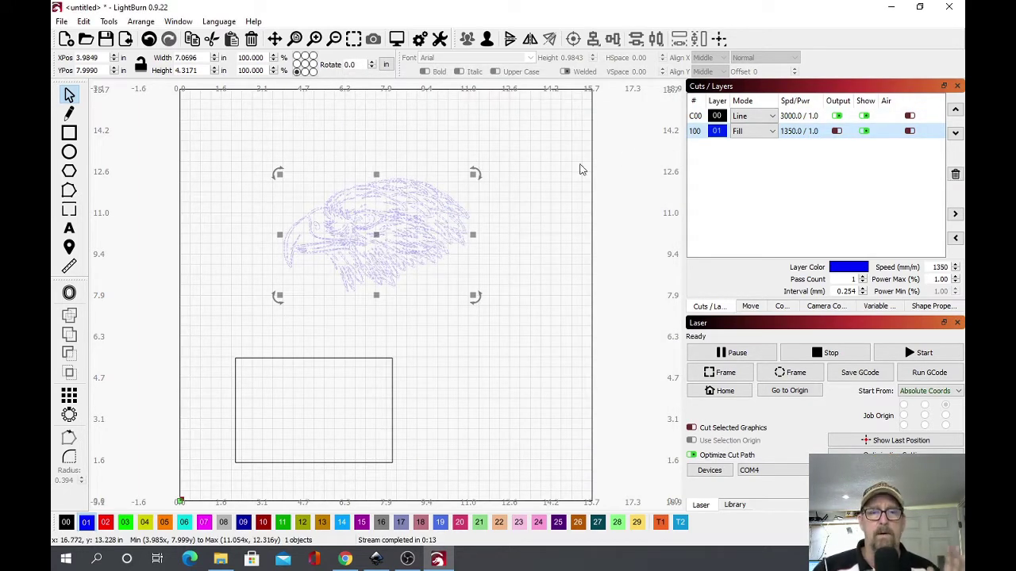
pyautogui.click(770, 132)
pyautogui.click(742, 142)
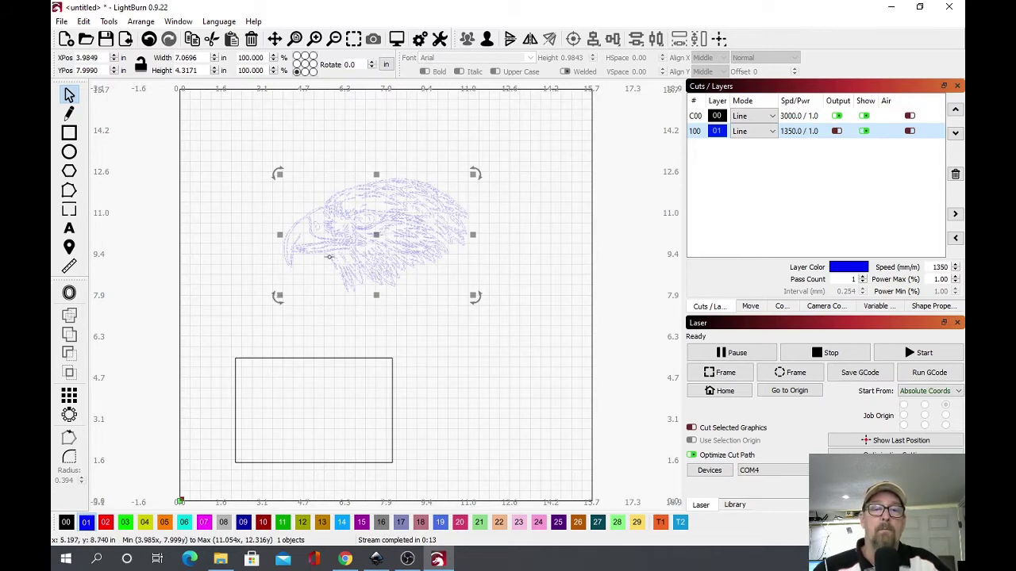
# Step: Scale the eagle down to about 5.44 by 3.32 in and place it centrally inside the 6 by 4 in rectangle
pyautogui.click(371, 254)
pyautogui.moveTo(371, 254); pyautogui.dragTo(318, 408)
pyautogui.moveTo(413, 350); pyautogui.dragTo(369, 375)
pyautogui.moveTo(293, 426); pyautogui.dragTo(315, 406)
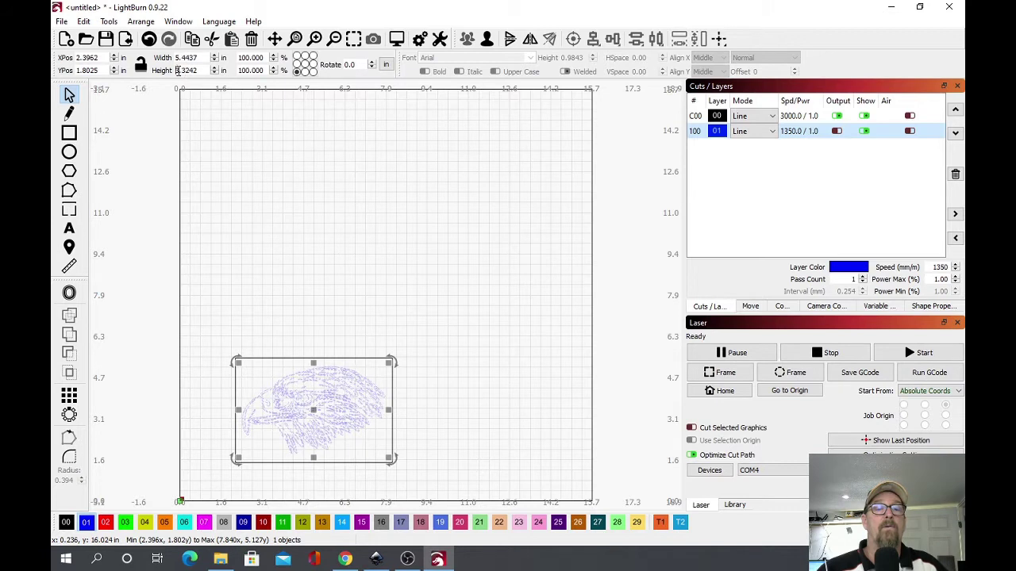
pyautogui.click(362, 239)
pyautogui.click(313, 413)
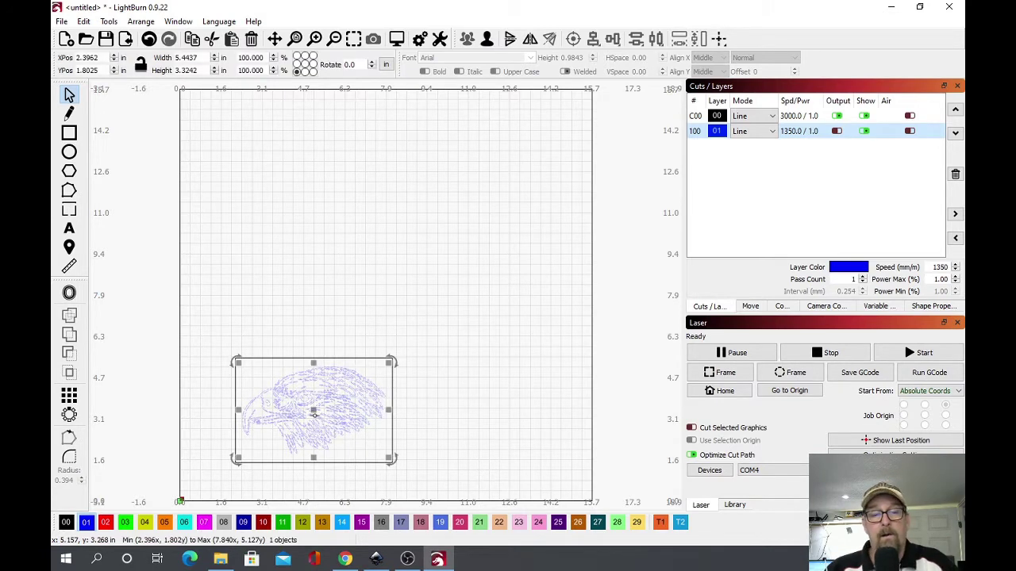
# Step: Enable output for blue layer 01 and resize the eagle to about 4.77 by 2.92 in, centred inside the rectangle
pyautogui.moveTo(390, 364); pyautogui.dragTo(484, 305)
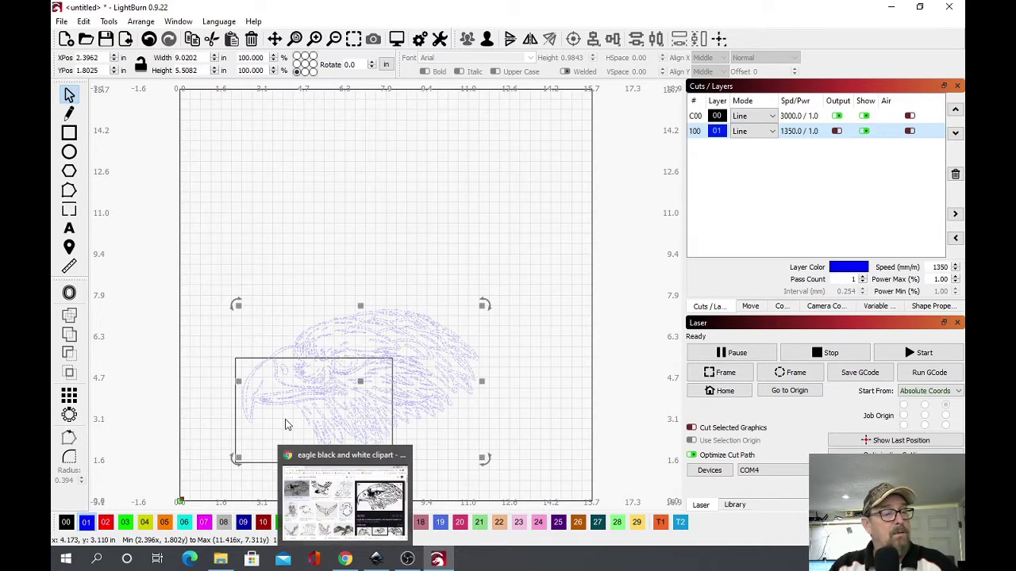
pyautogui.click(837, 131)
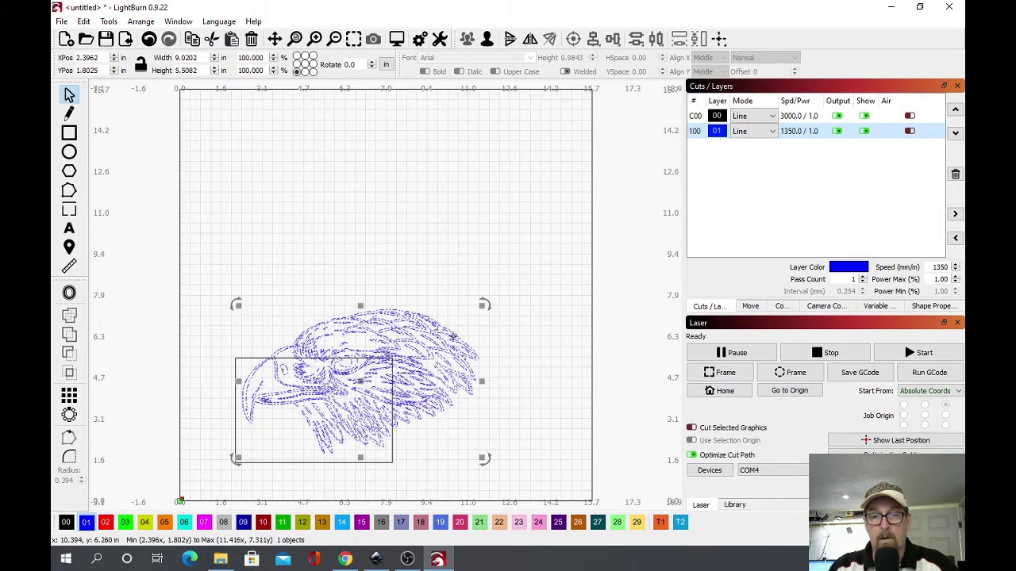
pyautogui.moveTo(485, 304); pyautogui.dragTo(368, 376)
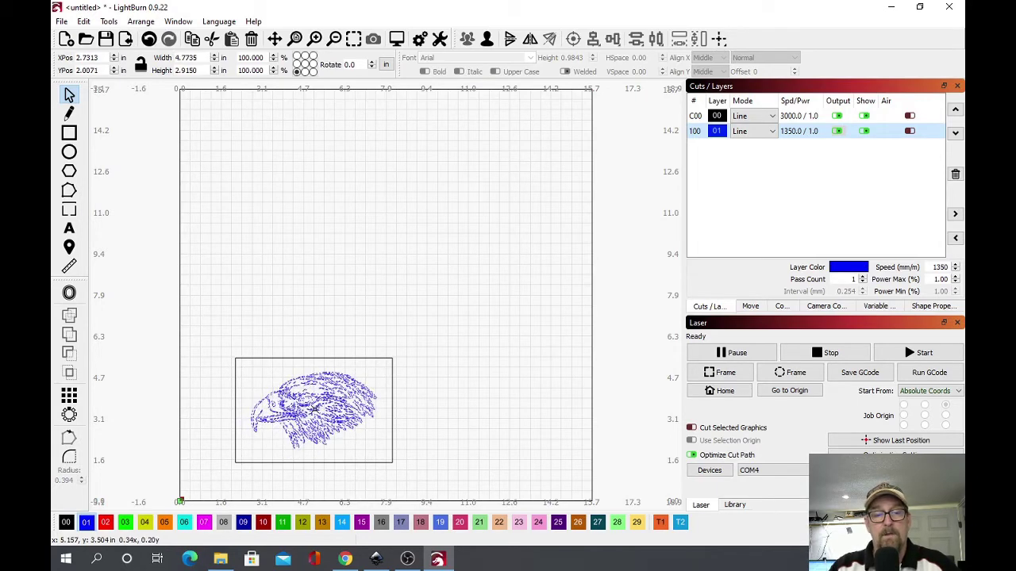
pyautogui.click(433, 346)
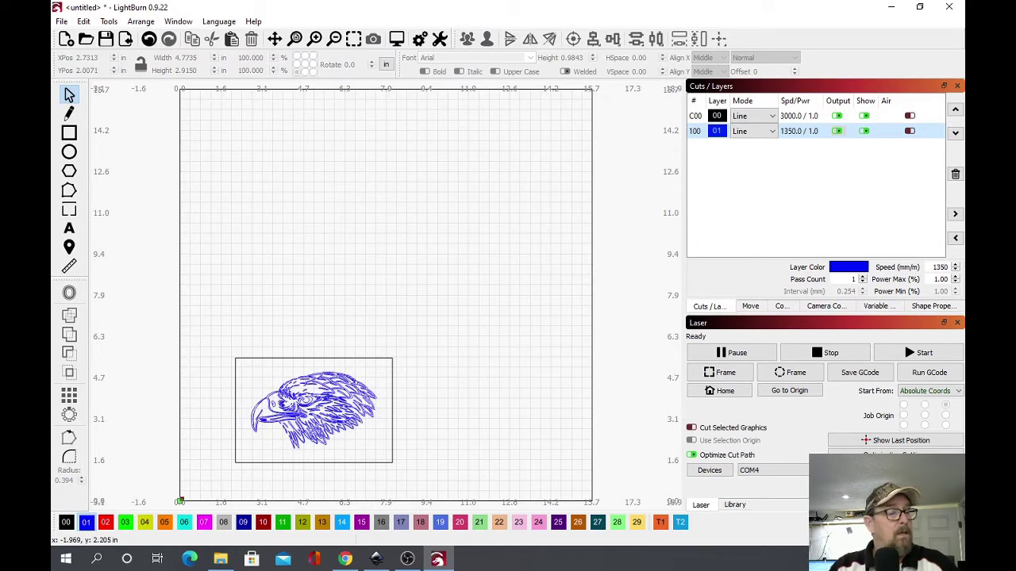
# Step: Add the text FOX ALIEN in Arial above the rectangle and eagle
pyautogui.click(69, 229)
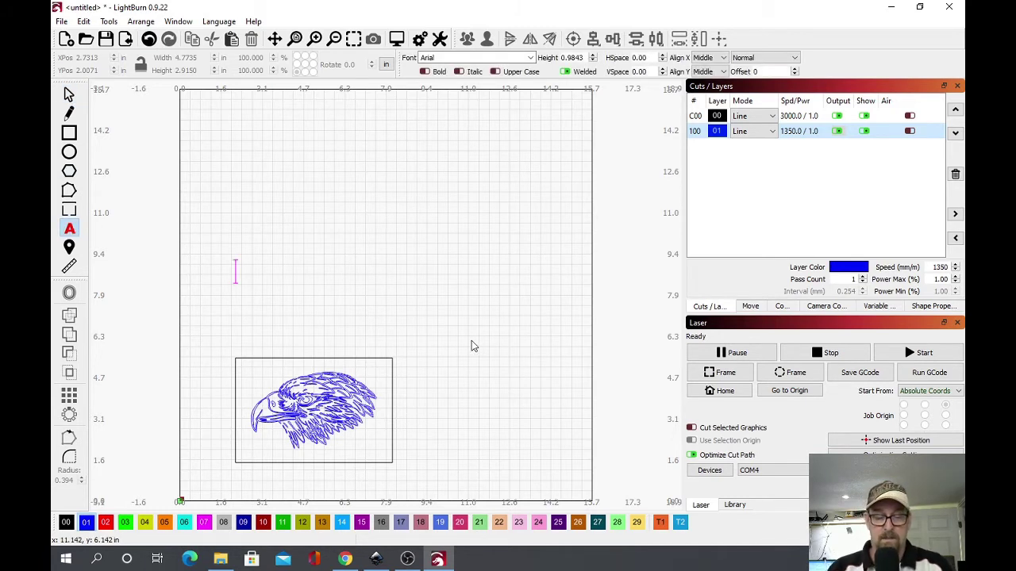
pyautogui.write('FOX ALIEN')
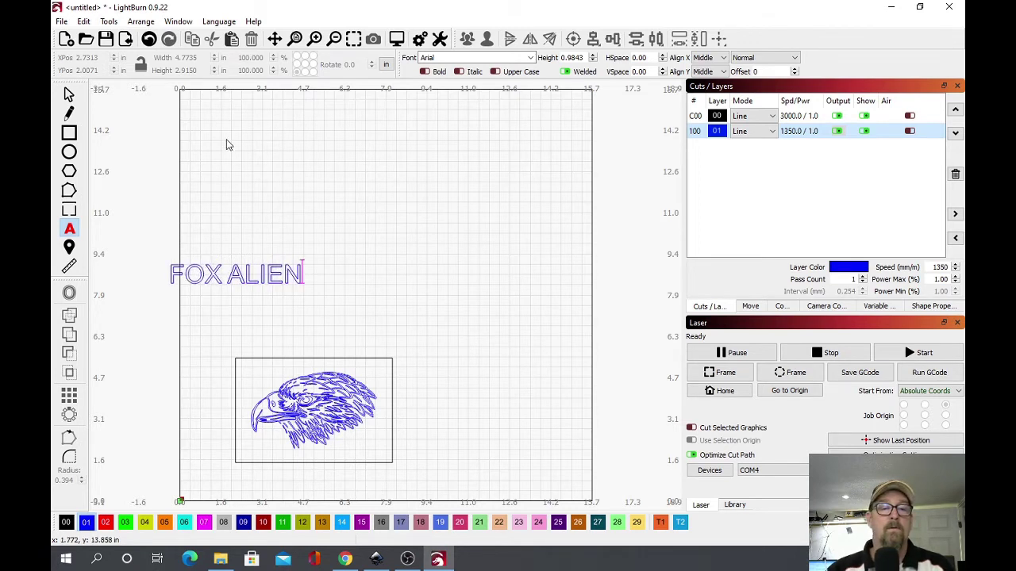
pyautogui.press('Escape')
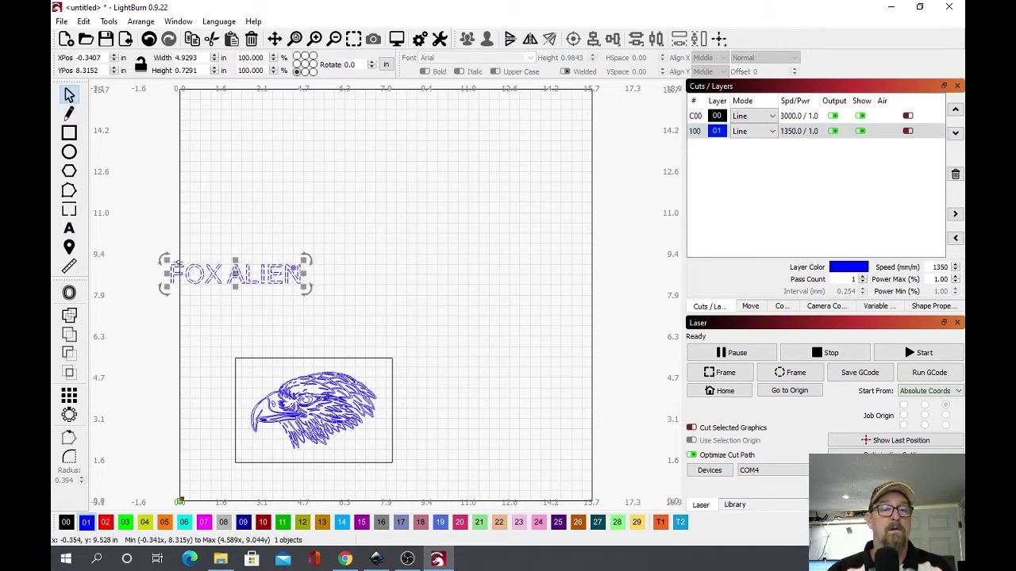
# Step: Move the FOX ALIEN text onto the rectangle's lower edge and assign it to red layer 02 with output enabled
pyautogui.moveTo(238, 274); pyautogui.dragTo(314, 460)
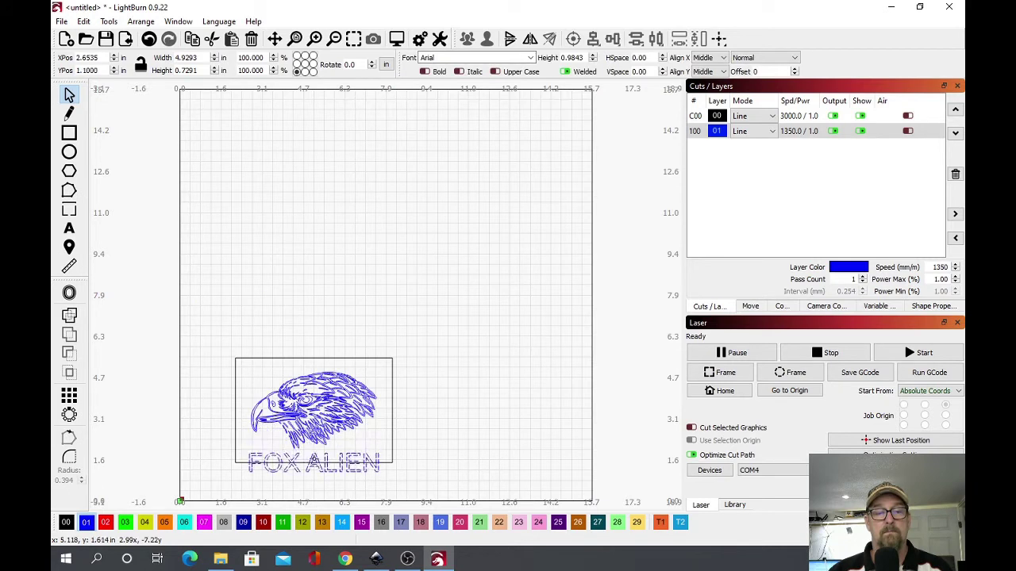
pyautogui.click(105, 522)
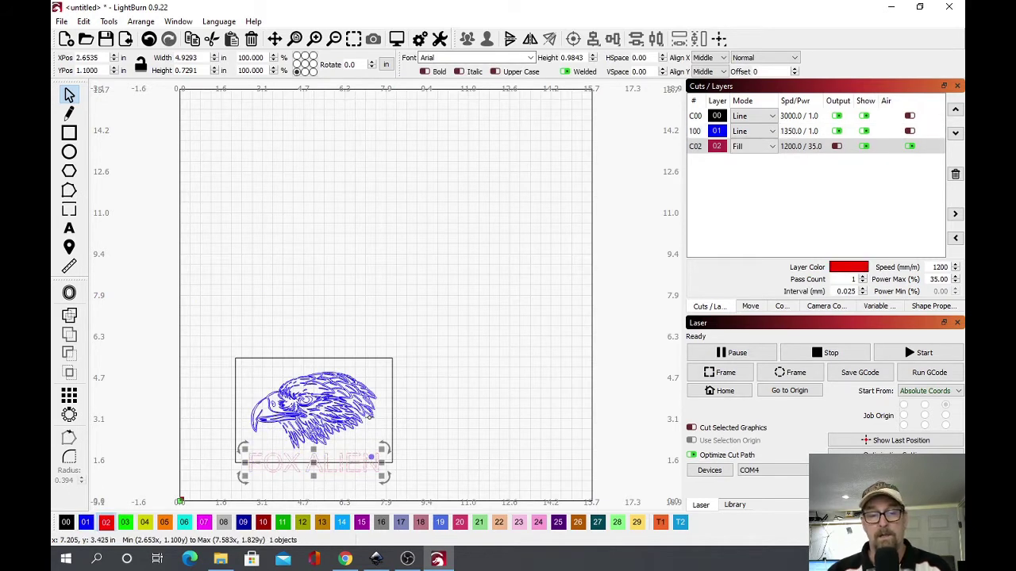
pyautogui.click(836, 147)
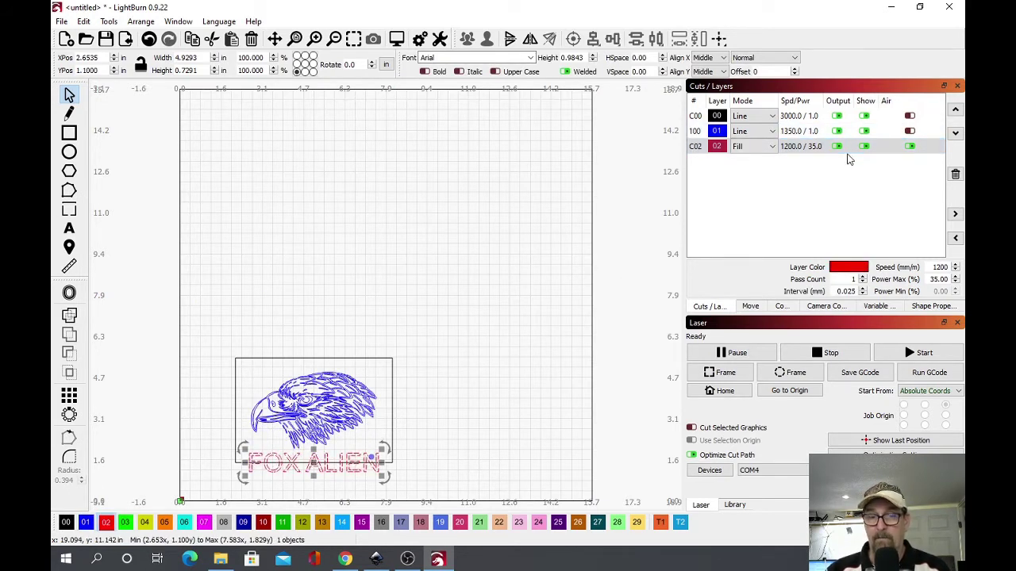
# Step: Shrink the FOX ALIEN text to about 4.27 by 0.63 in, raise the eagle slightly, and place the text beneath it inside the rectangle
pyautogui.moveTo(383, 481); pyautogui.dragTo(367, 473)
pyautogui.click(340, 395)
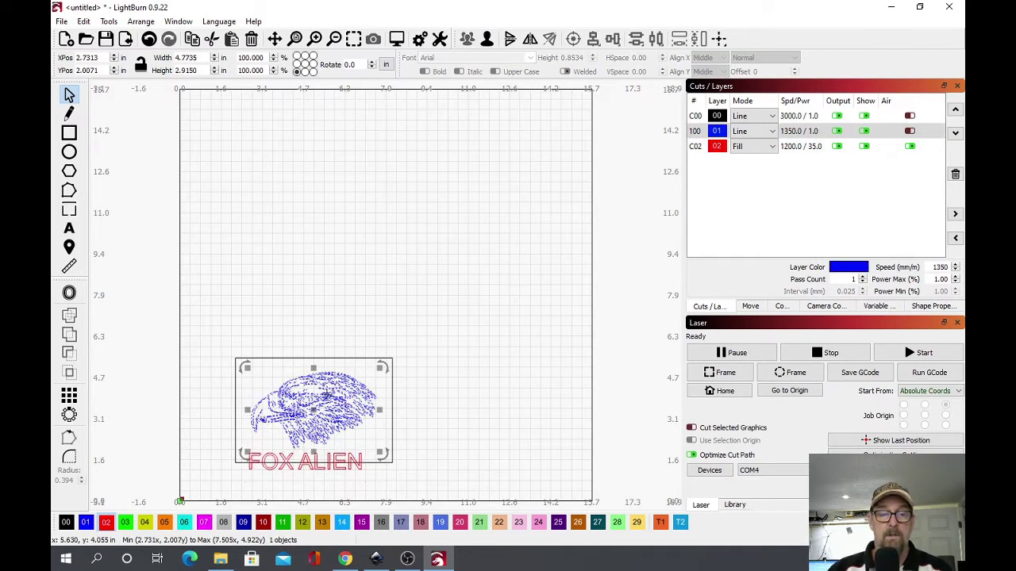
pyautogui.click(292, 473)
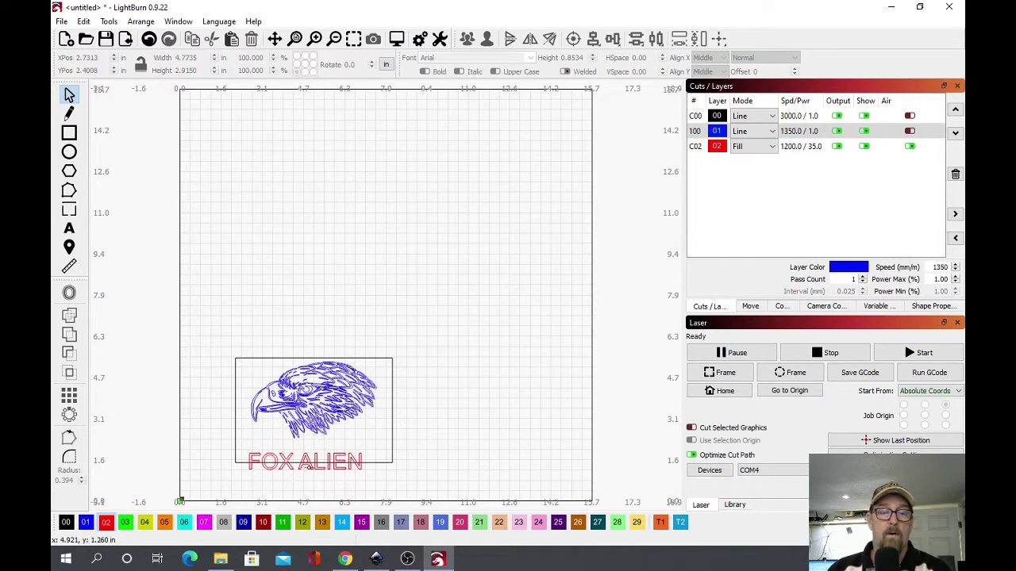
pyautogui.click(304, 461)
pyautogui.moveTo(304, 462); pyautogui.dragTo(308, 451)
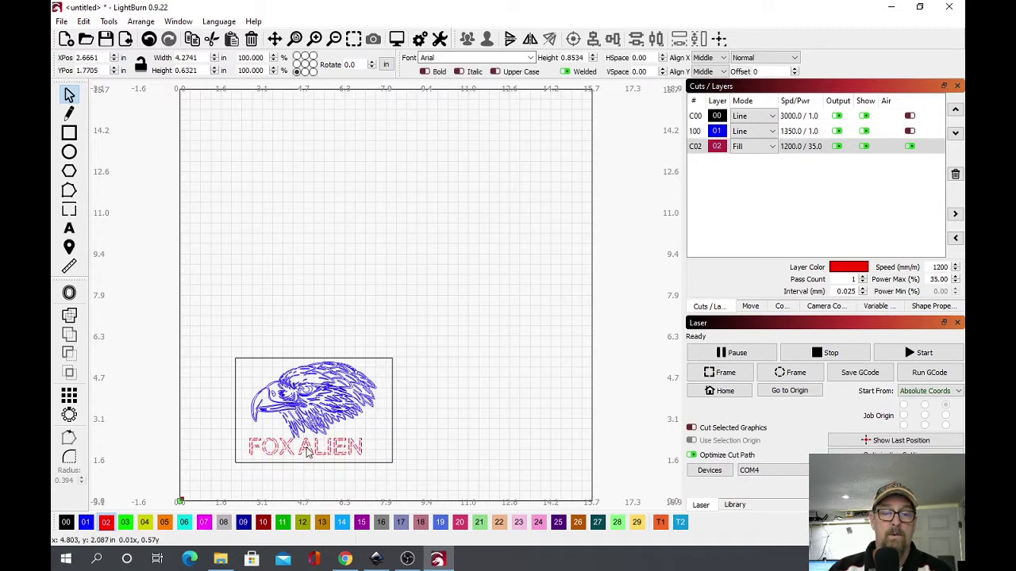
pyautogui.click(436, 422)
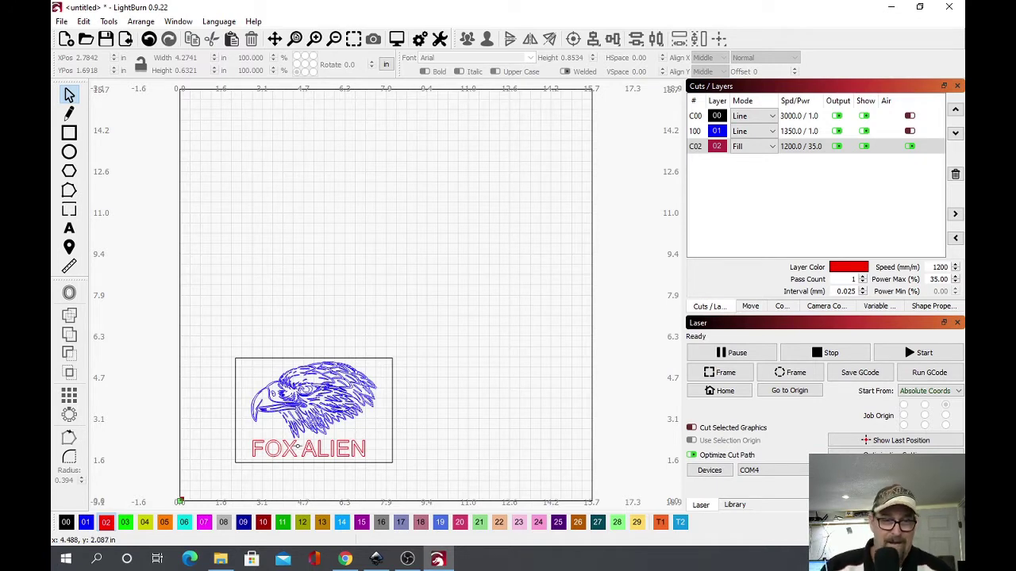
# Step: Replace the FOX ALIEN text with EAGLE
pyautogui.click(286, 449)
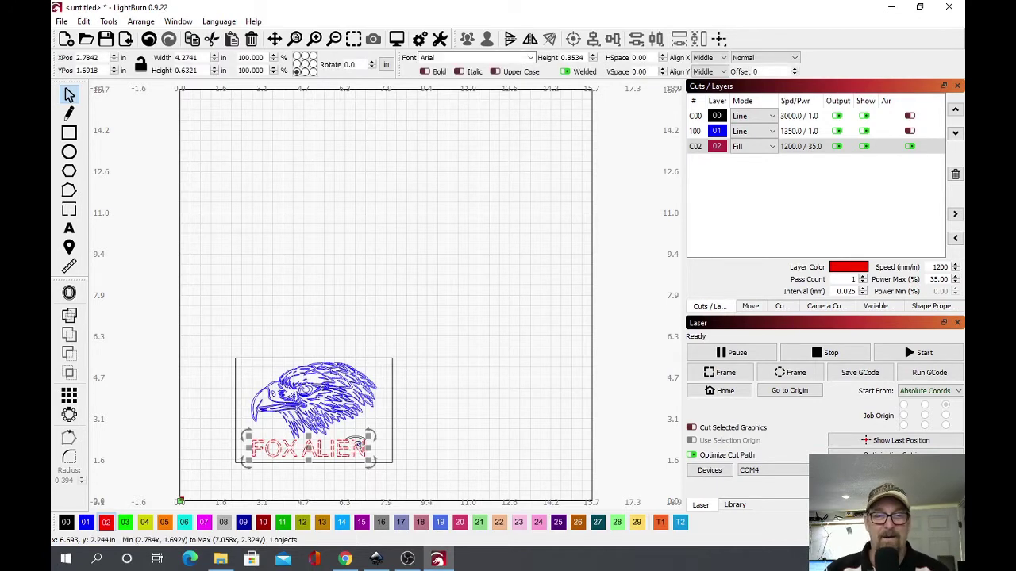
pyautogui.press('t')
pyautogui.press('BackSpace')
pyautogui.press('BackSpace')
pyautogui.press('BackSpace')
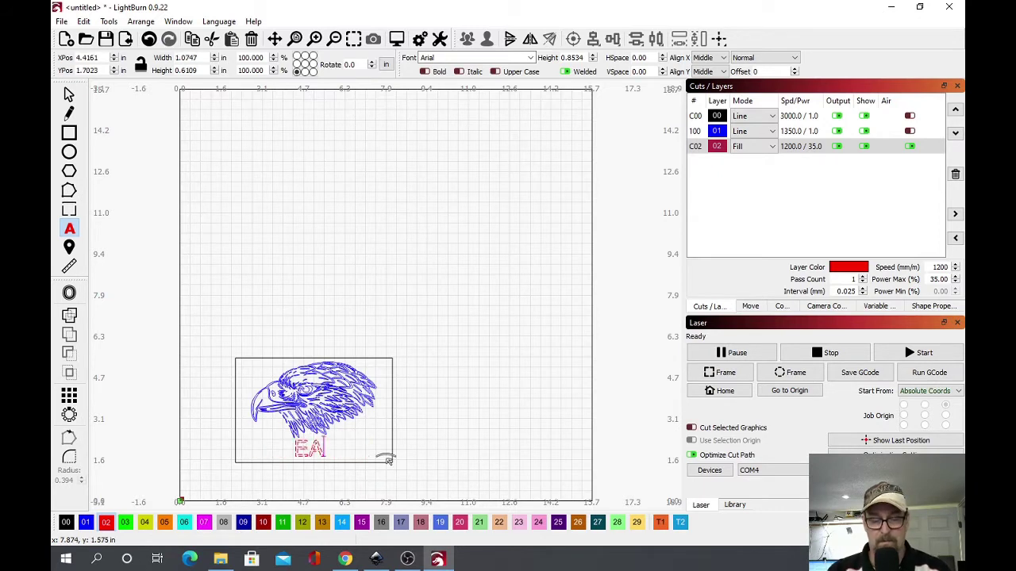
pyautogui.press('Escape')
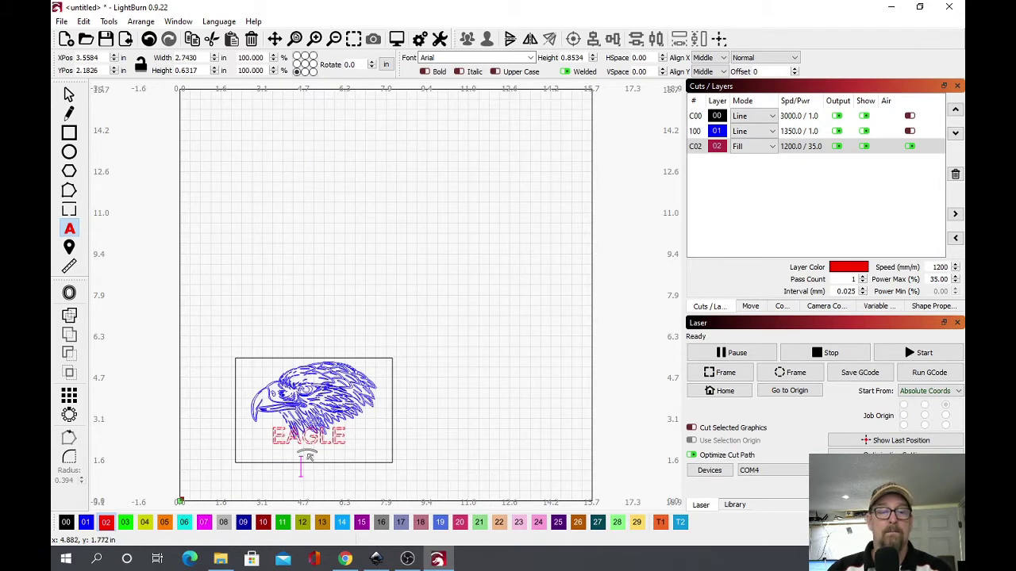
pyautogui.press('Escape')
# Step: Move the EAGLE text down to about X 3.59, Y 1.65 in and reduce the eagle's height to about 2.62 in
pyautogui.click(305, 441)
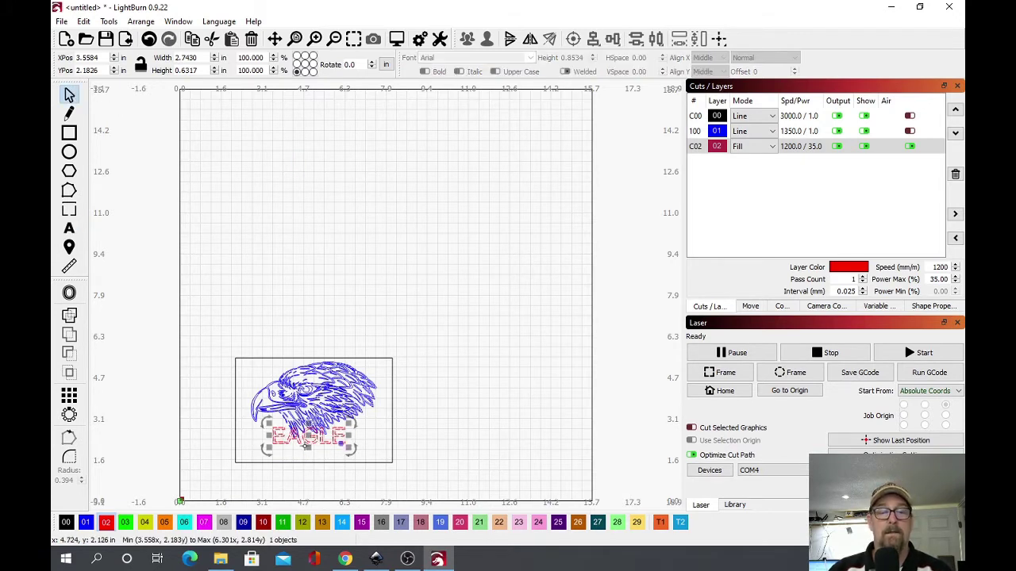
pyautogui.moveTo(310, 438); pyautogui.dragTo(310, 448)
pyautogui.click(323, 355)
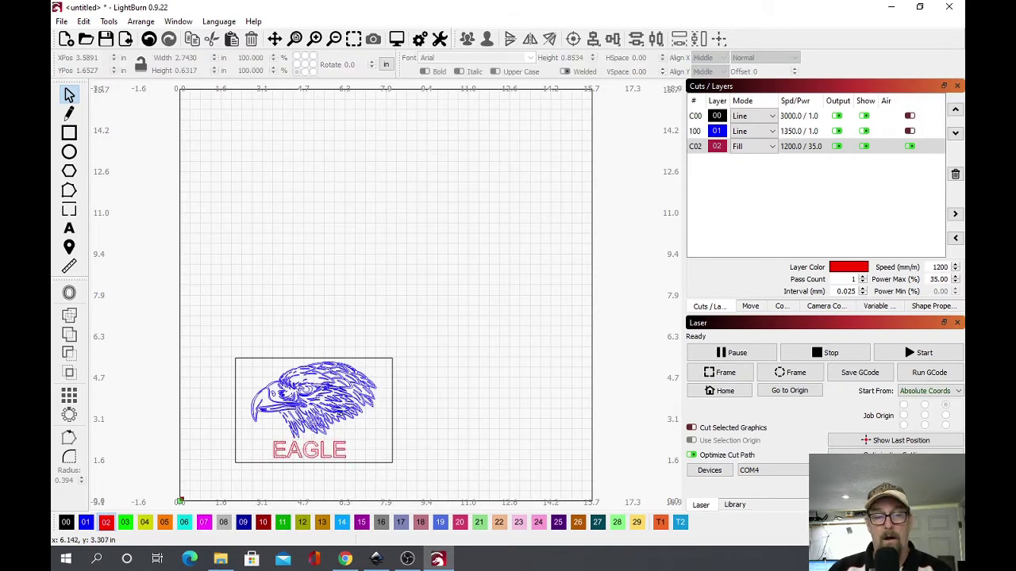
pyautogui.click(278, 433)
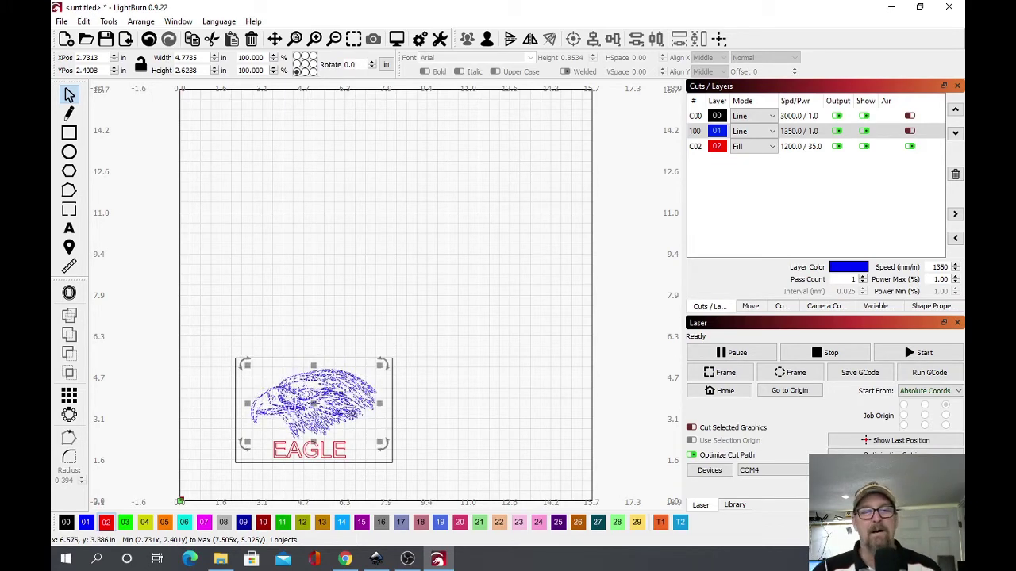
pyautogui.click(536, 389)
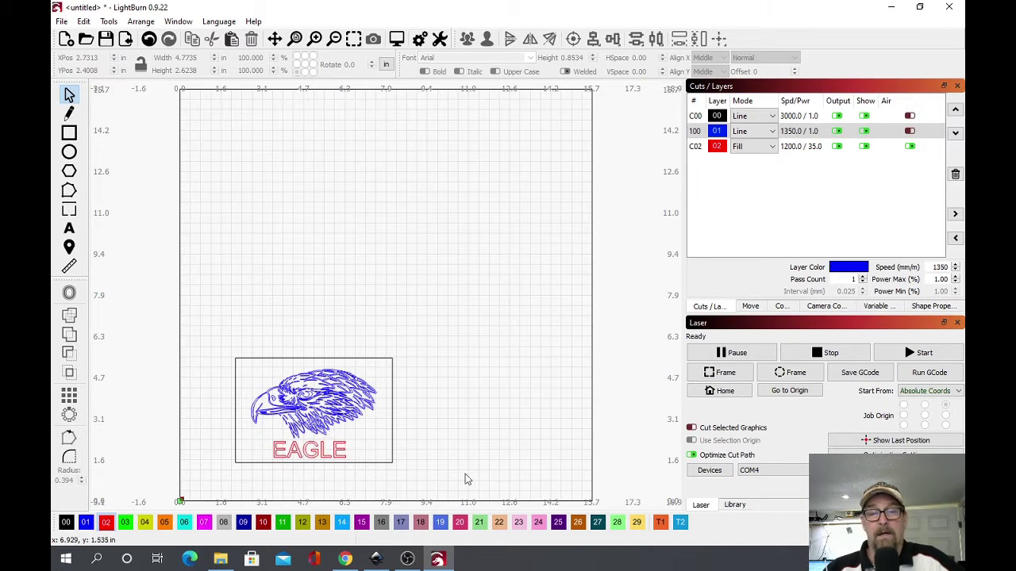
# Step: Preview the complete job and examine the eagle outline and the filled EAGLE lettering up close
pyautogui.click(397, 39)
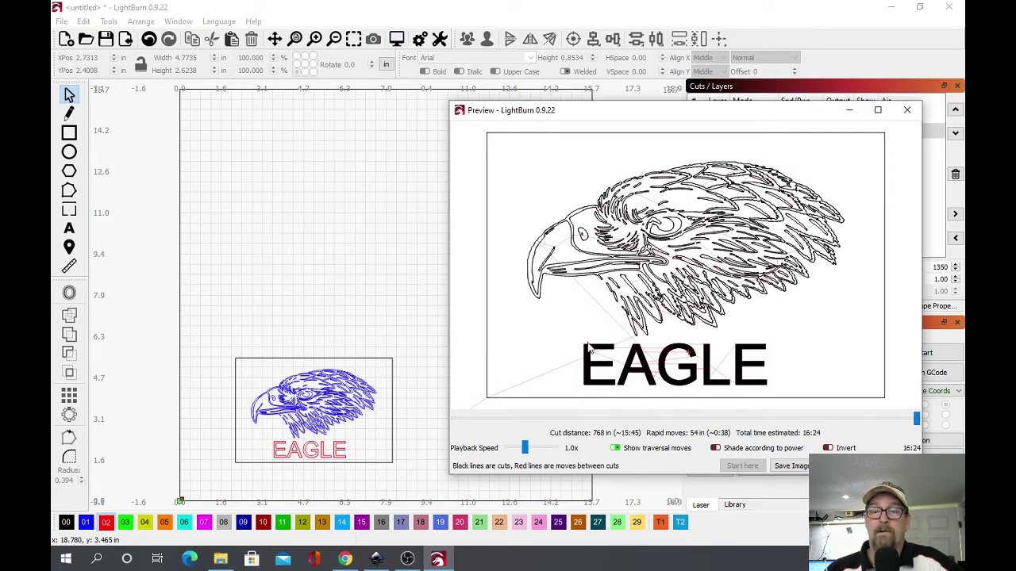
pyautogui.scroll(5, 591, 349)
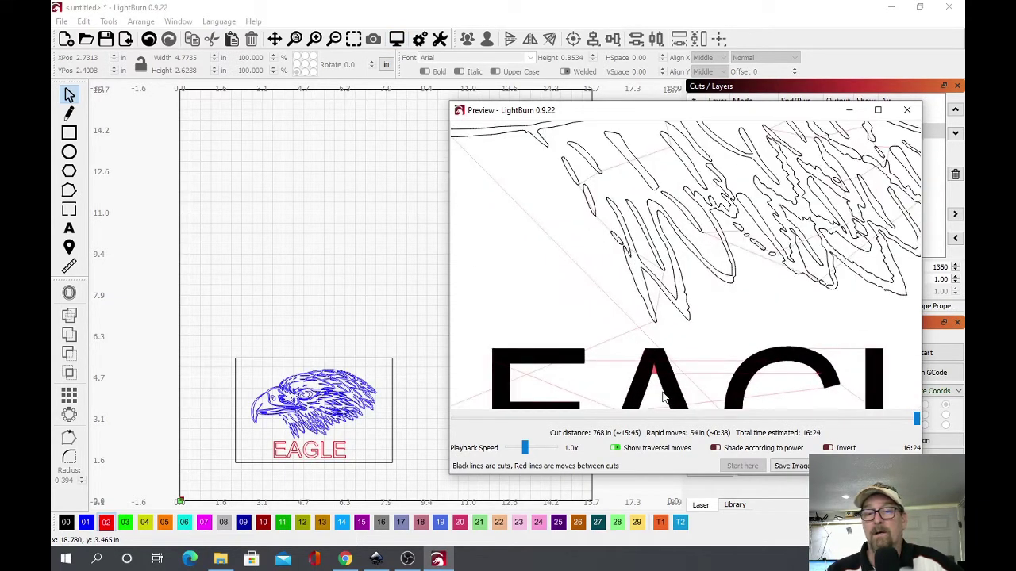
pyautogui.scroll(1, 664, 399)
pyautogui.scroll(-6, 624, 308)
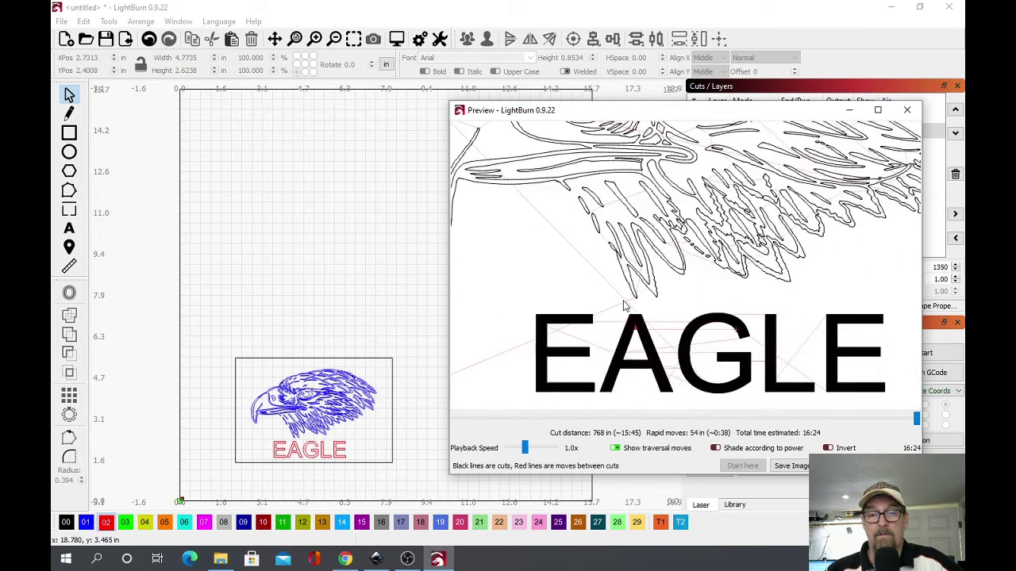
pyautogui.scroll(1, 596, 362)
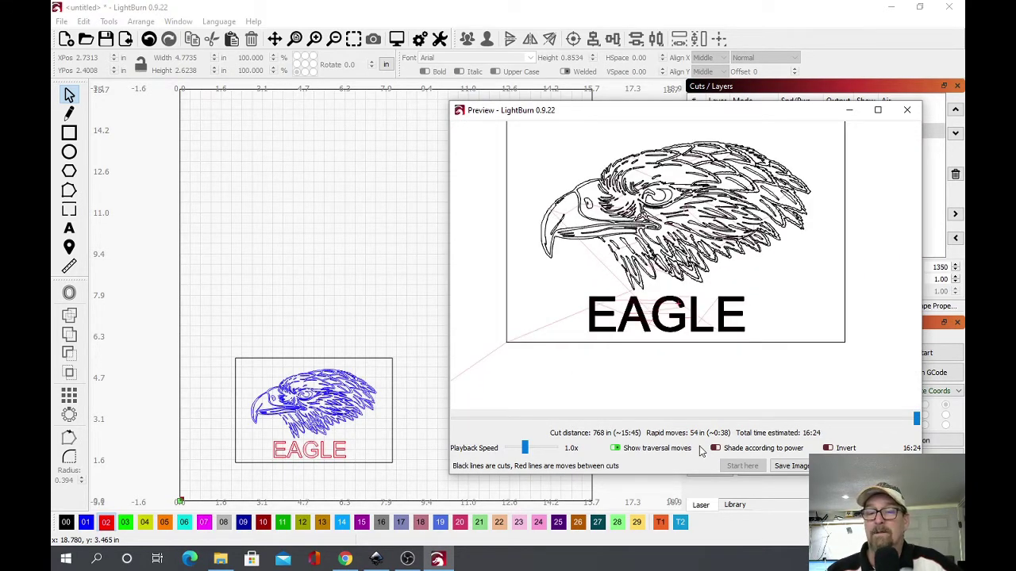
pyautogui.scroll(1, 677, 234)
pyautogui.scroll(-3, 677, 234)
pyautogui.scroll(2, 695, 194)
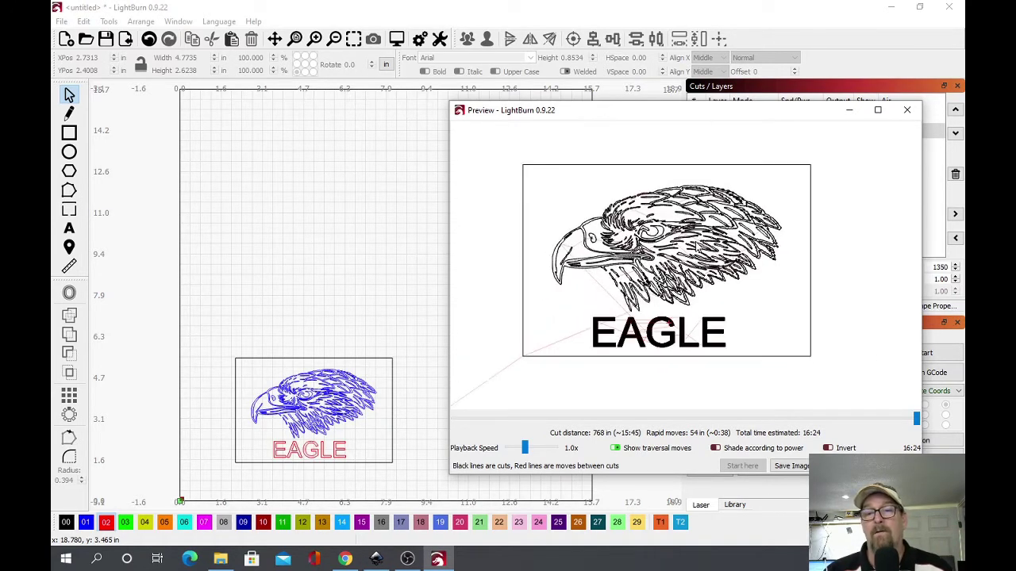
pyautogui.click(907, 110)
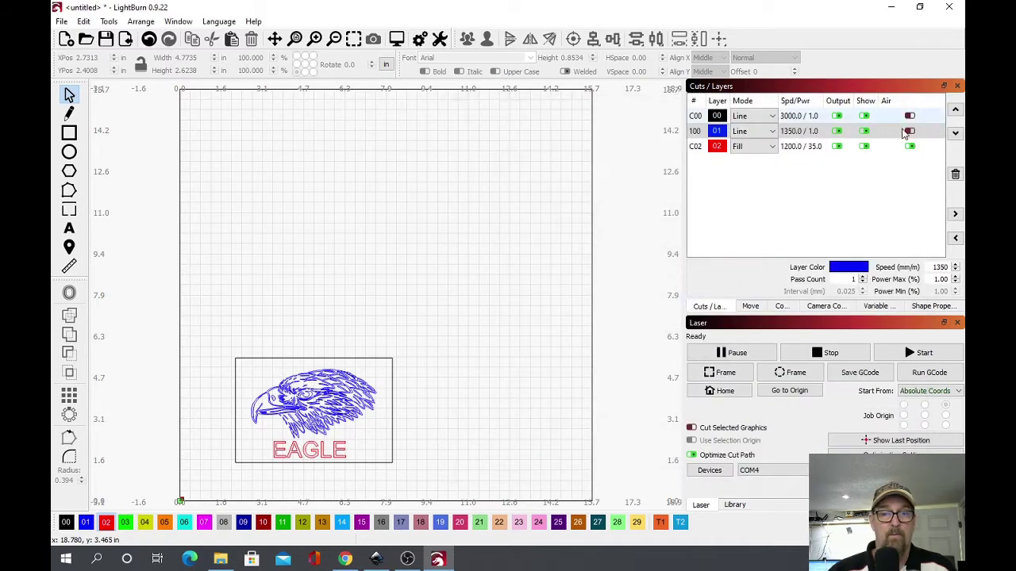
# Step: Set red layer 02 to Line mode and disable output for layers 00 and 02
pyautogui.click(766, 147)
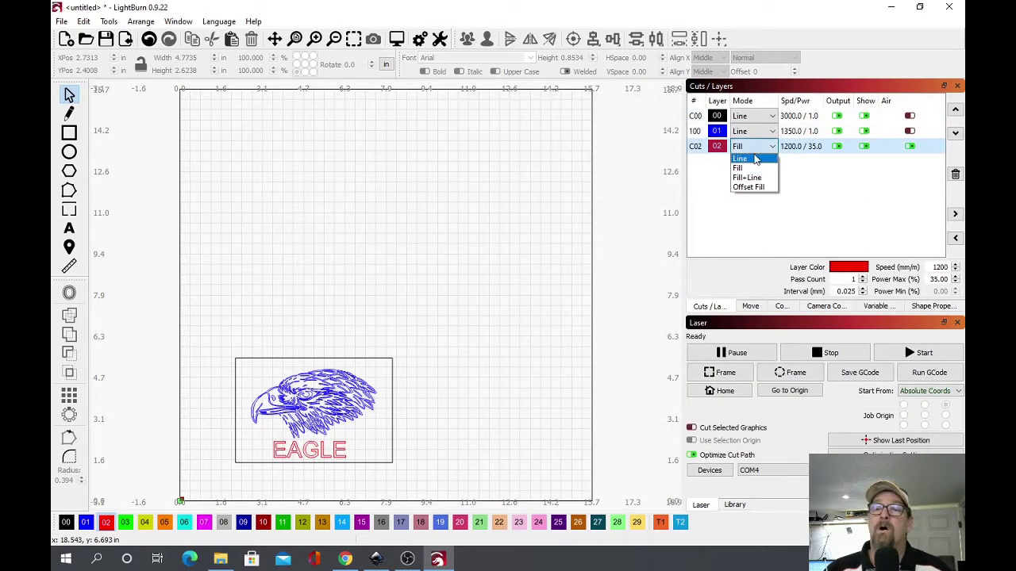
pyautogui.click(756, 159)
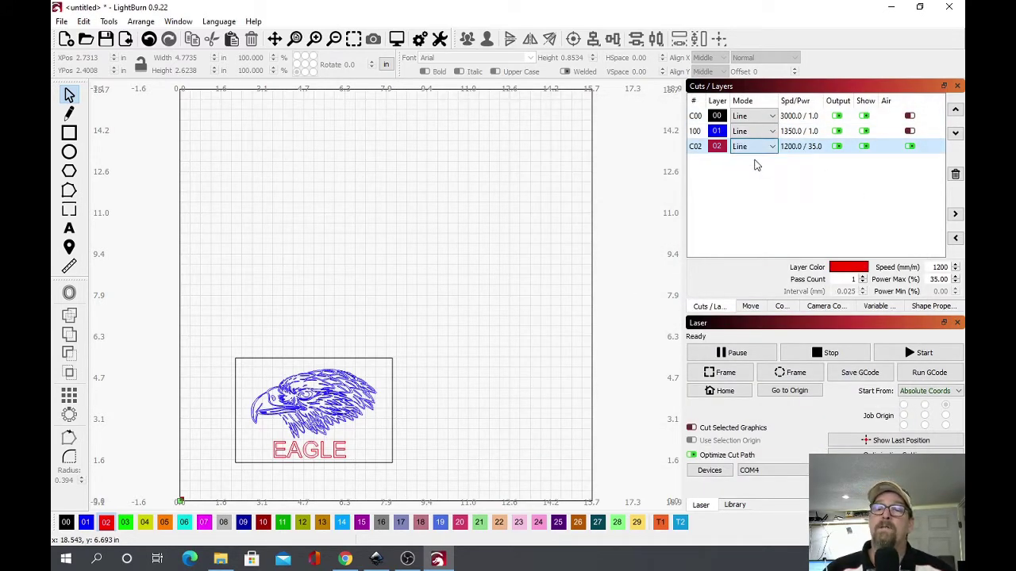
pyautogui.click(837, 116)
pyautogui.click(836, 146)
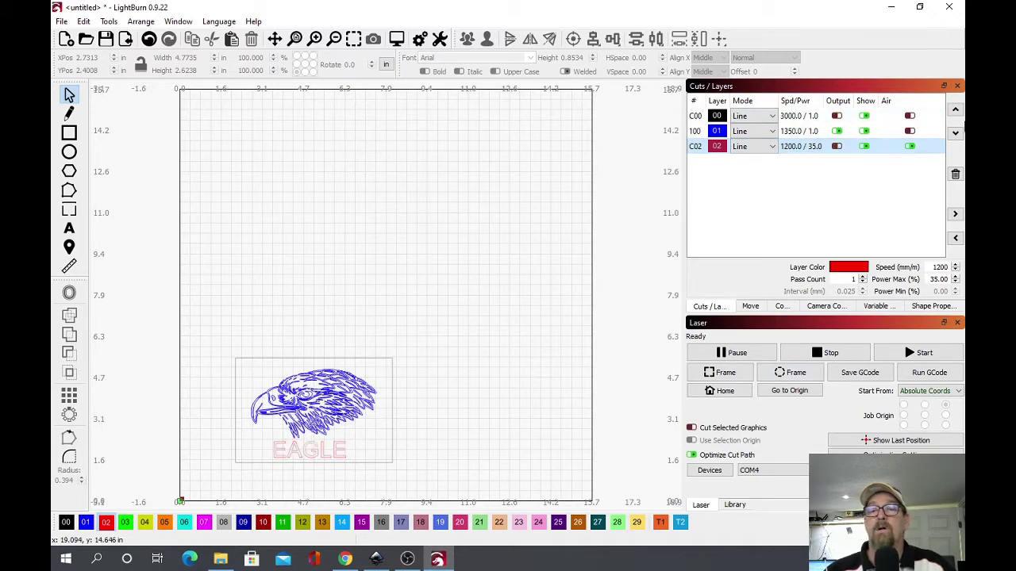
# Step: Preview the eagle in Line mode, set blue layer 01 to Fill mode, and preview the eagle again
pyautogui.click(397, 39)
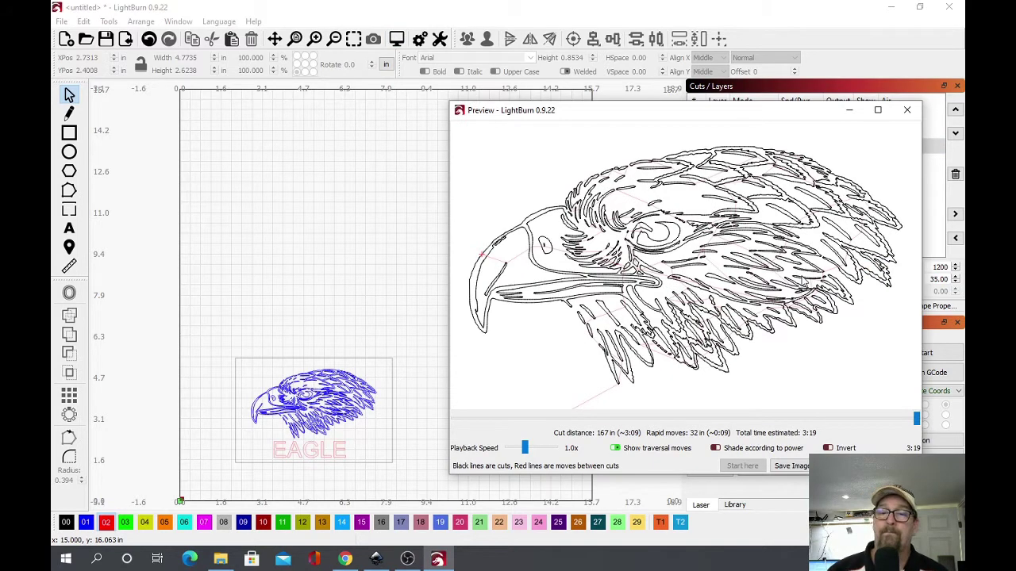
pyautogui.press('Escape')
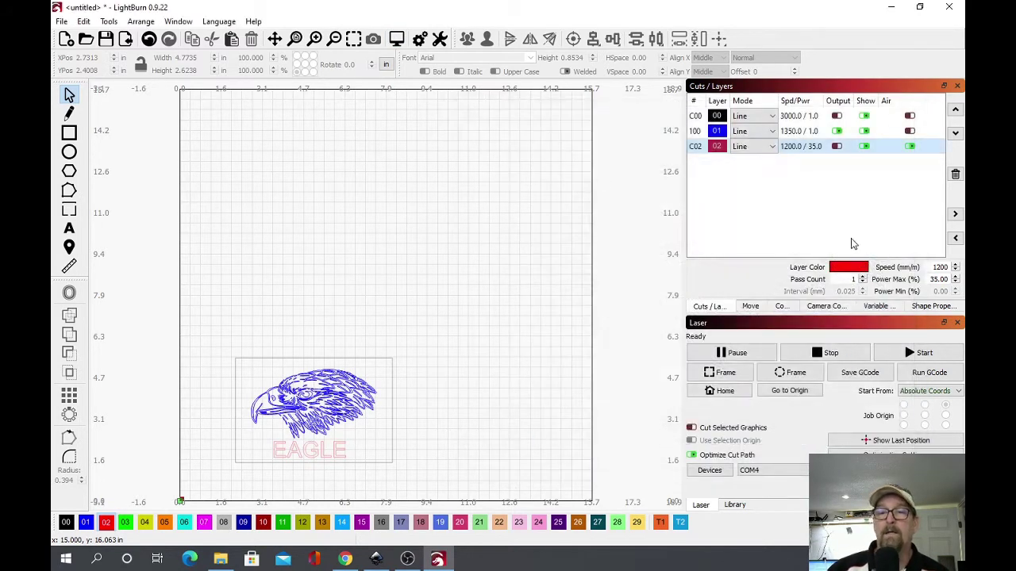
pyautogui.click(772, 135)
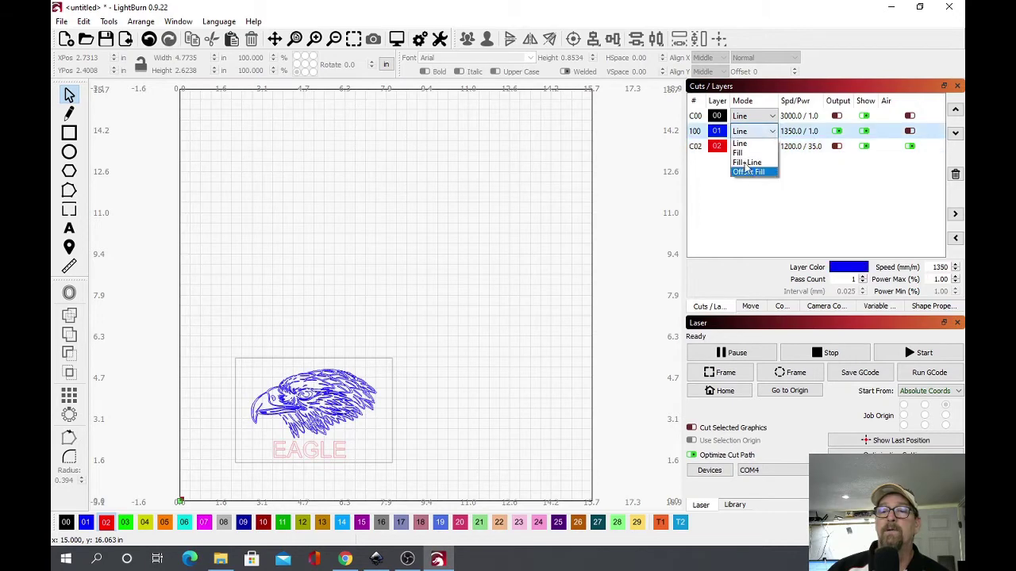
pyautogui.click(748, 150)
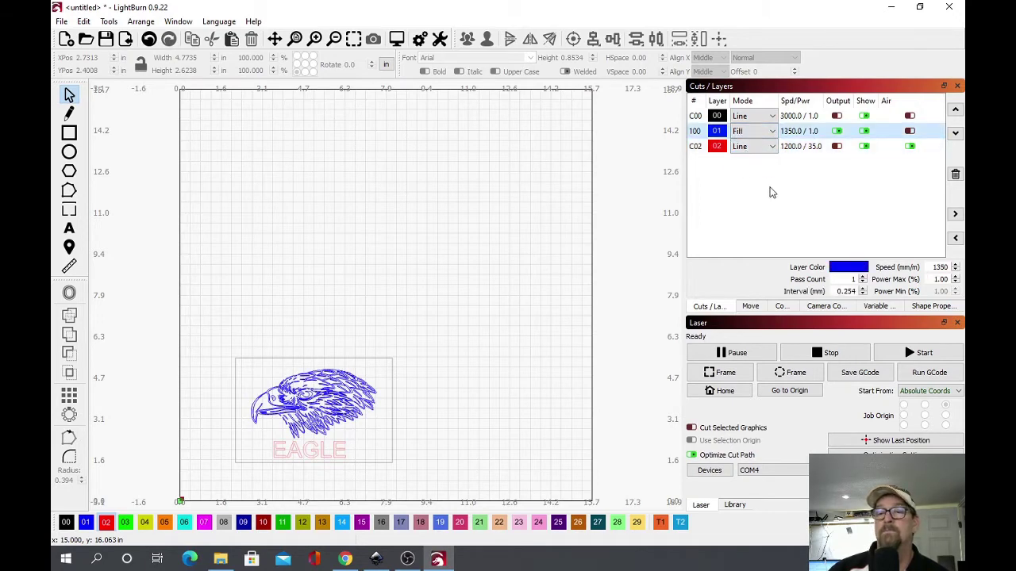
pyautogui.click(405, 44)
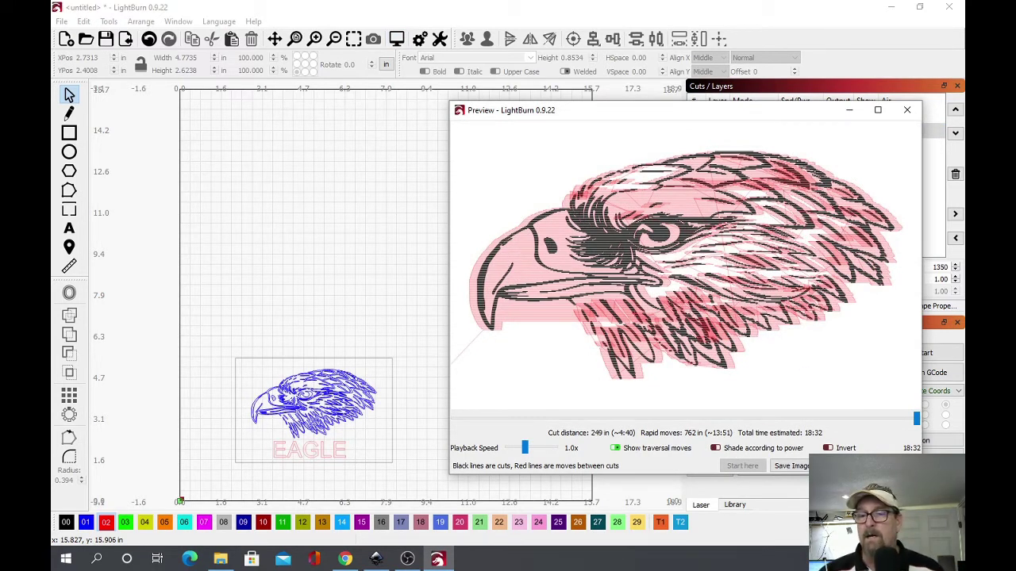
# Step: Close the preview and review the cut settings of red layer 02 and the lines per inch of blue layer 01
pyautogui.press('Escape')
pyautogui.doubleClick(776, 149)
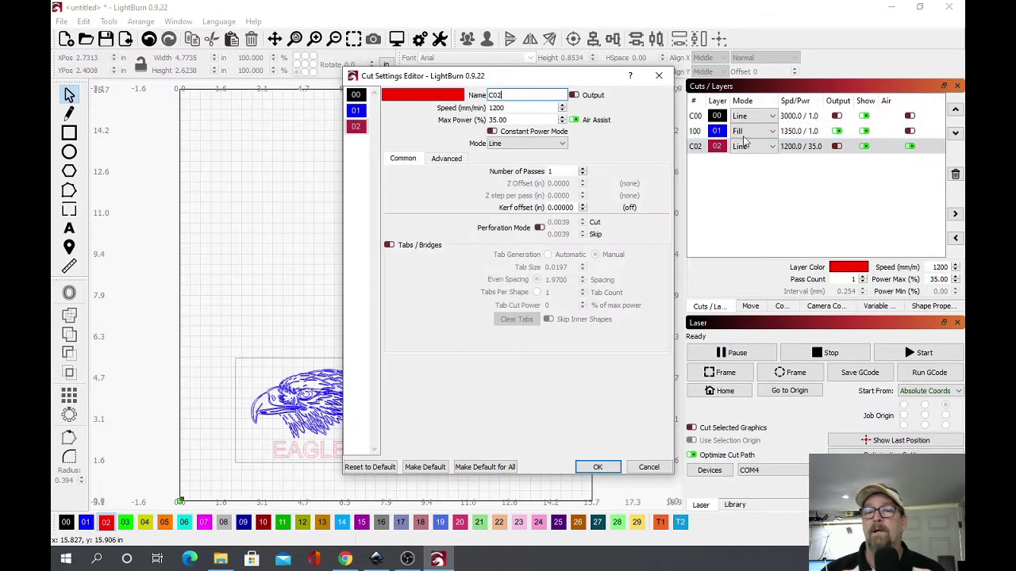
pyautogui.click(659, 75)
pyautogui.doubleClick(786, 131)
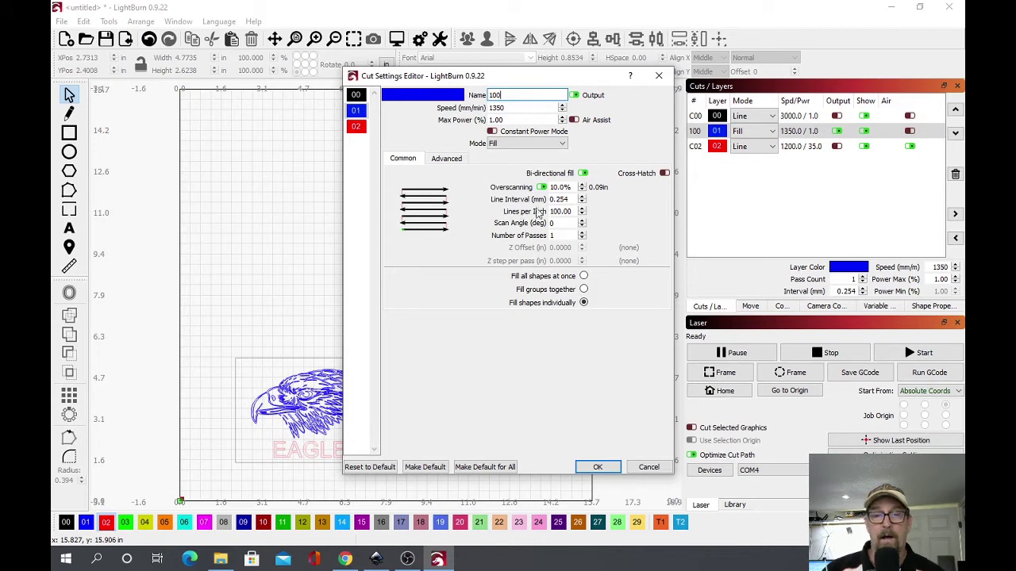
pyautogui.moveTo(573, 211); pyautogui.dragTo(548, 210)
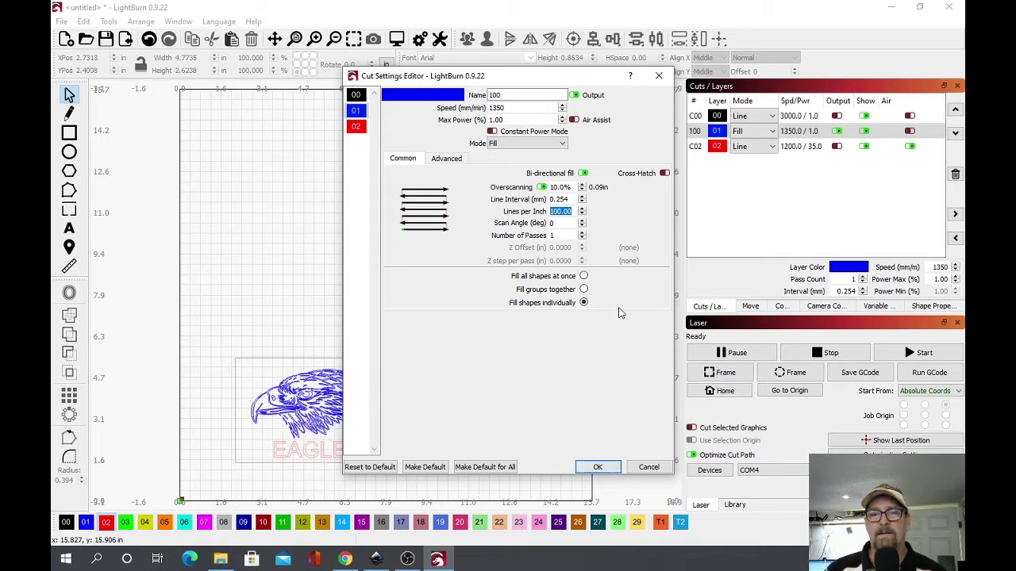
pyautogui.click(654, 469)
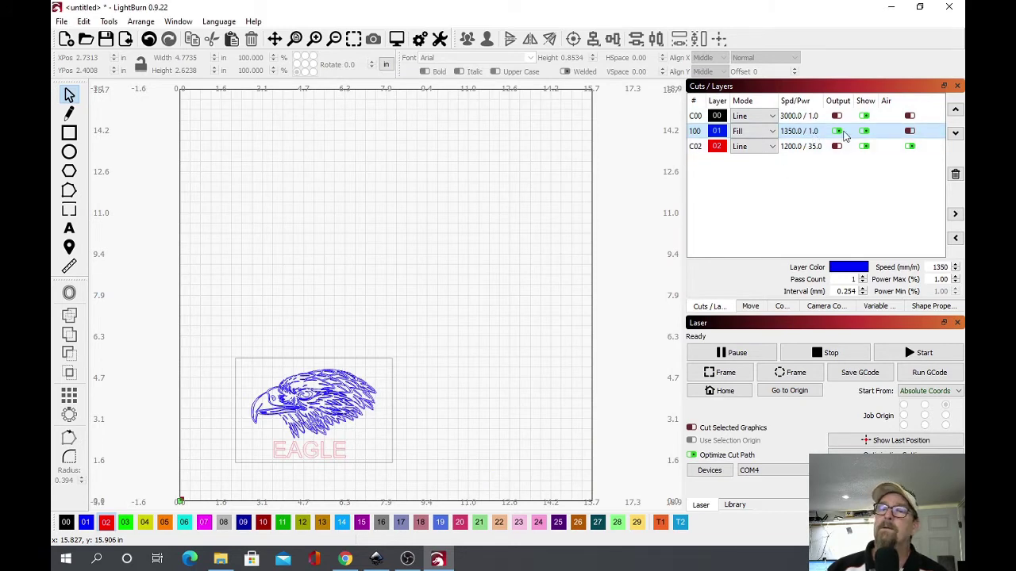
# Step: Set blue layer 01 to 45% maximum power and enable its air assist, keeping the speed at 1350 mm/min
pyautogui.doubleClick(811, 132)
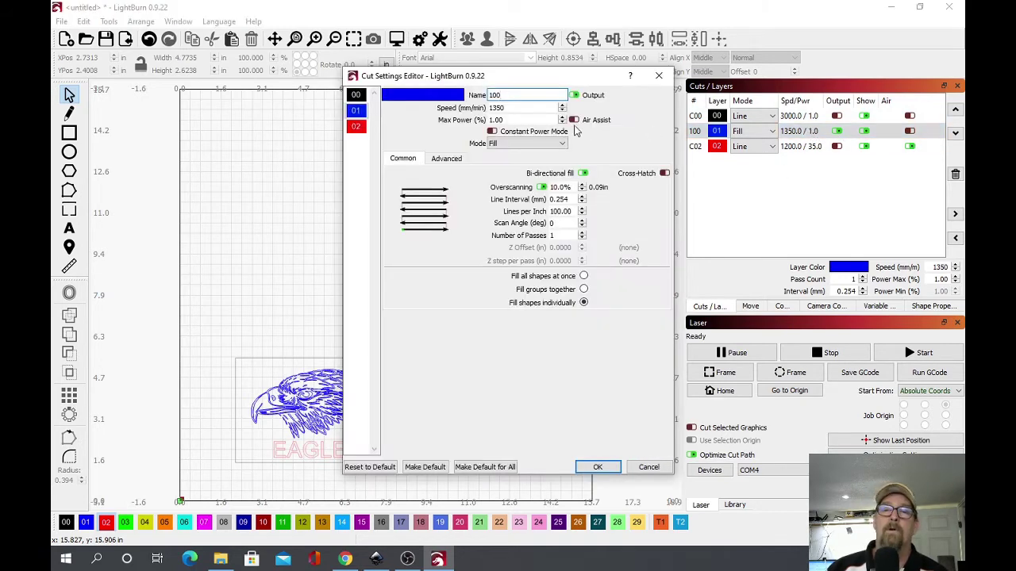
pyautogui.click(498, 119)
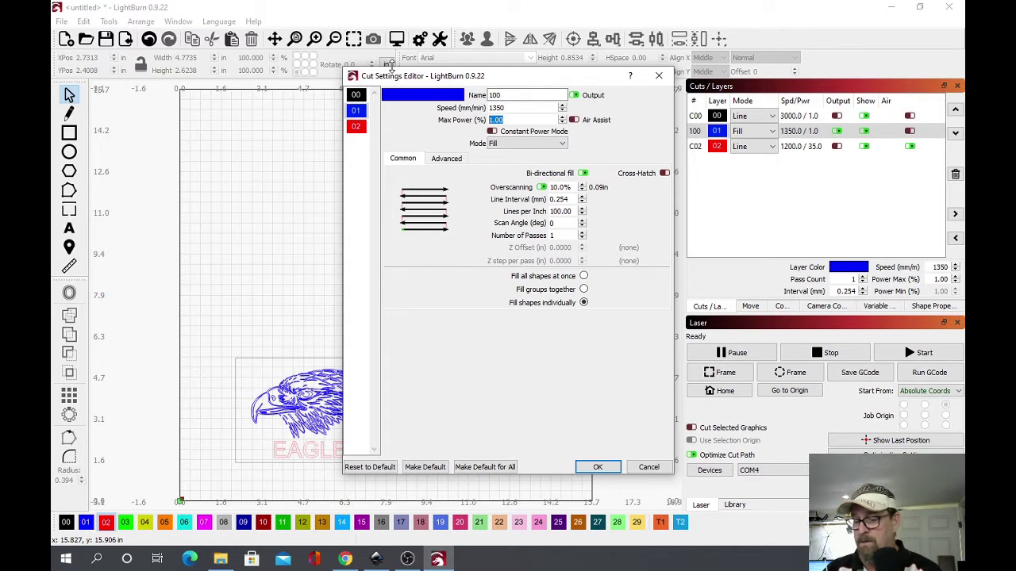
pyautogui.write('45')
pyautogui.click(509, 107)
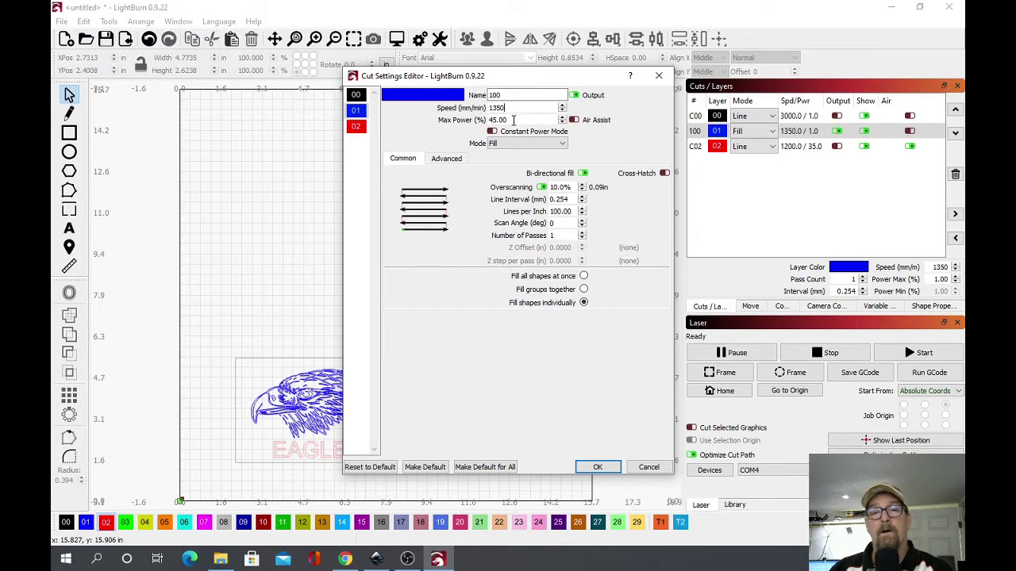
pyautogui.click(575, 120)
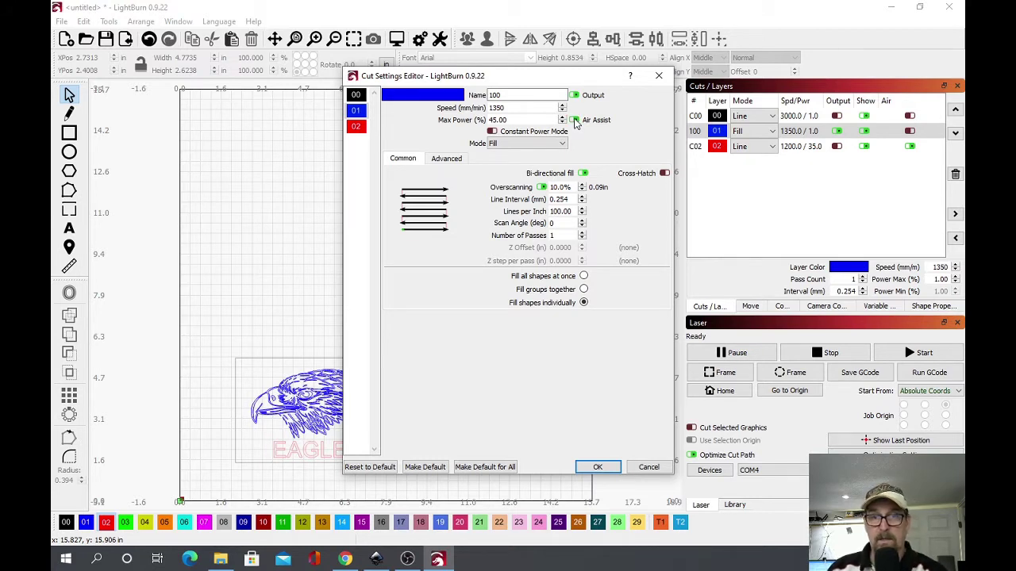
pyautogui.click(574, 120)
pyautogui.click(575, 120)
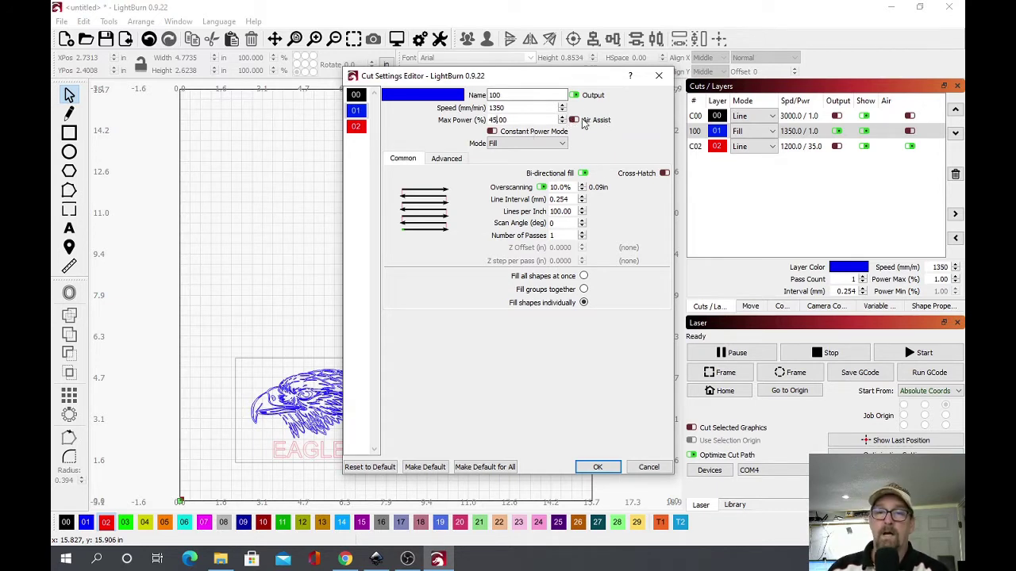
pyautogui.click(574, 119)
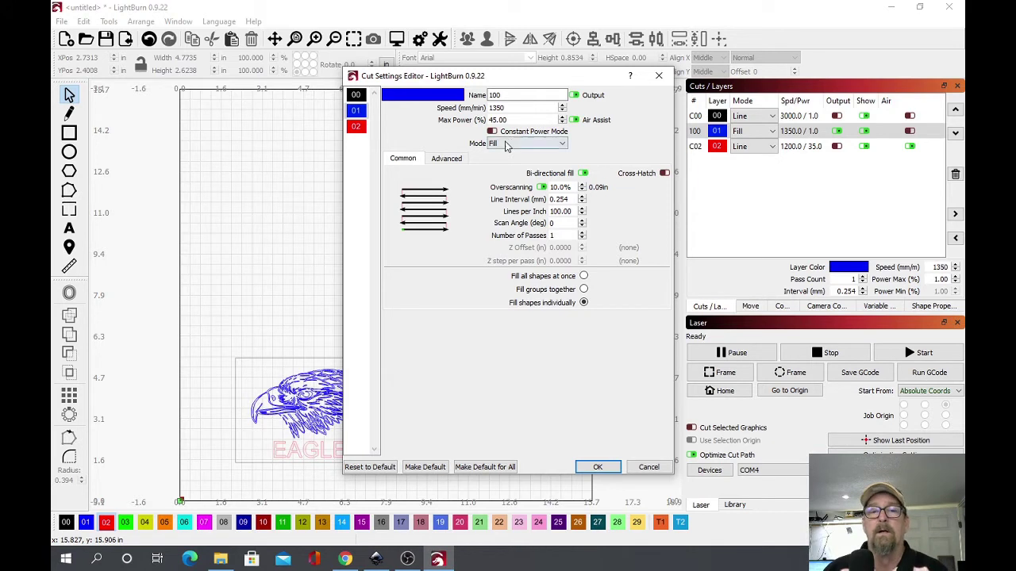
pyautogui.click(597, 467)
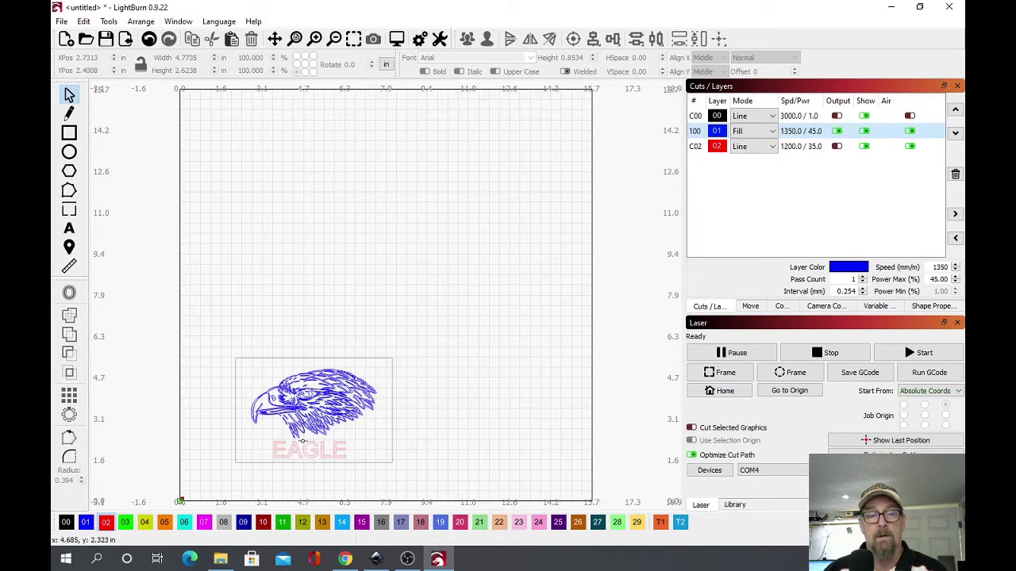
# Step: Set the EAGLE text's red layer 02 to a speed of 1350 mm/min and 45% maximum power
pyautogui.click(305, 451)
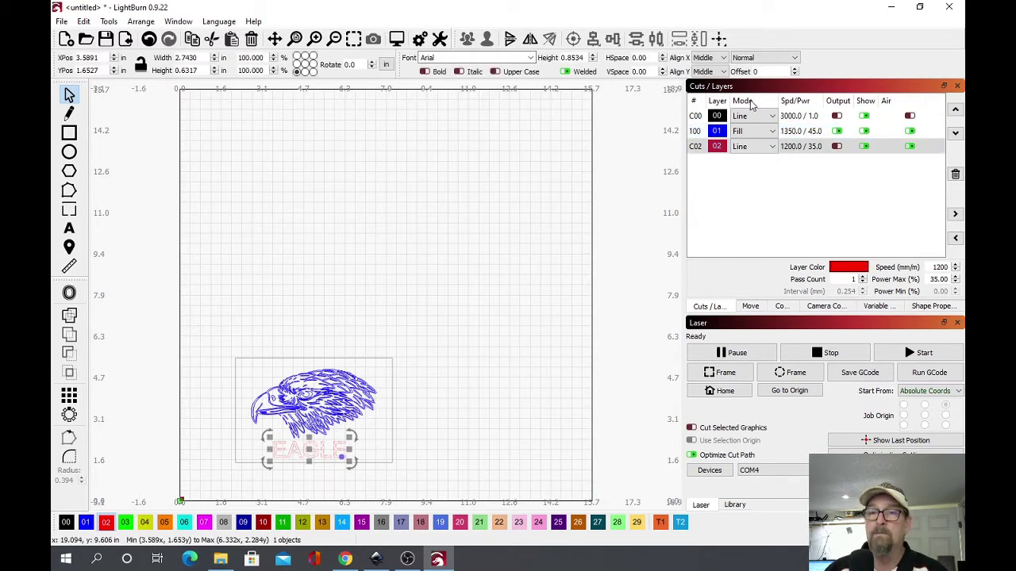
pyautogui.doubleClick(797, 148)
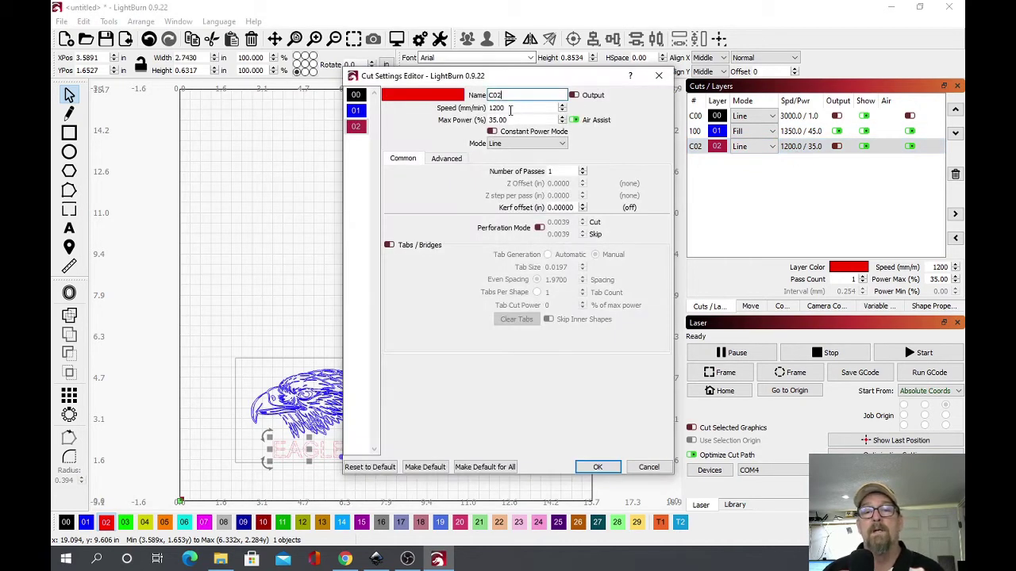
pyautogui.write('1350')
pyautogui.press('Tab')
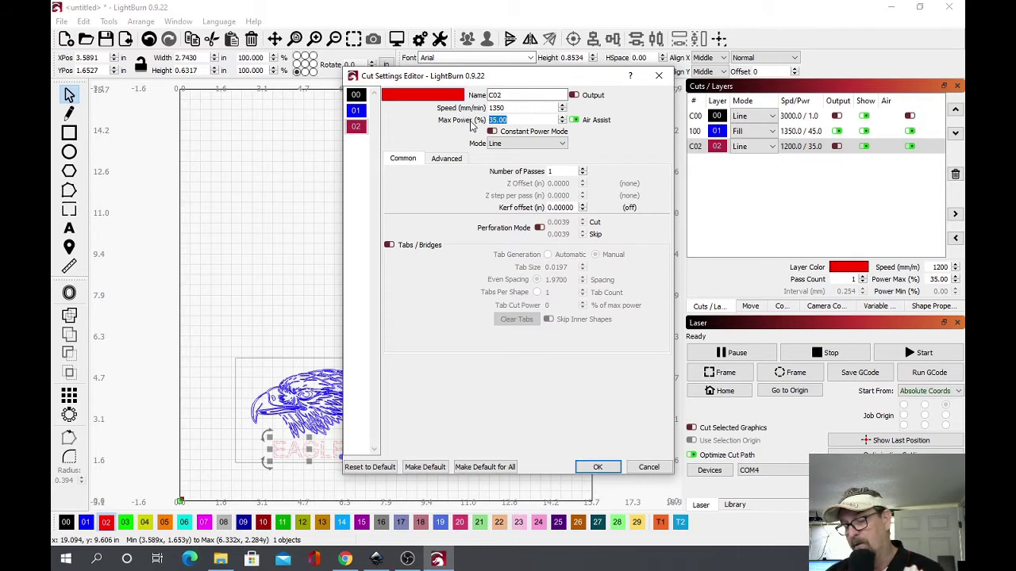
pyautogui.write('50')
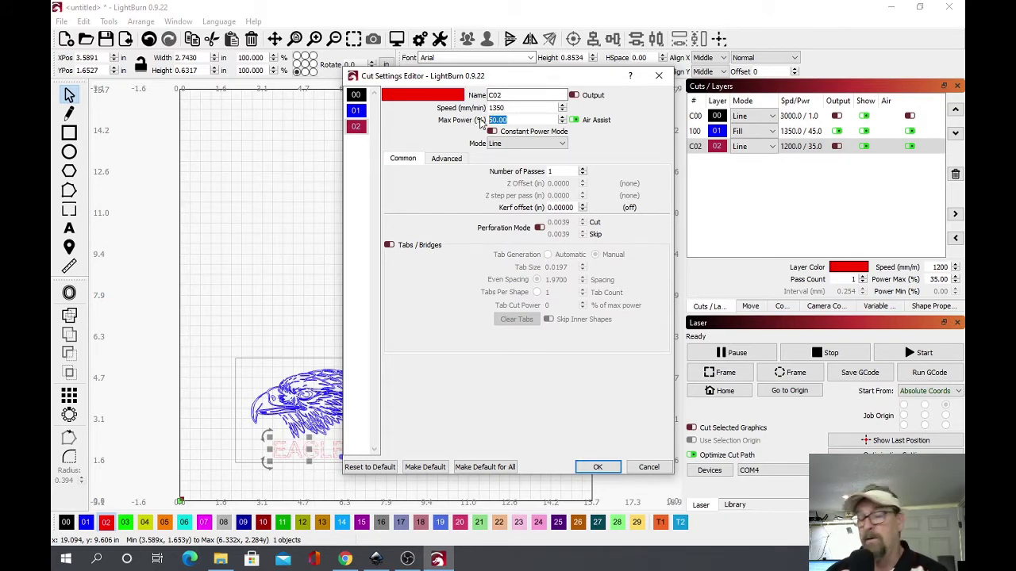
pyautogui.click(598, 467)
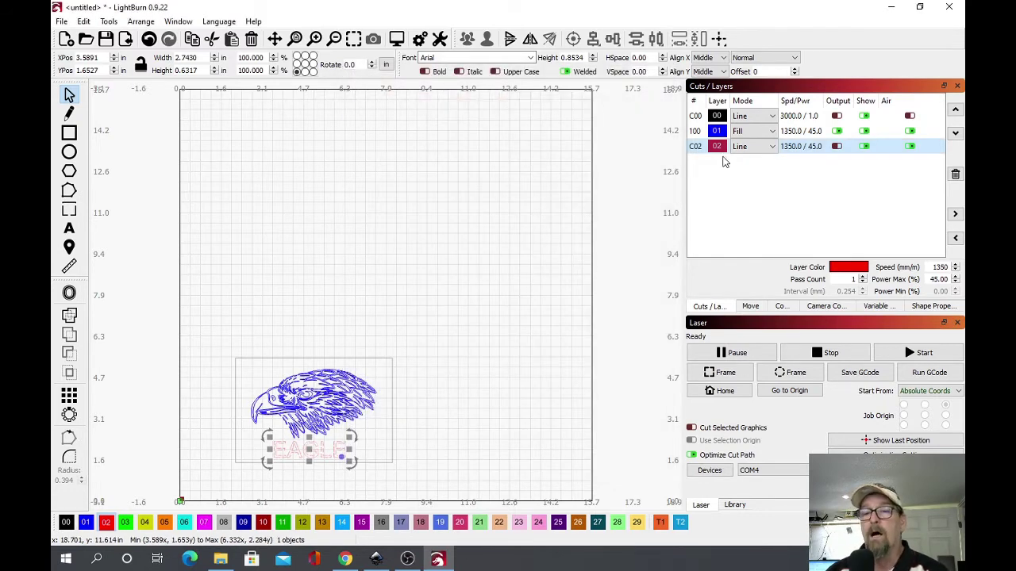
# Step: Settle red layer 02 on a speed of 1350 mm/min with 35% maximum power, and deselect the text
pyautogui.doubleClick(810, 148)
pyautogui.press('Tab')
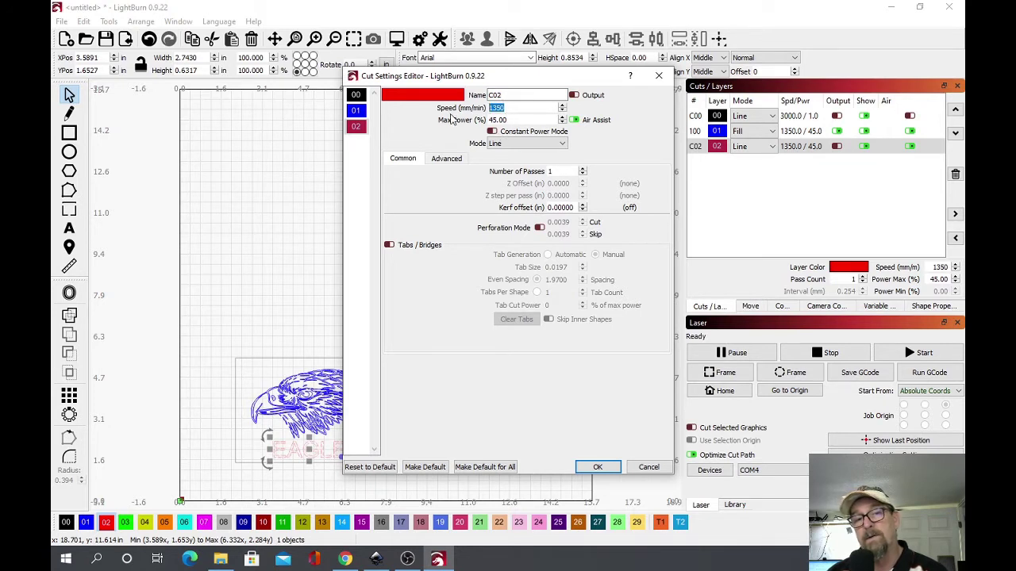
pyautogui.click(522, 107)
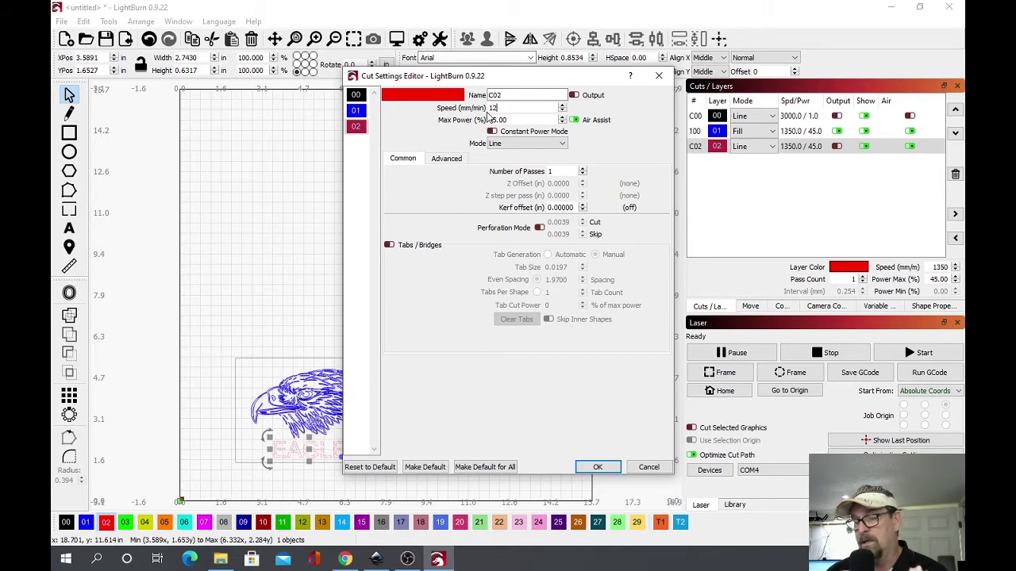
pyautogui.write('1200')
pyautogui.press('Tab')
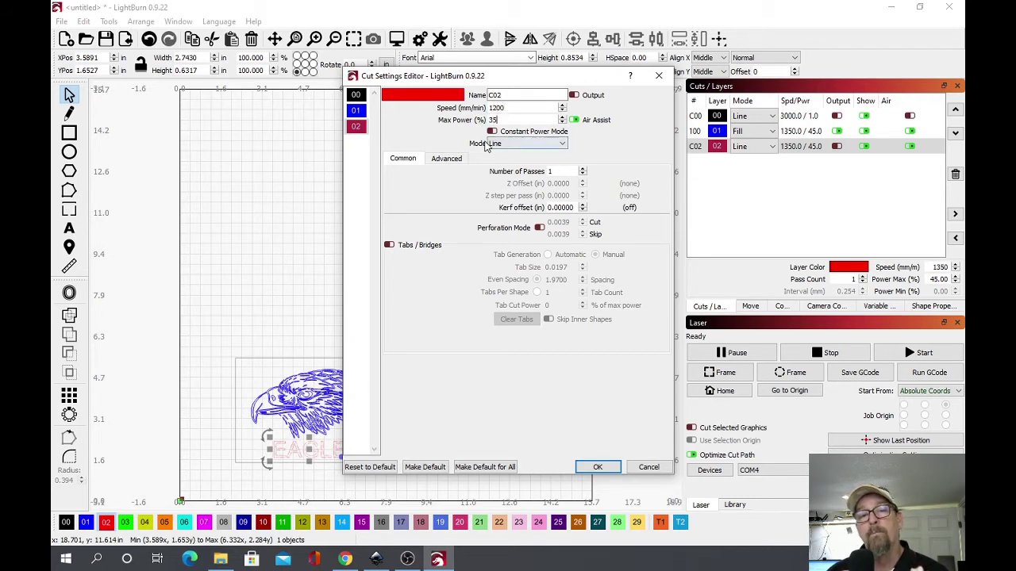
pyautogui.doubleClick(517, 108)
pyautogui.write('1350')
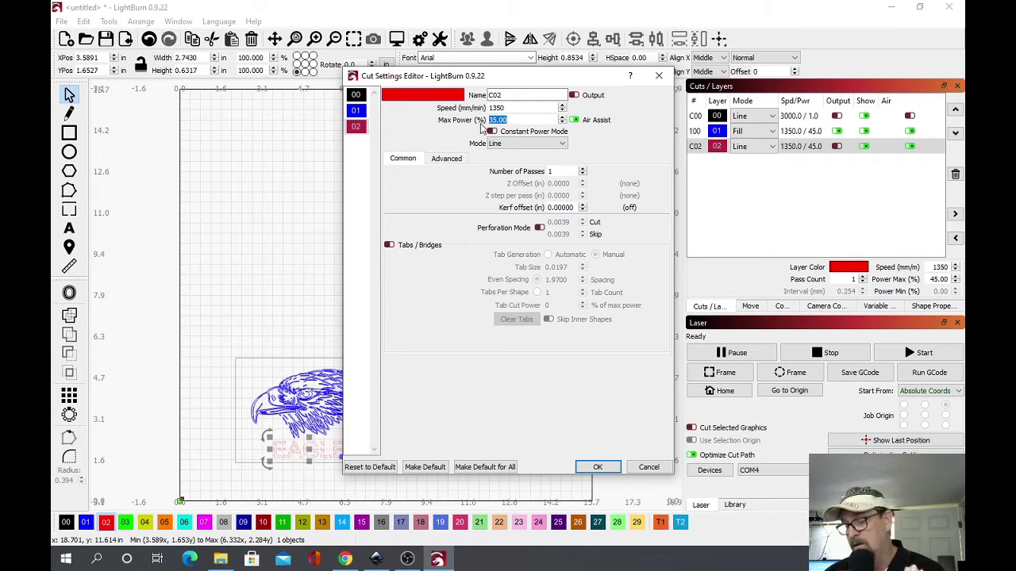
pyautogui.write('45')
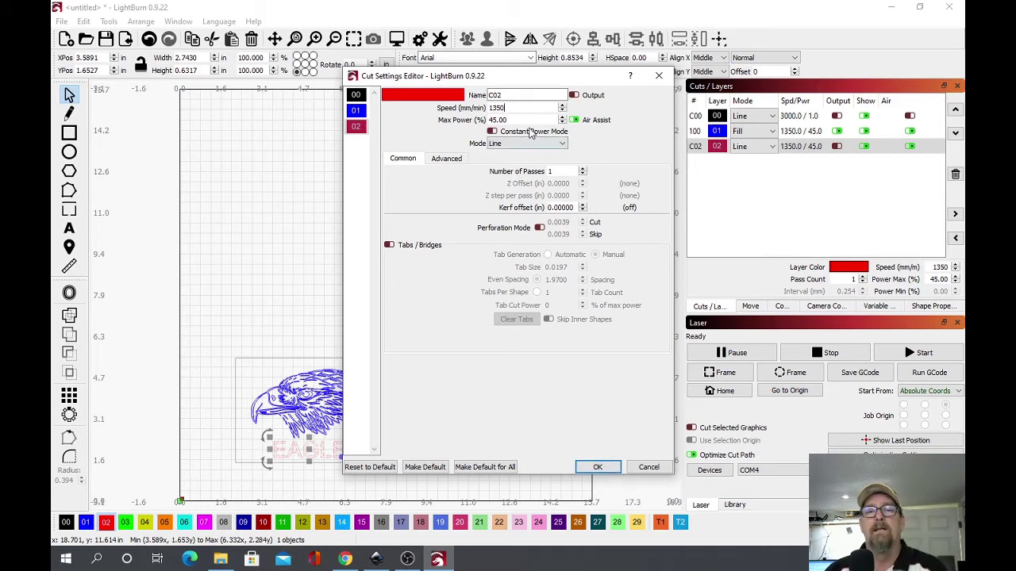
pyautogui.click(500, 117)
pyautogui.write('35')
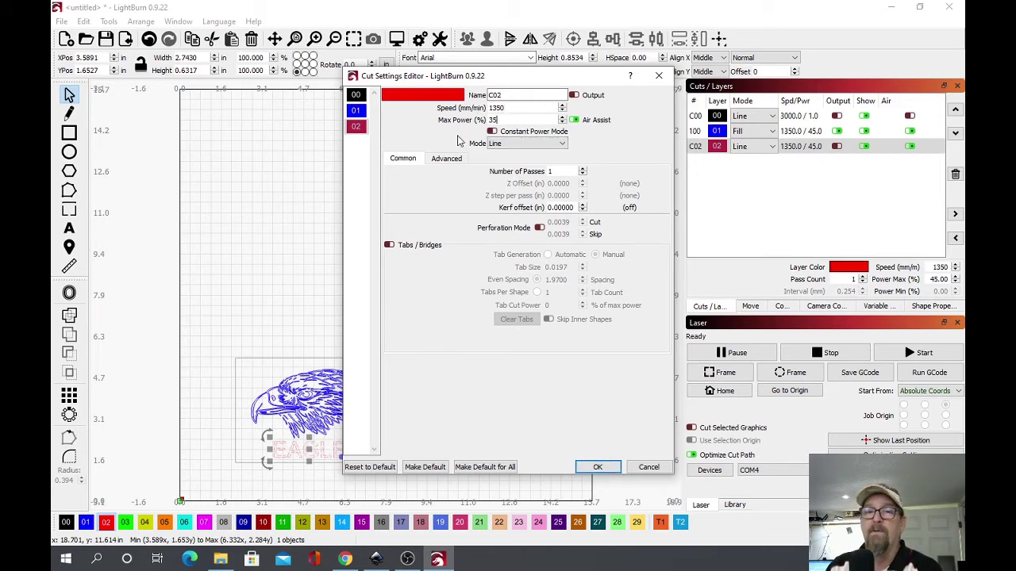
pyautogui.click(598, 468)
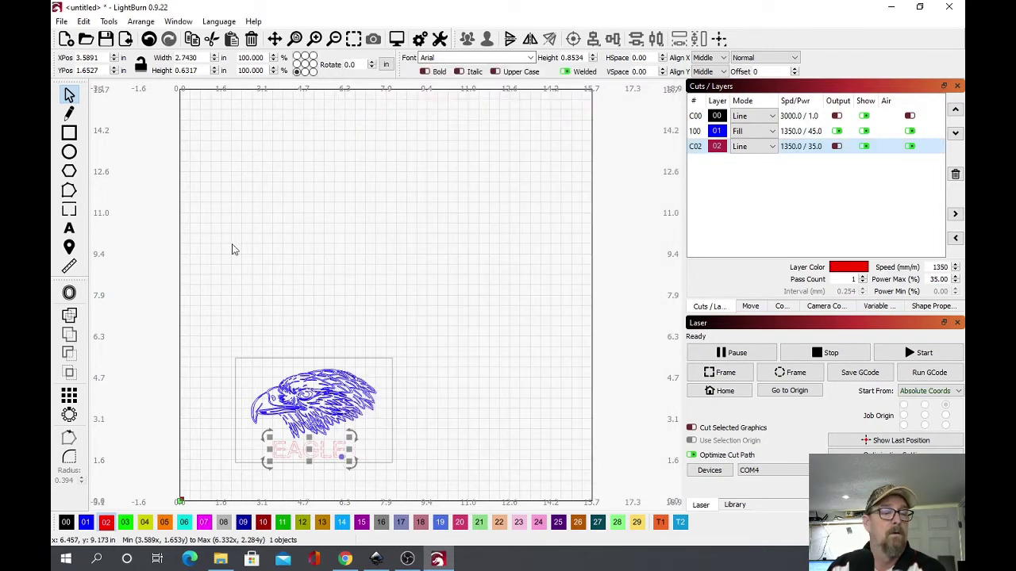
pyautogui.click(372, 445)
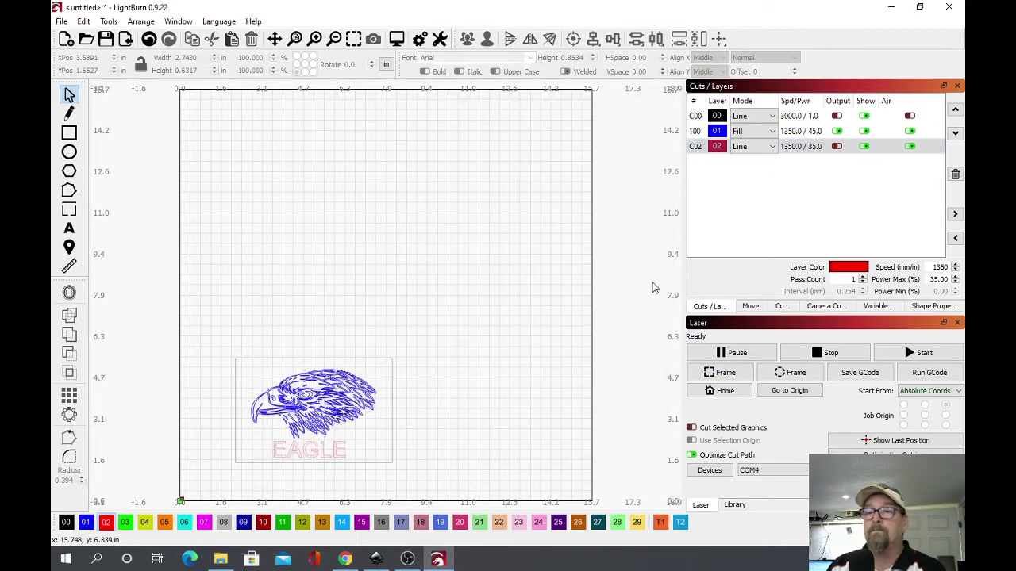
# Step: Switch output from blue layer 01 to red layer 02 and move the laser head to X 4.00, Y 4.00
pyautogui.click(837, 132)
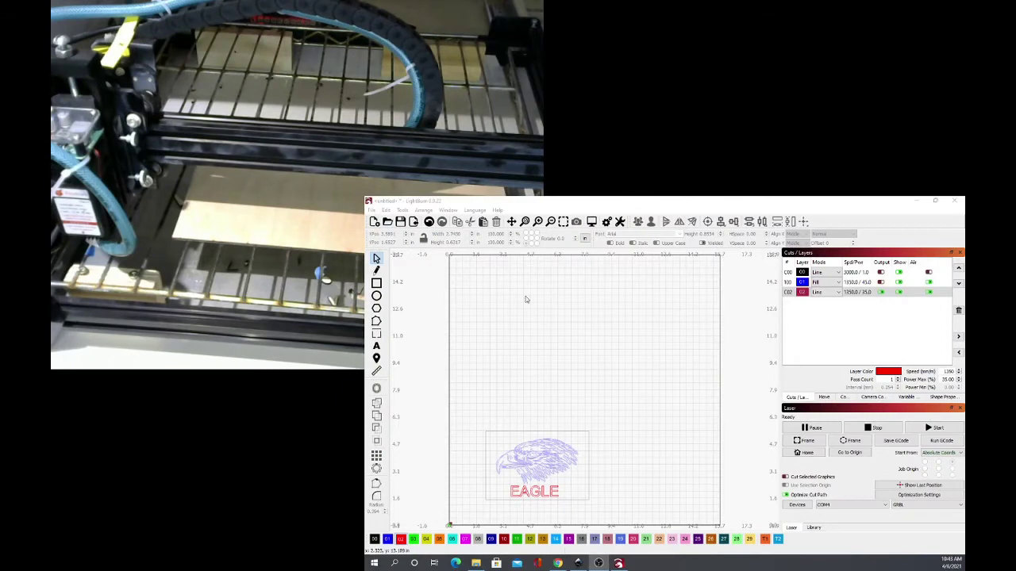
pyautogui.click(826, 398)
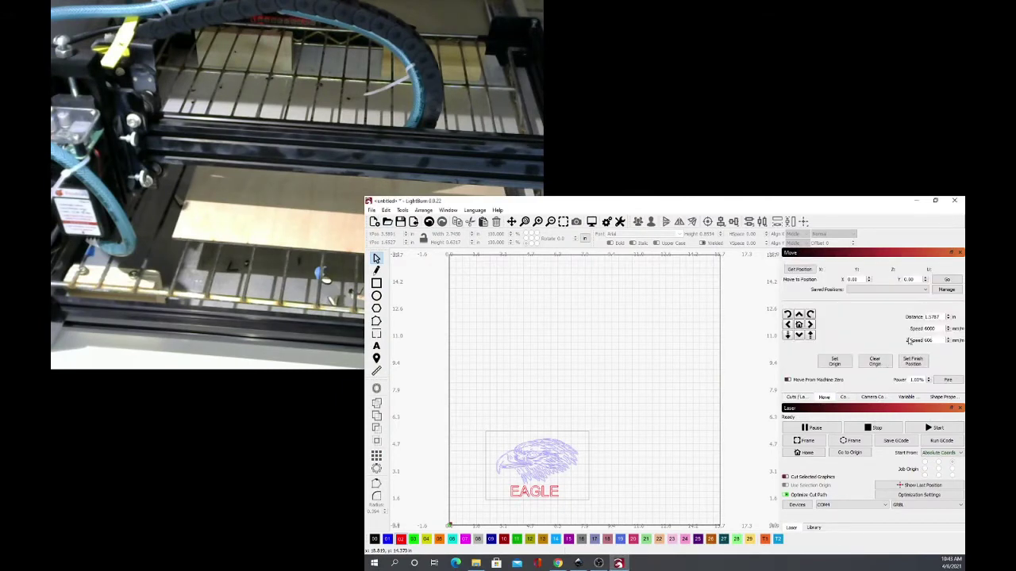
pyautogui.doubleClick(852, 280)
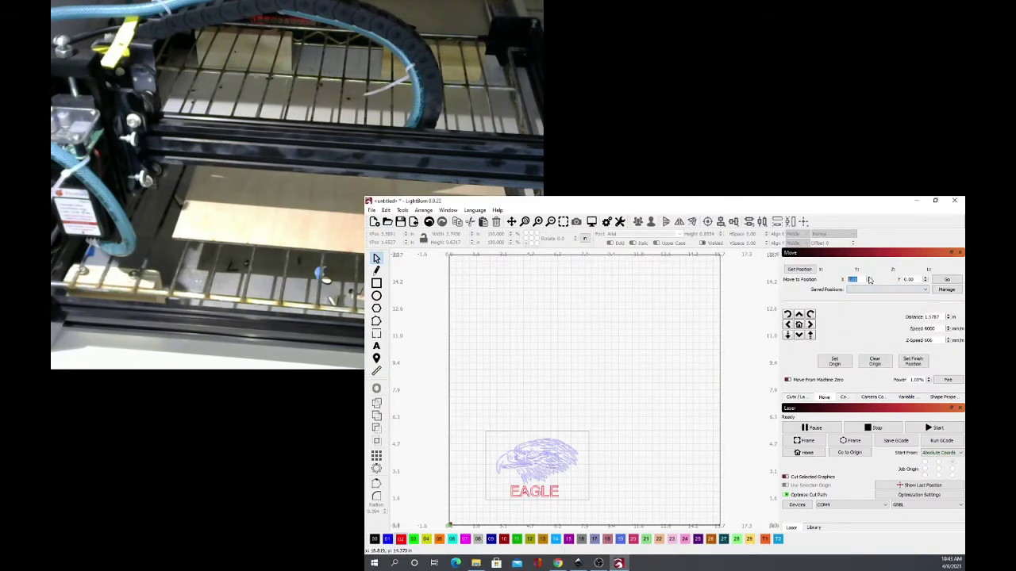
pyautogui.press('Tab')
pyautogui.click(946, 279)
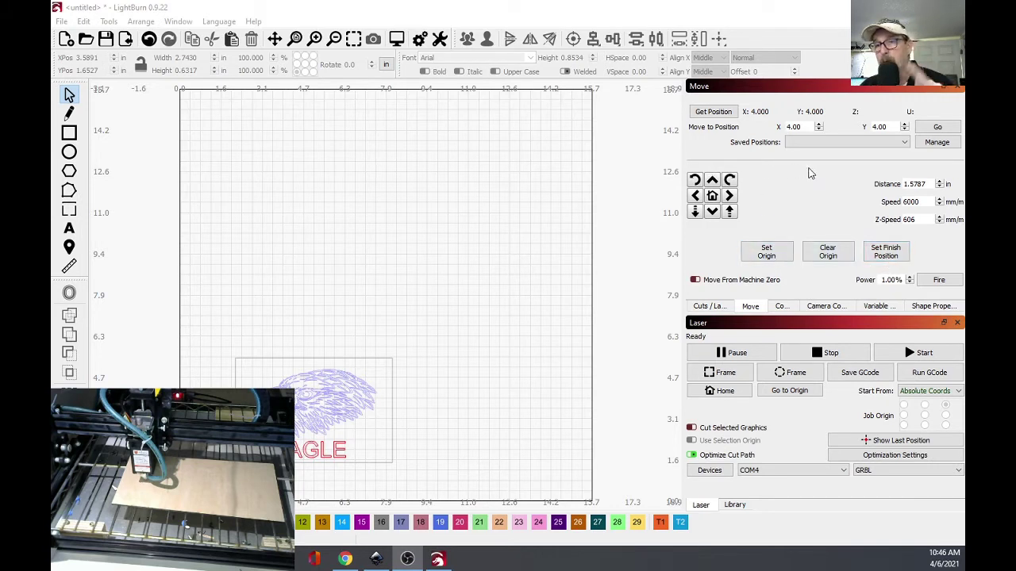
# Step: Move the laser head to X 0.00, Y 2.00 and on to X 3.00, Y 2.00
pyautogui.click(819, 131)
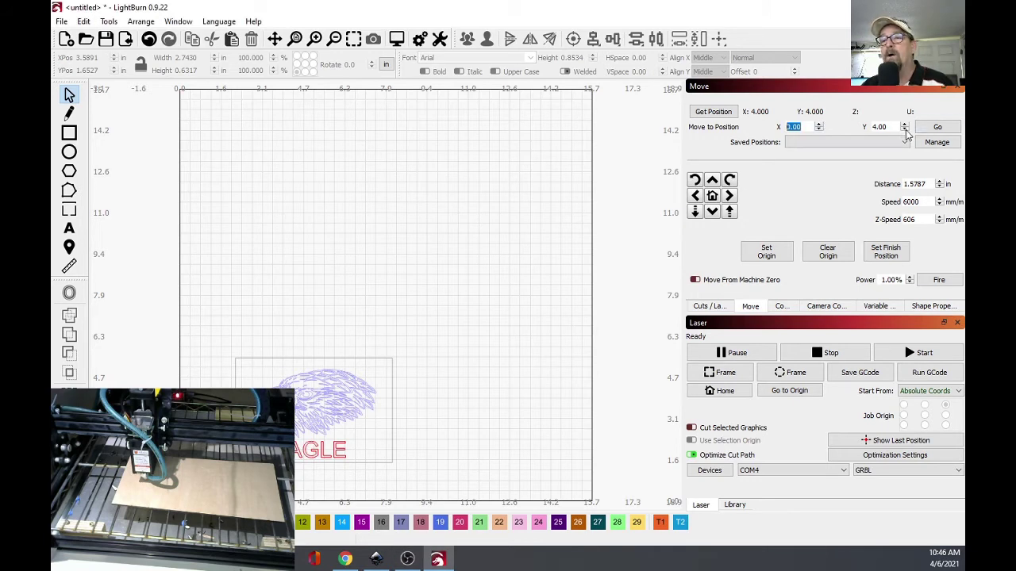
pyautogui.click(937, 128)
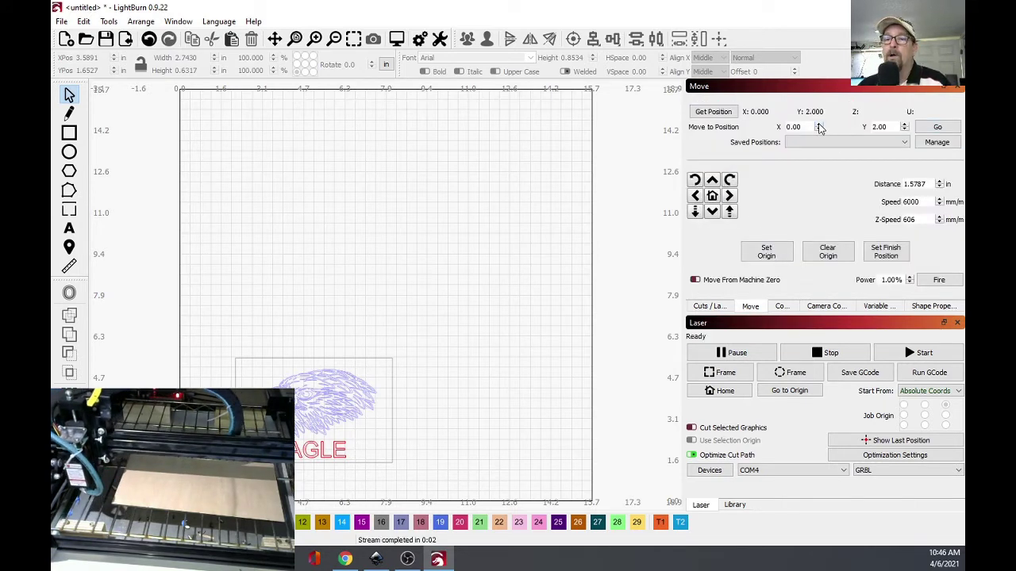
pyautogui.click(938, 127)
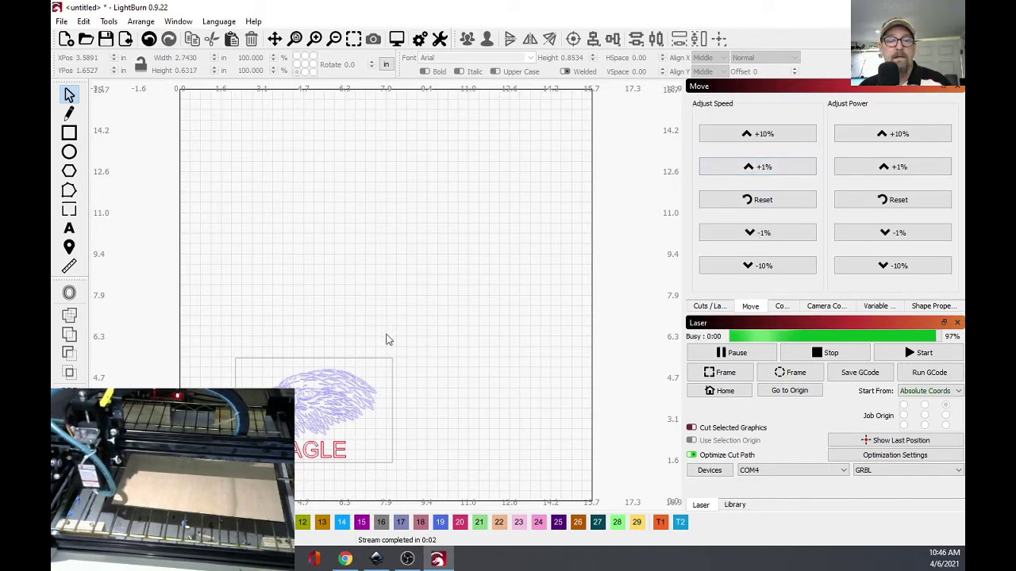
# Step: Select the rectangle, enable output only for its black layer 00, and hide layers 01 and 02
pyautogui.click(393, 372)
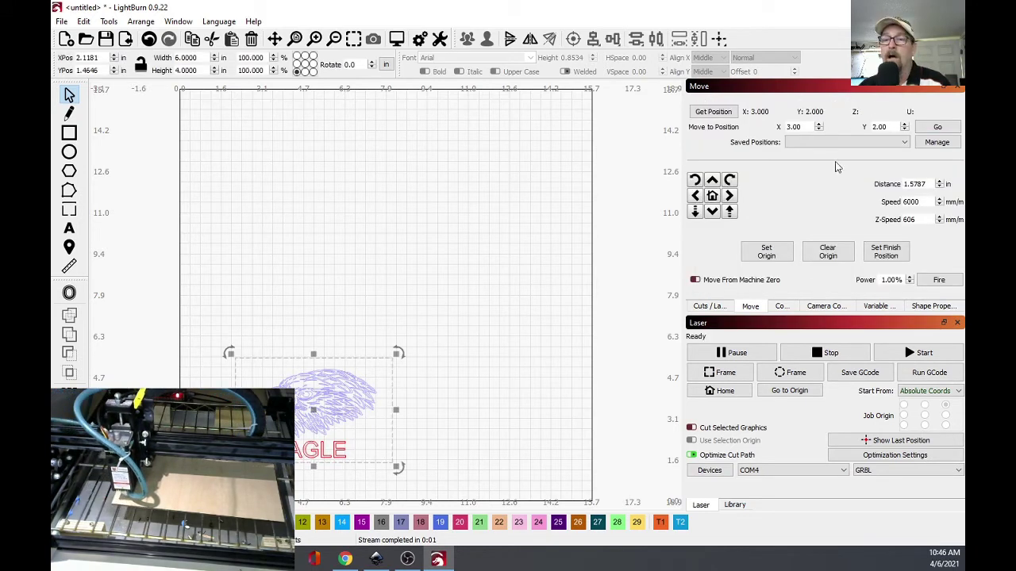
pyautogui.click(709, 306)
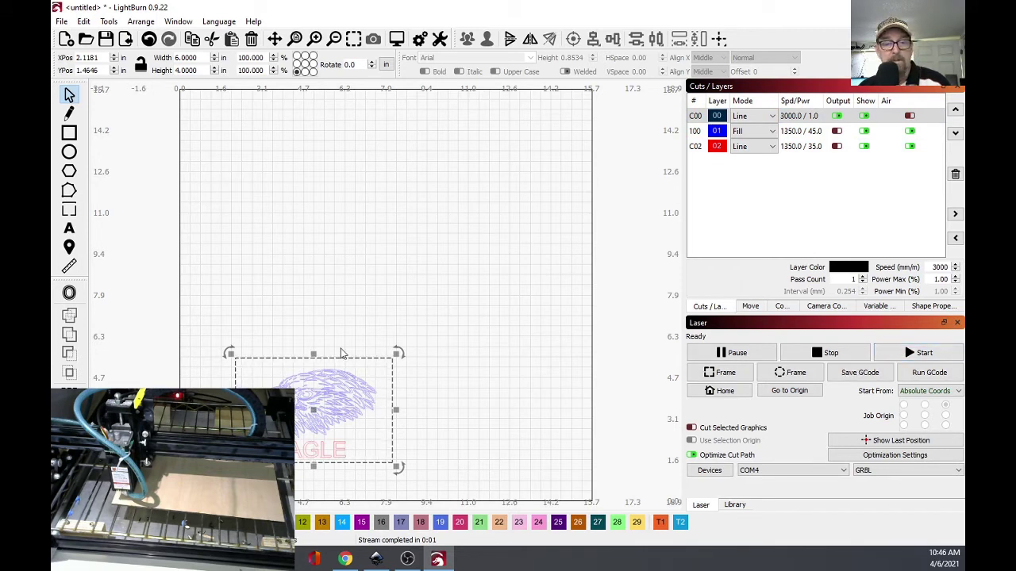
pyautogui.click(367, 355)
pyautogui.click(714, 118)
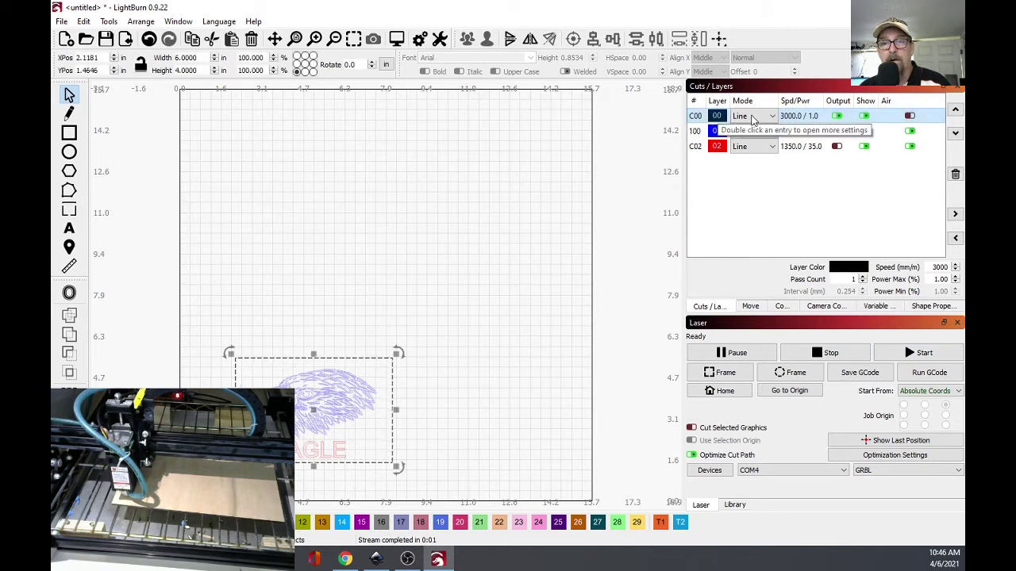
pyautogui.click(863, 131)
pyautogui.click(863, 146)
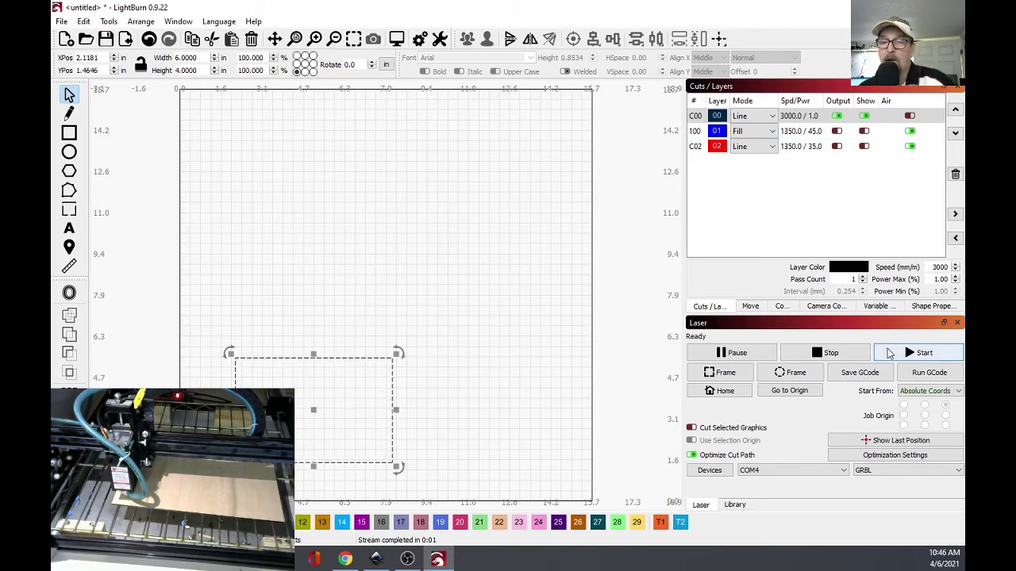
# Step: Run the rectangle job, then show layers 01 and 02 again with output for black layer 00 switched off
pyautogui.click(892, 356)
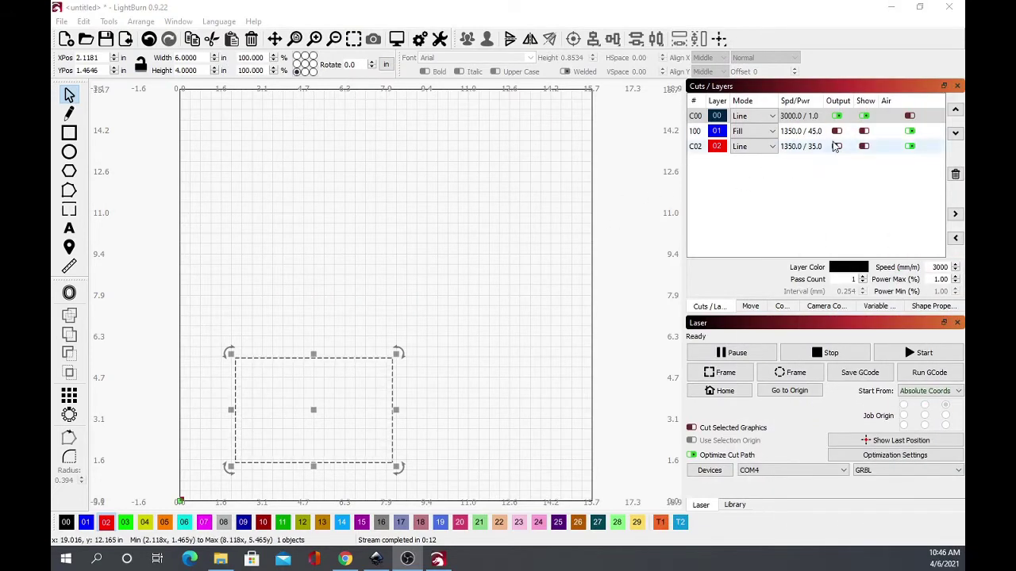
pyautogui.click(864, 131)
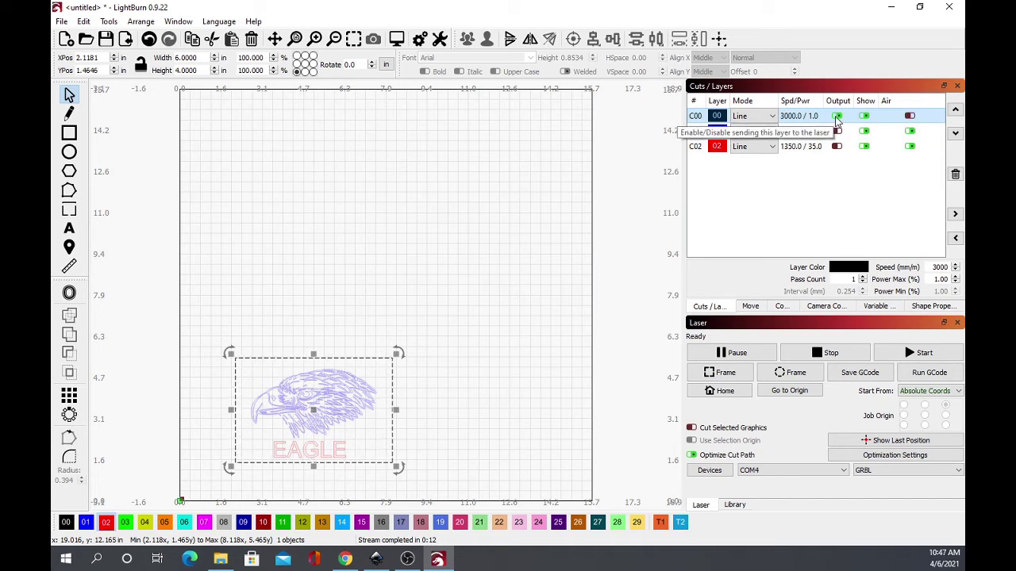
pyautogui.click(836, 117)
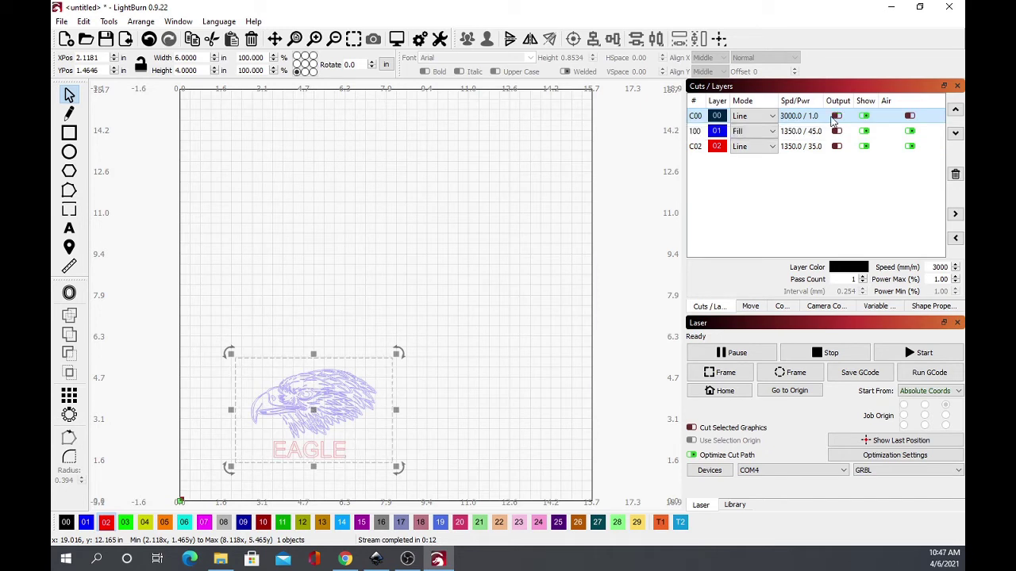
# Step: Rename black layer 00 to "Frame" and widen the layer list's name column to fit the full name
pyautogui.doubleClick(696, 118)
pyautogui.doubleClick(512, 96)
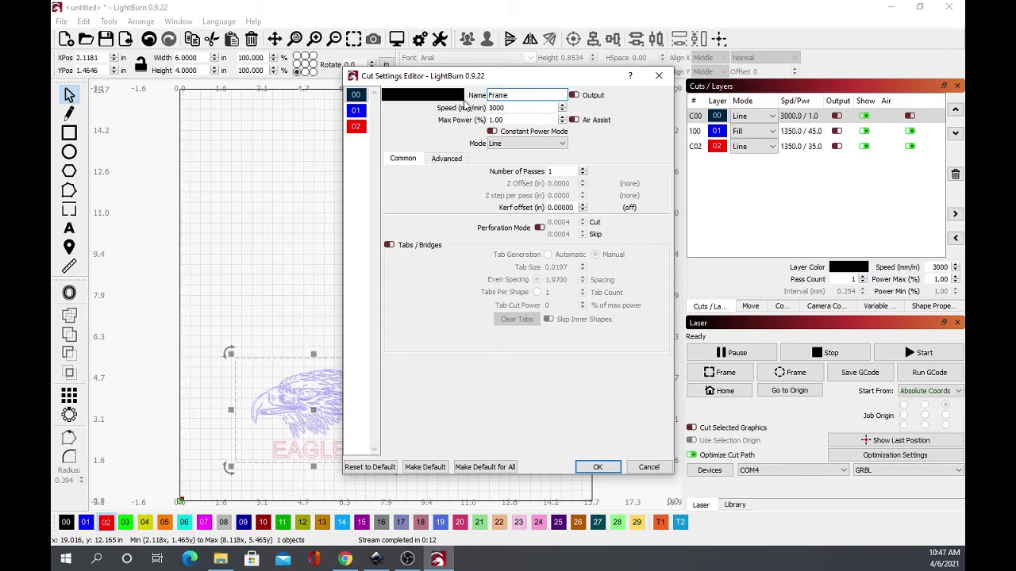
pyautogui.write('Frame')
pyautogui.click(597, 467)
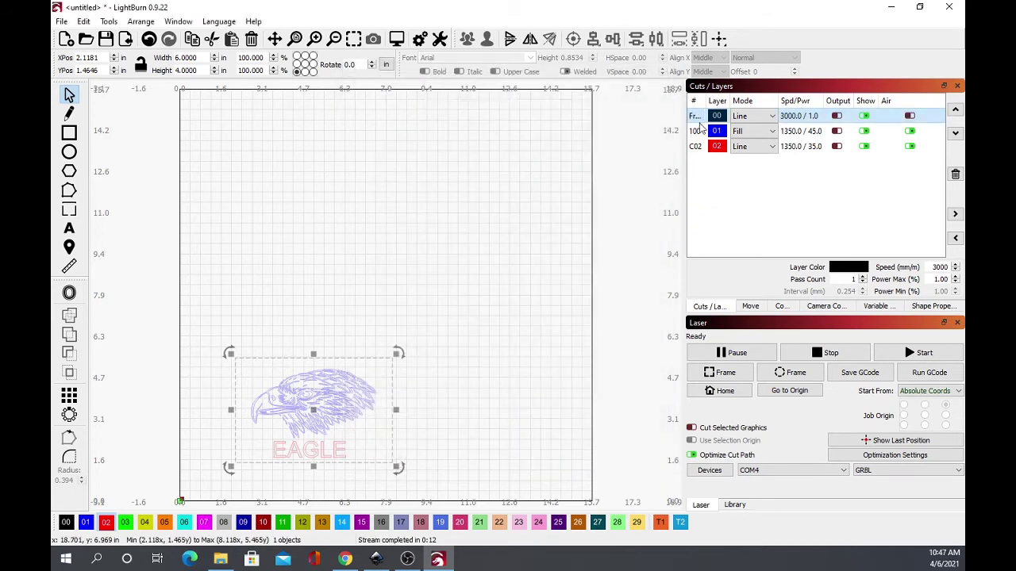
pyautogui.moveTo(708, 95)
pyautogui.mouseDown()
pyautogui.moveTo(740, 96)
pyautogui.moveTo(720, 97)
pyautogui.mouseUp()
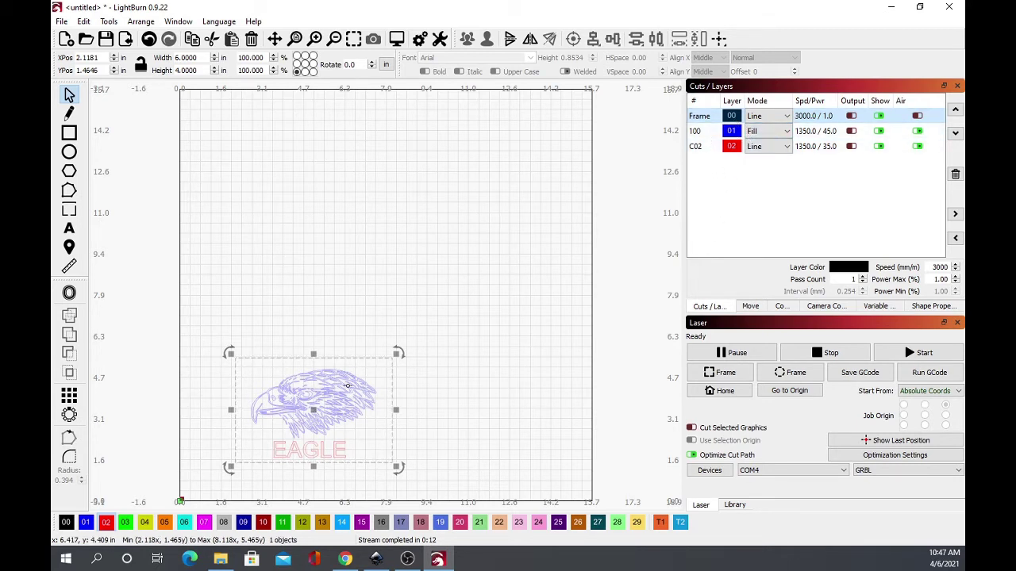
# Step: Set the maximum power of the EAGLE text's red layer 02 to 45%
pyautogui.click(347, 385)
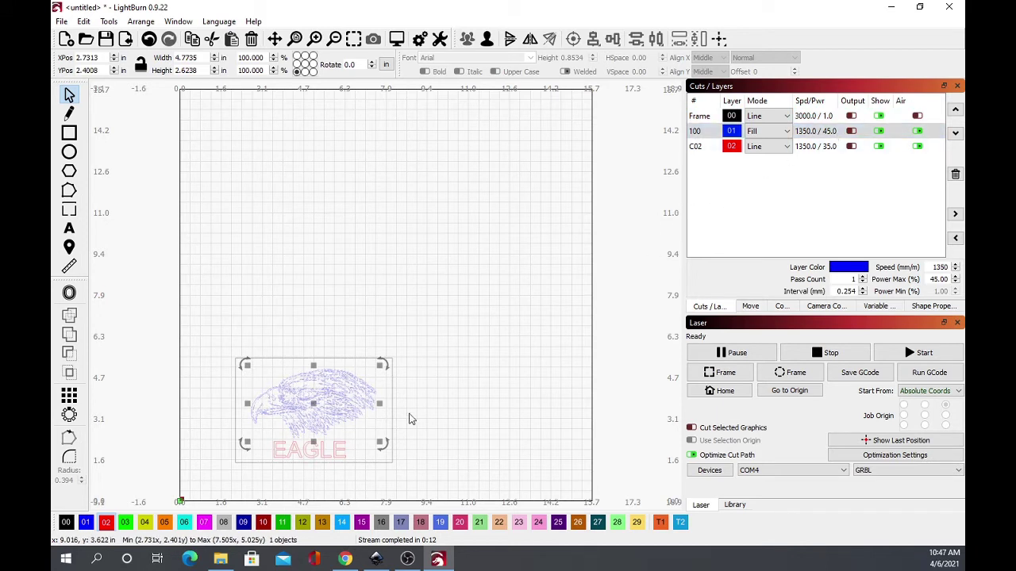
pyautogui.click(311, 450)
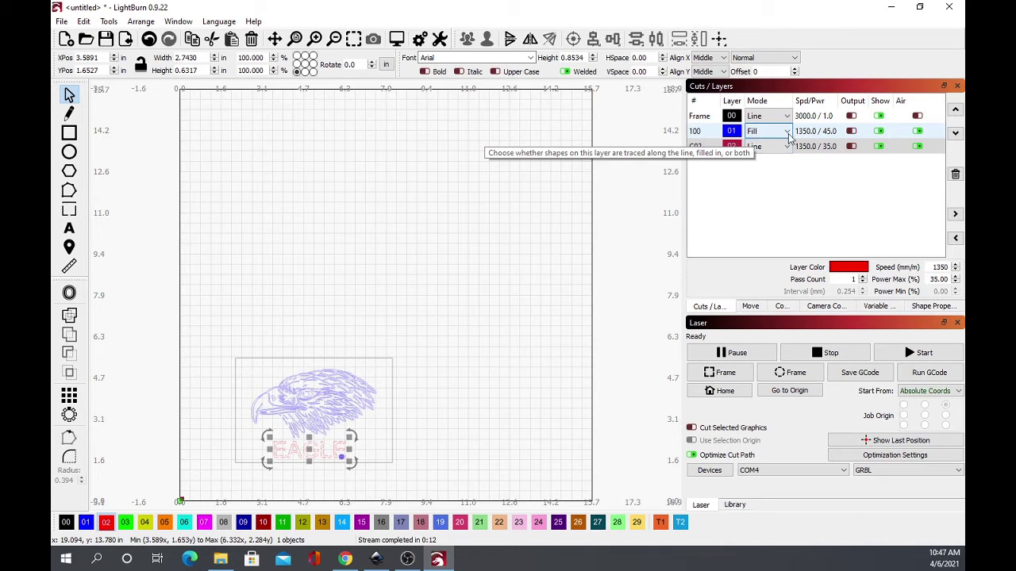
pyautogui.click(828, 133)
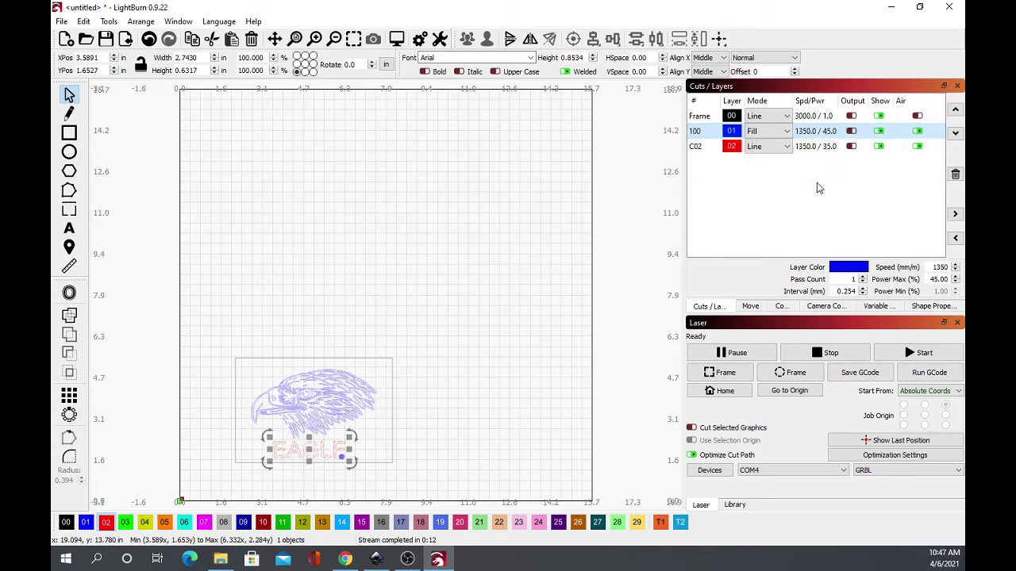
pyautogui.click(800, 149)
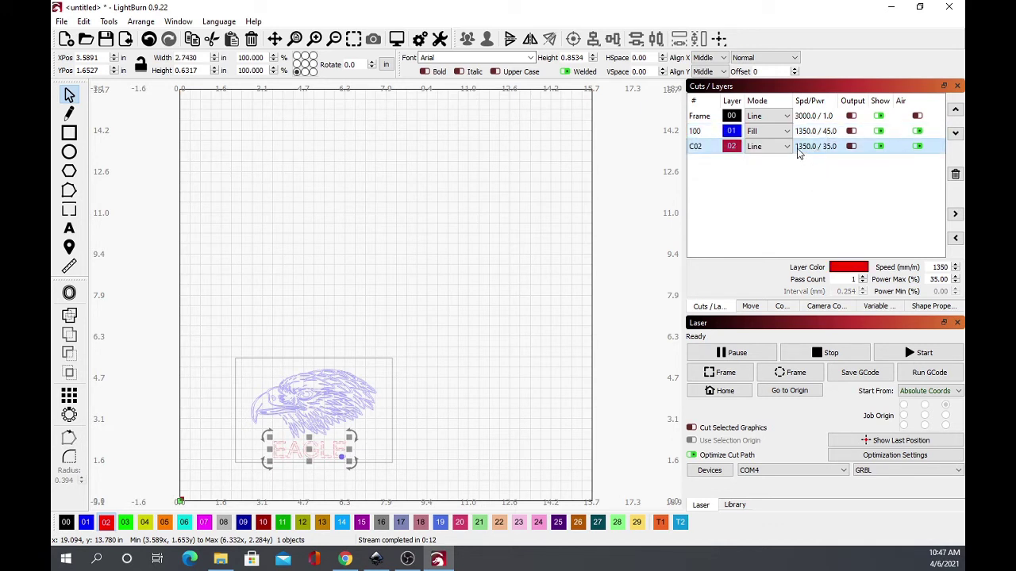
pyautogui.doubleClick(827, 151)
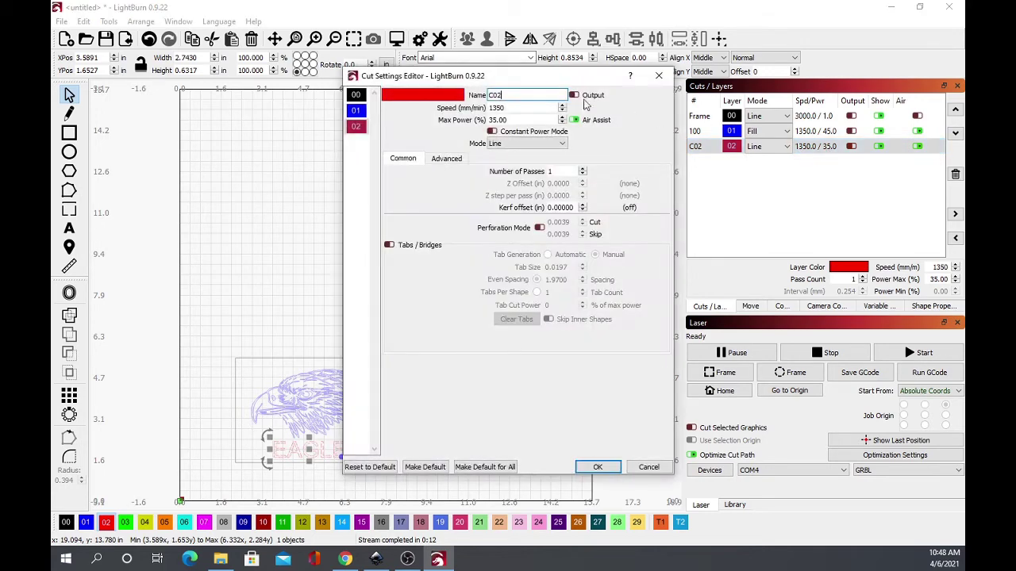
pyautogui.doubleClick(519, 121)
pyautogui.write('45')
pyautogui.click(598, 466)
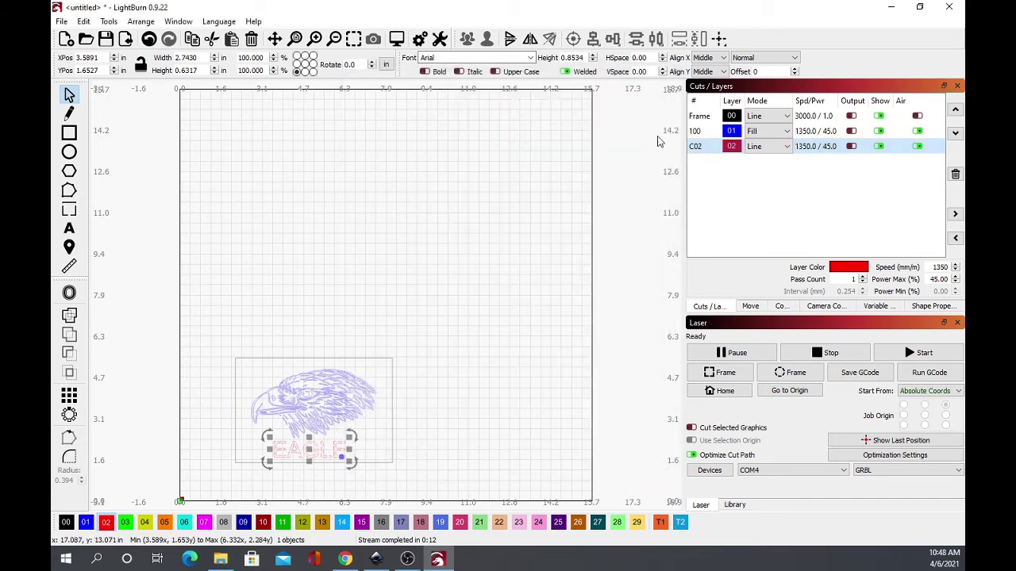
# Step: Turn off air assist for the Frame layer, blue layer 01 and red layer 02
pyautogui.click(918, 132)
pyautogui.click(917, 131)
pyautogui.click(917, 146)
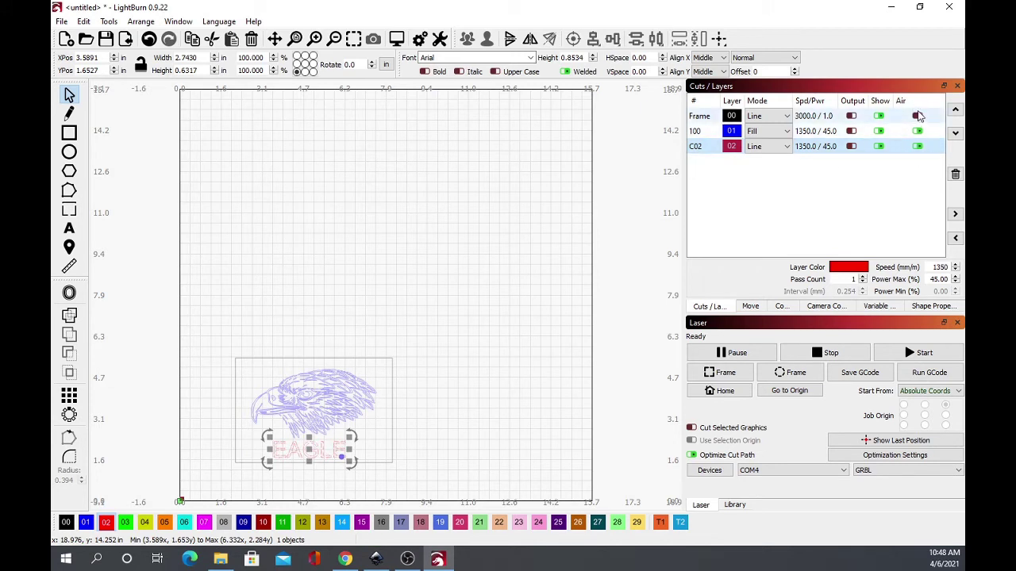
pyautogui.click(917, 132)
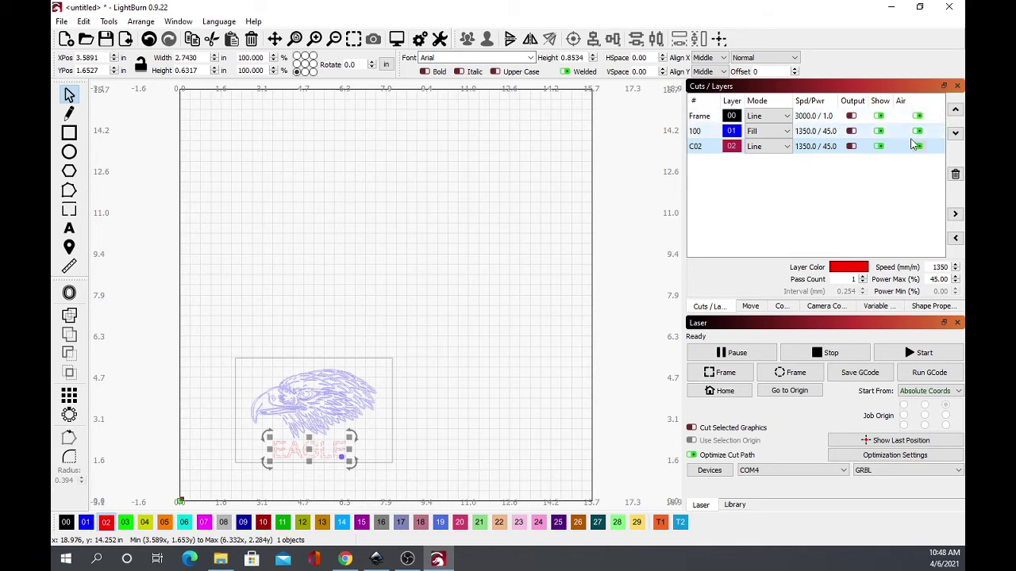
pyautogui.click(918, 132)
pyautogui.click(919, 148)
pyautogui.click(923, 131)
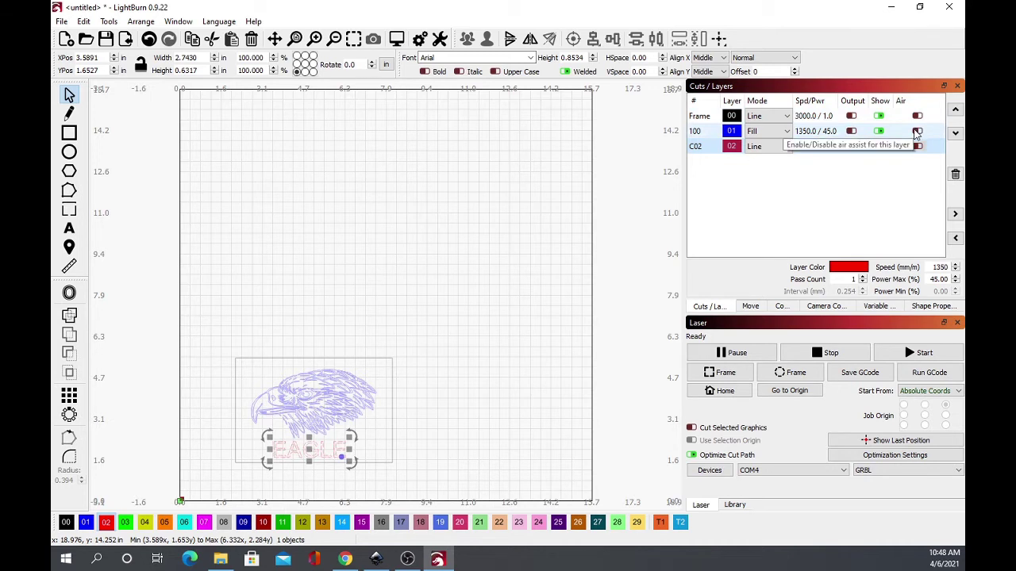
pyautogui.click(871, 149)
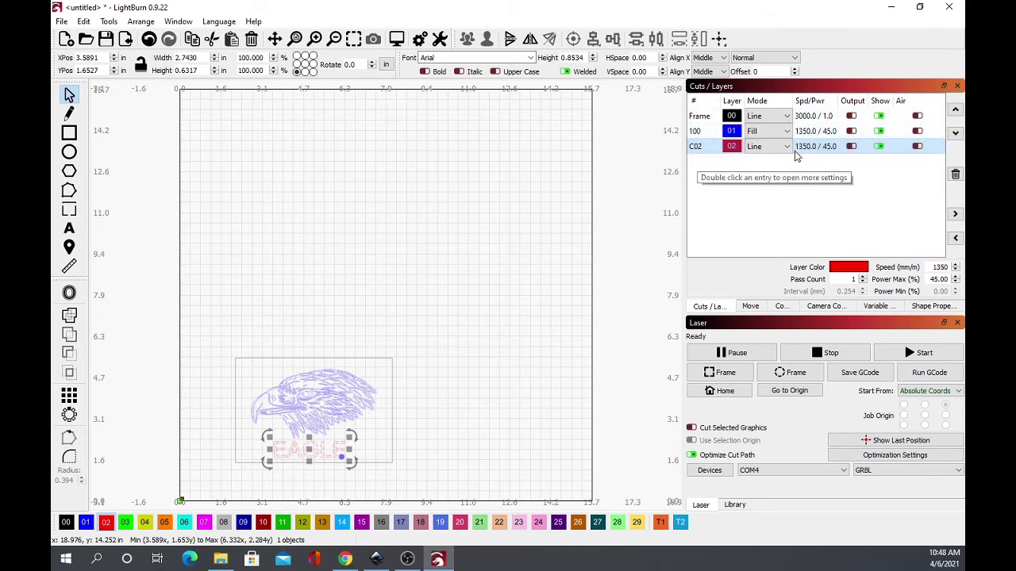
pyautogui.click(919, 135)
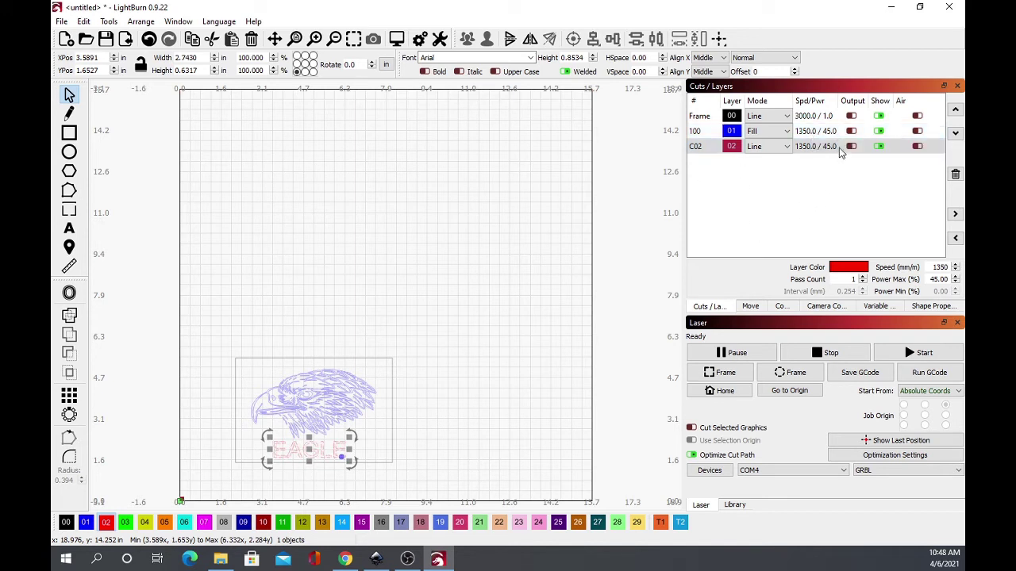
# Step: Hide the Frame layer, enable output only for red layer 02, and start the laser job for the EAGLE text
pyautogui.click(879, 131)
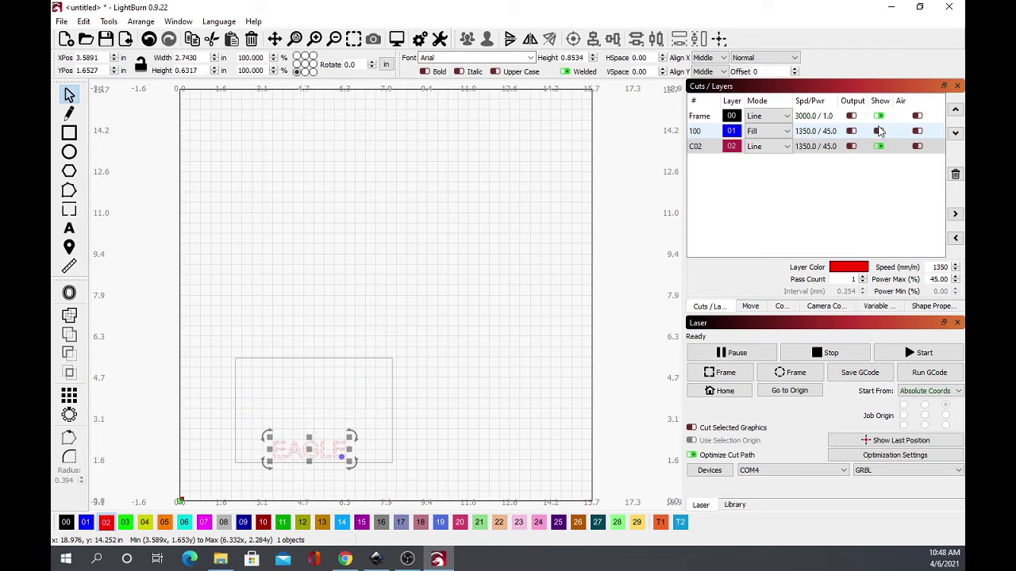
pyautogui.click(879, 116)
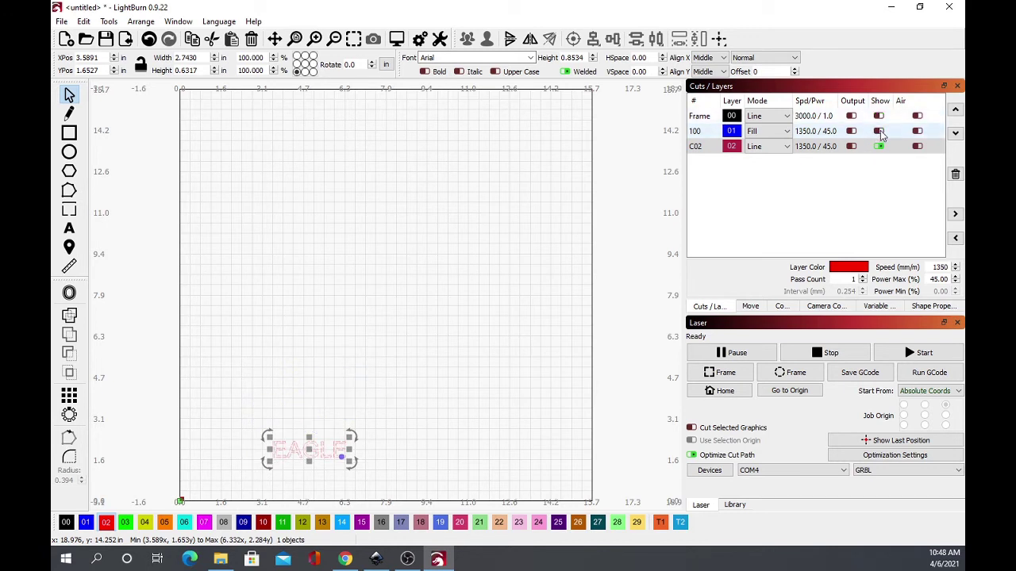
pyautogui.click(879, 132)
pyautogui.click(413, 413)
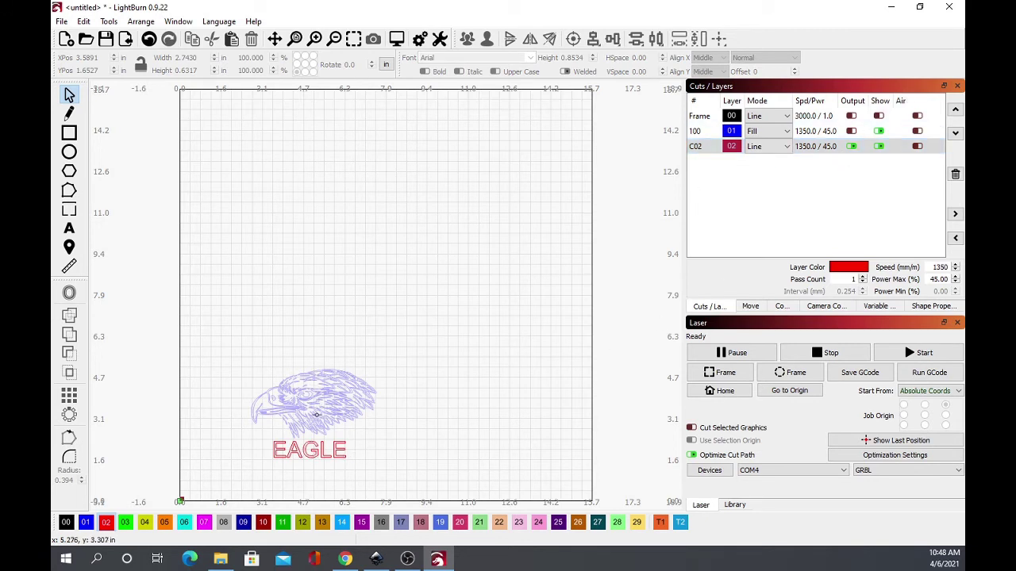
pyautogui.click(317, 413)
pyautogui.click(434, 359)
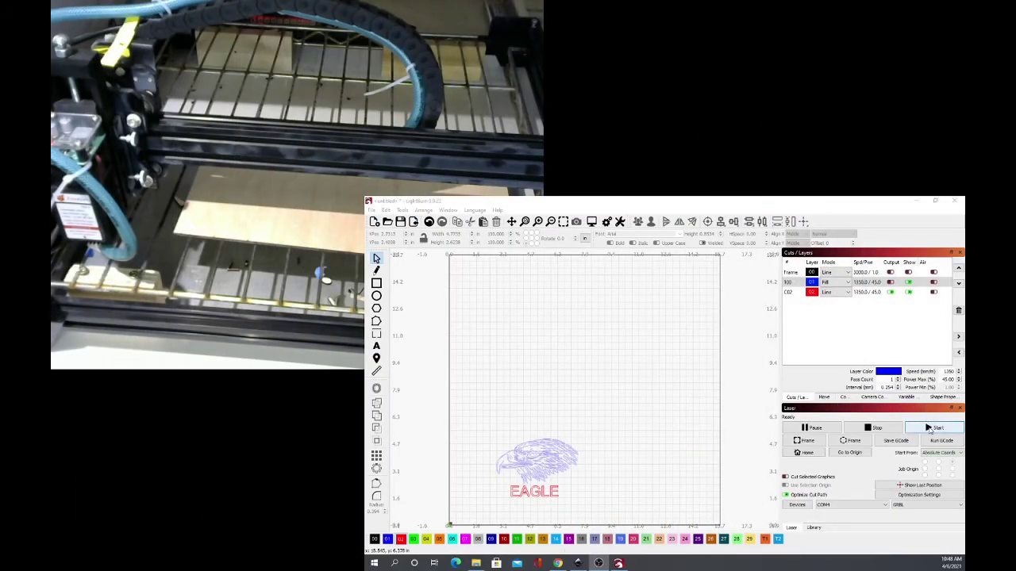
pyautogui.click(936, 427)
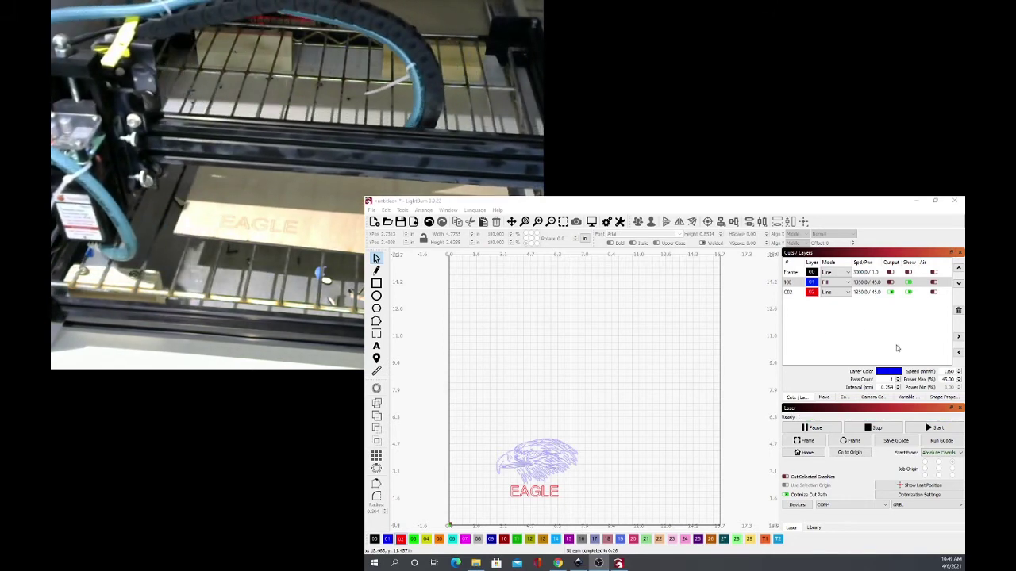
# Step: Output only blue layer 01 in Line mode instead of red layer 02, and start the laser job for the eagle
pyautogui.click(889, 292)
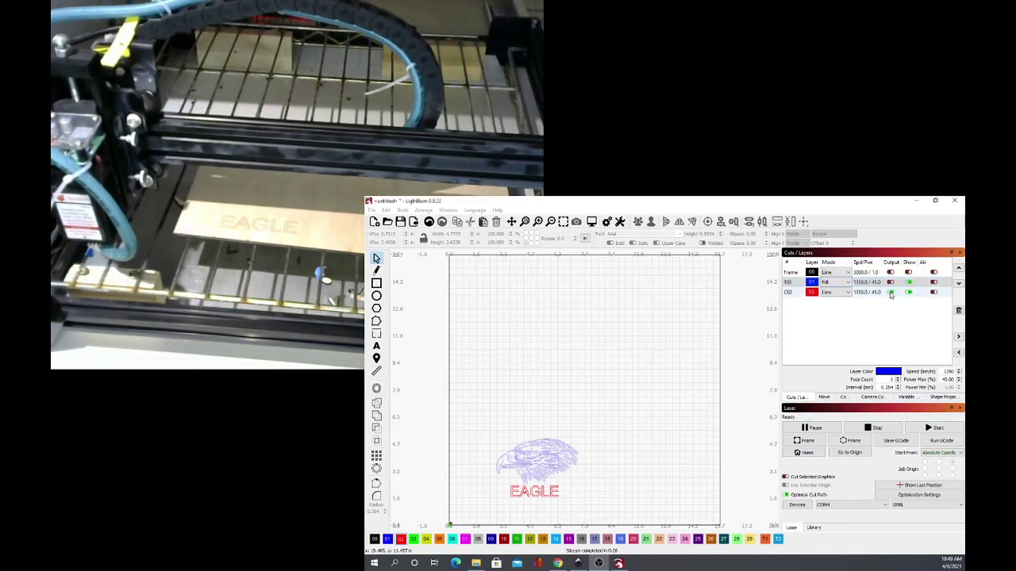
pyautogui.click(890, 292)
pyautogui.click(890, 282)
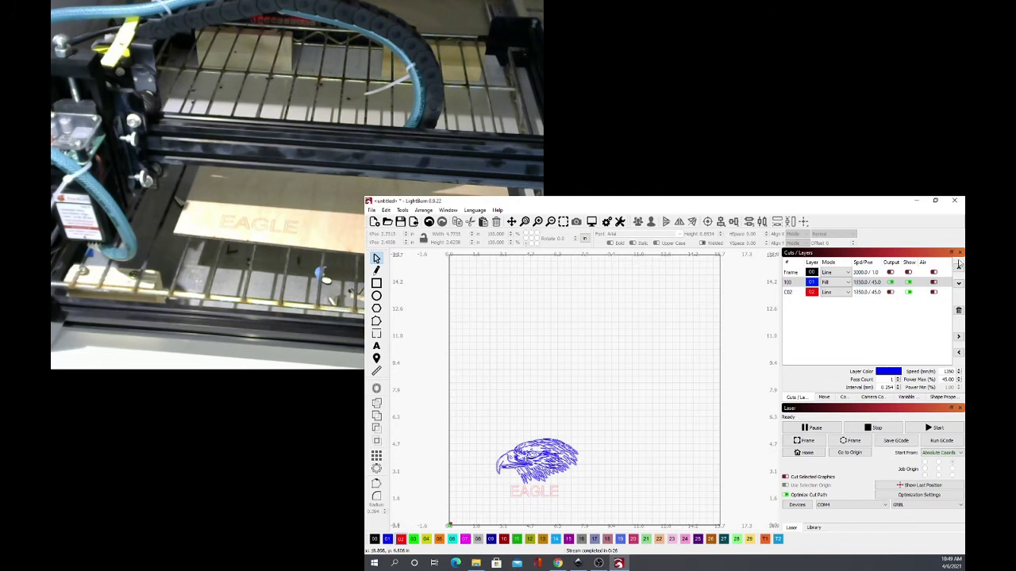
pyautogui.click(840, 282)
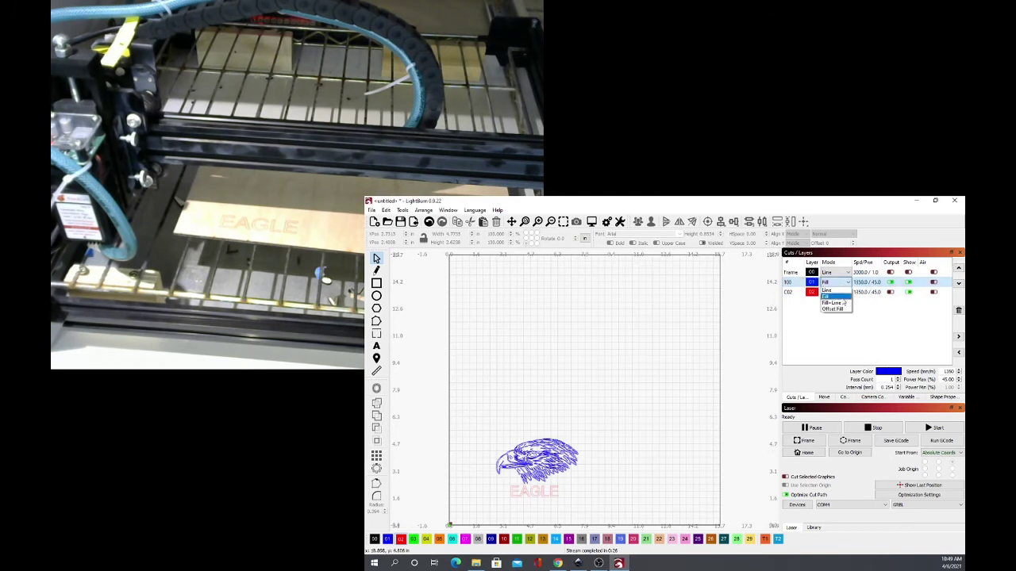
pyautogui.click(826, 291)
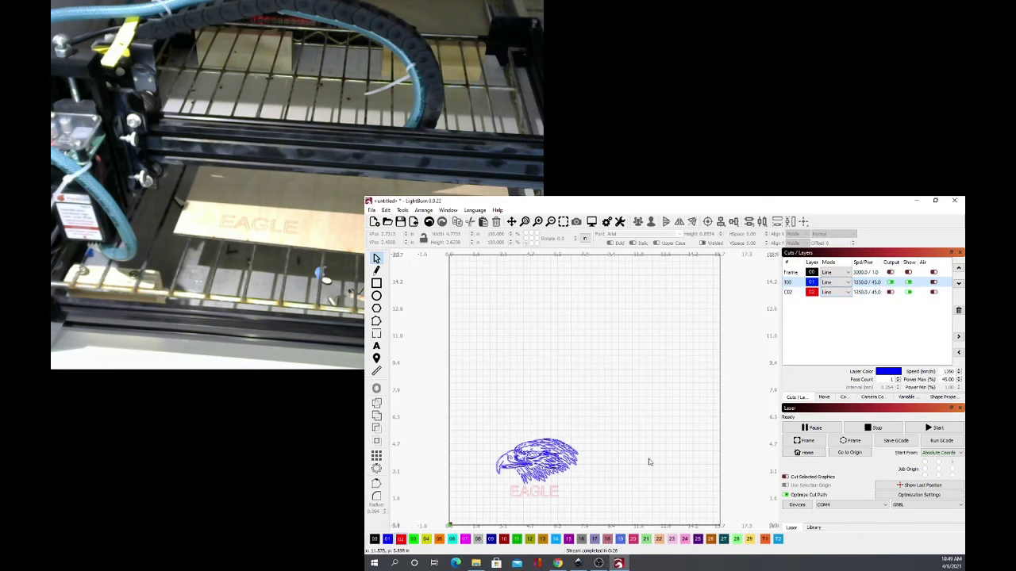
pyautogui.click(931, 429)
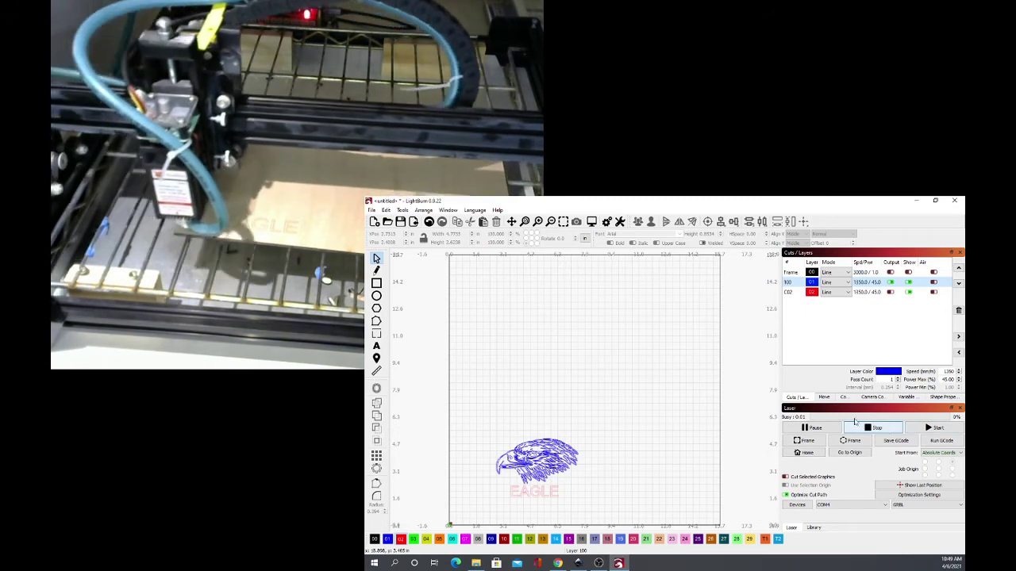